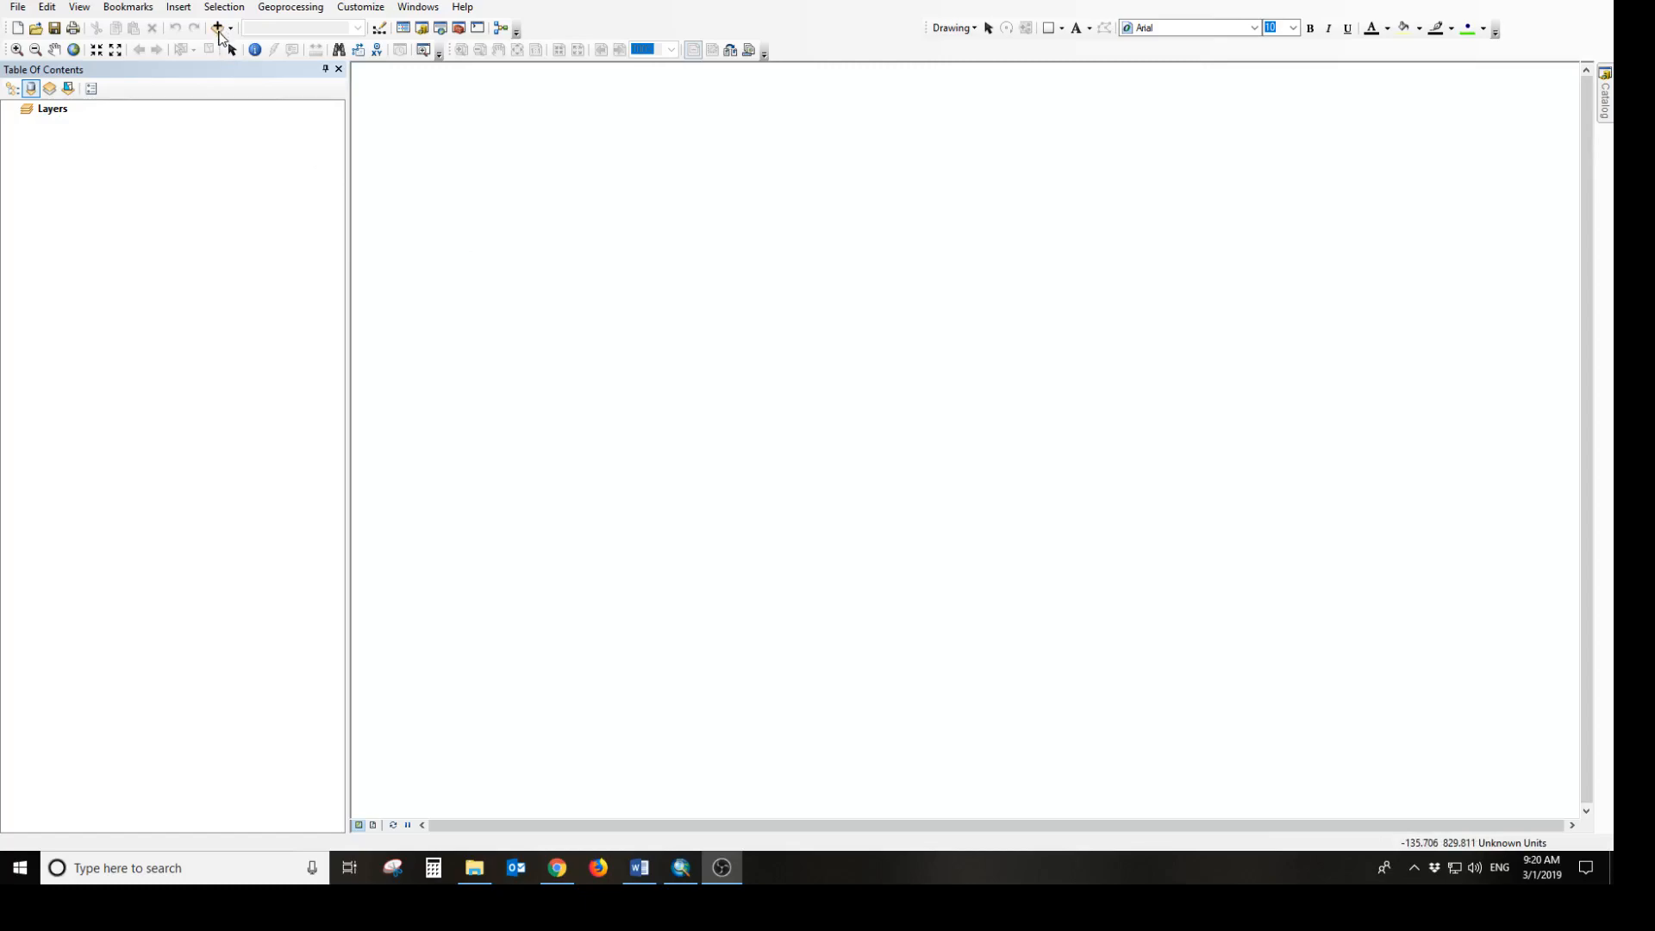
Add the crime_csv_2019.csv table from the Compressed folder to the map document
left_click(219, 31)
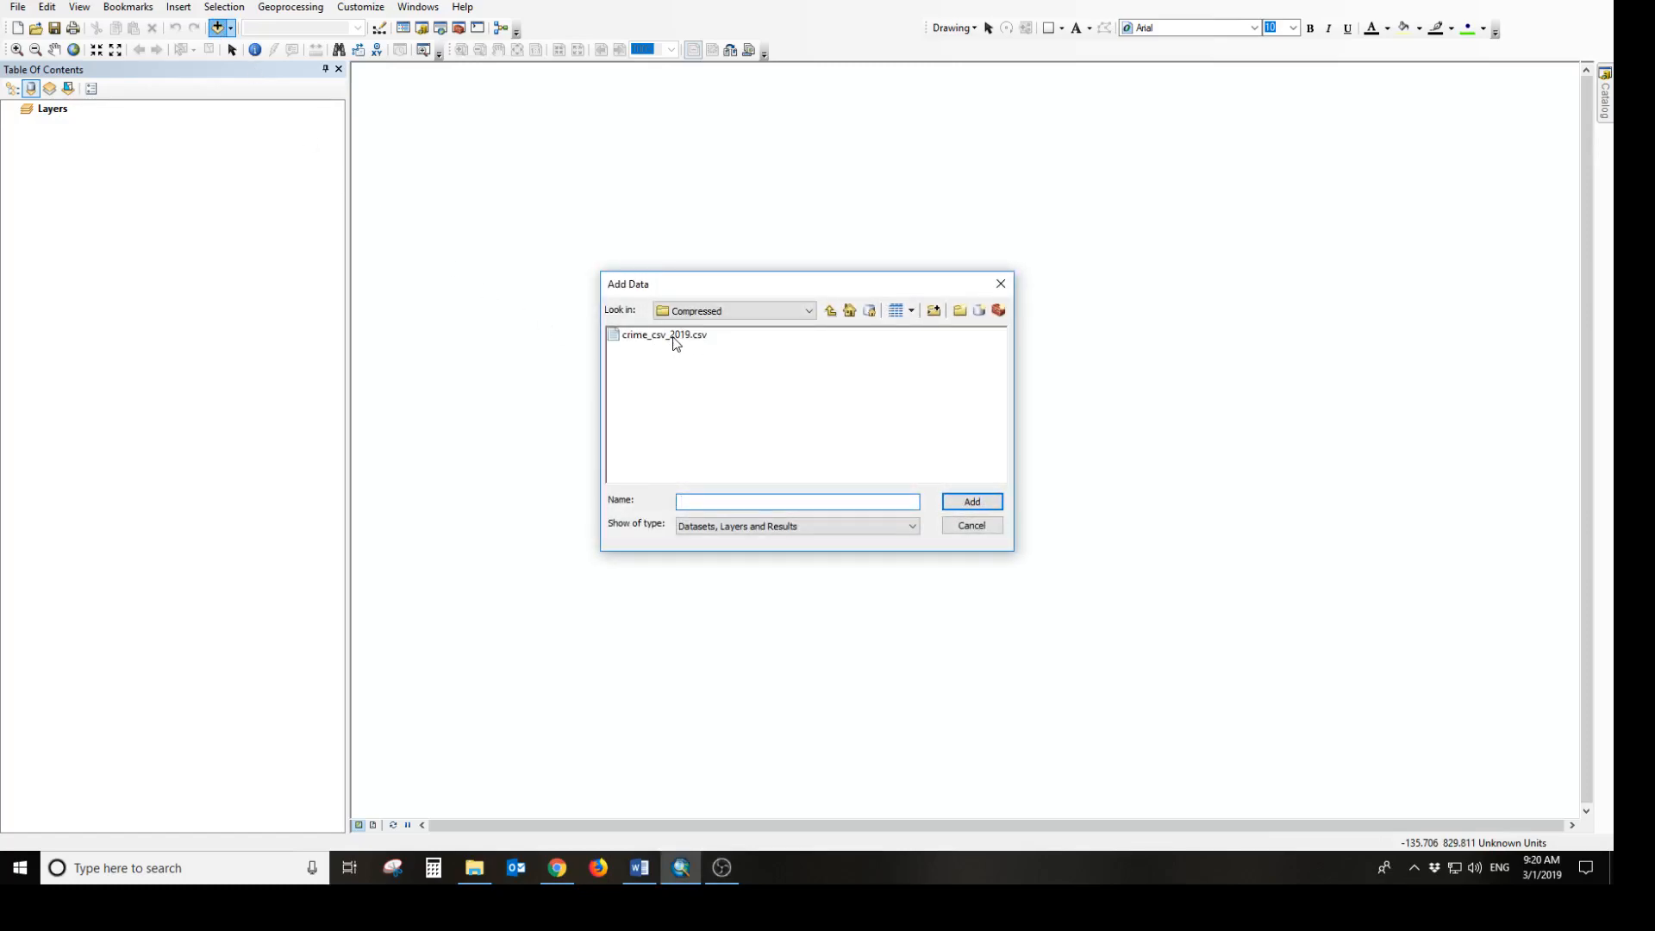
left_click(675, 336)
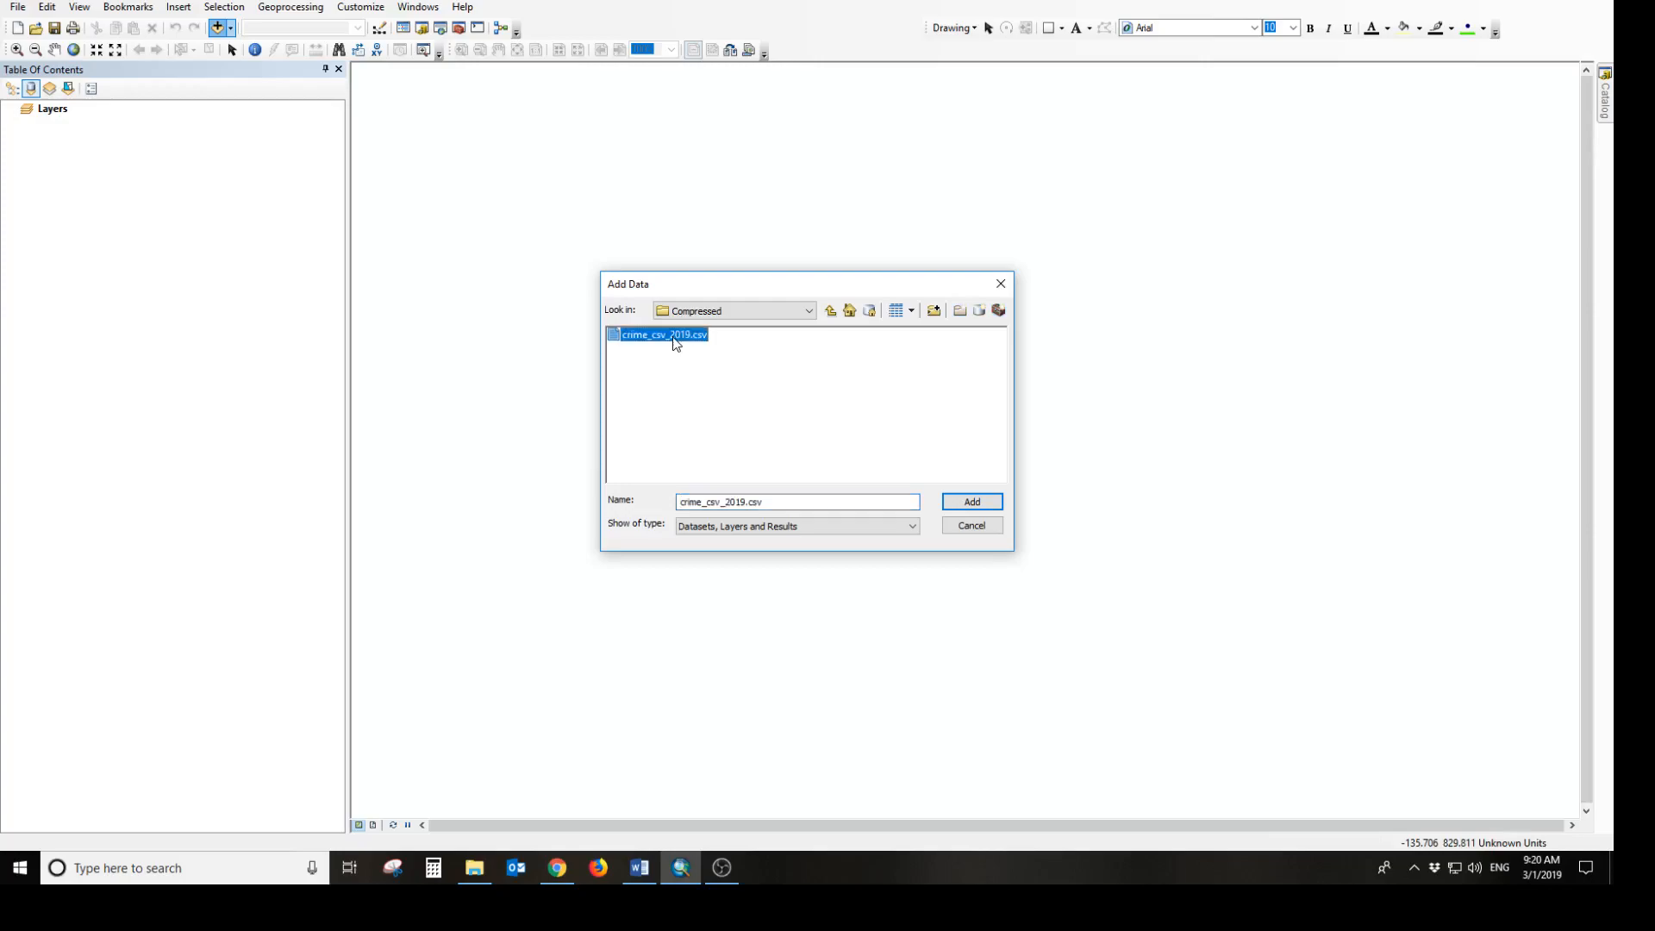
left_click(955, 503)
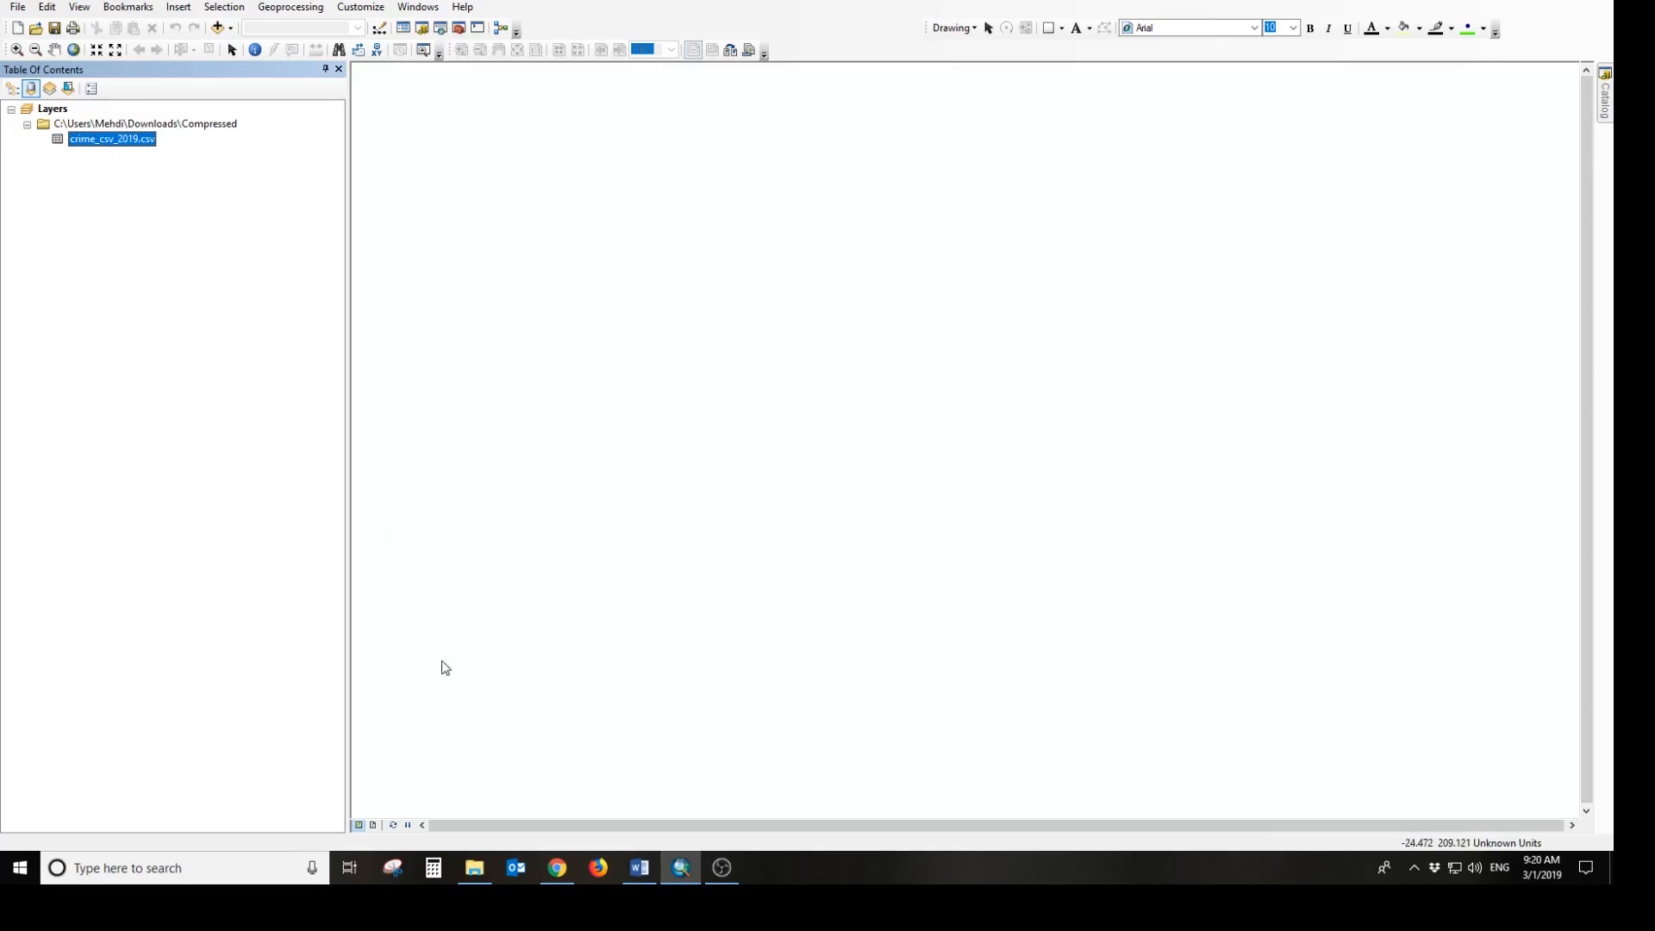
Open the crime_csv_2019.csv table to examine its fields and X and Y coordinate columns, and close it
right_click(145, 148)
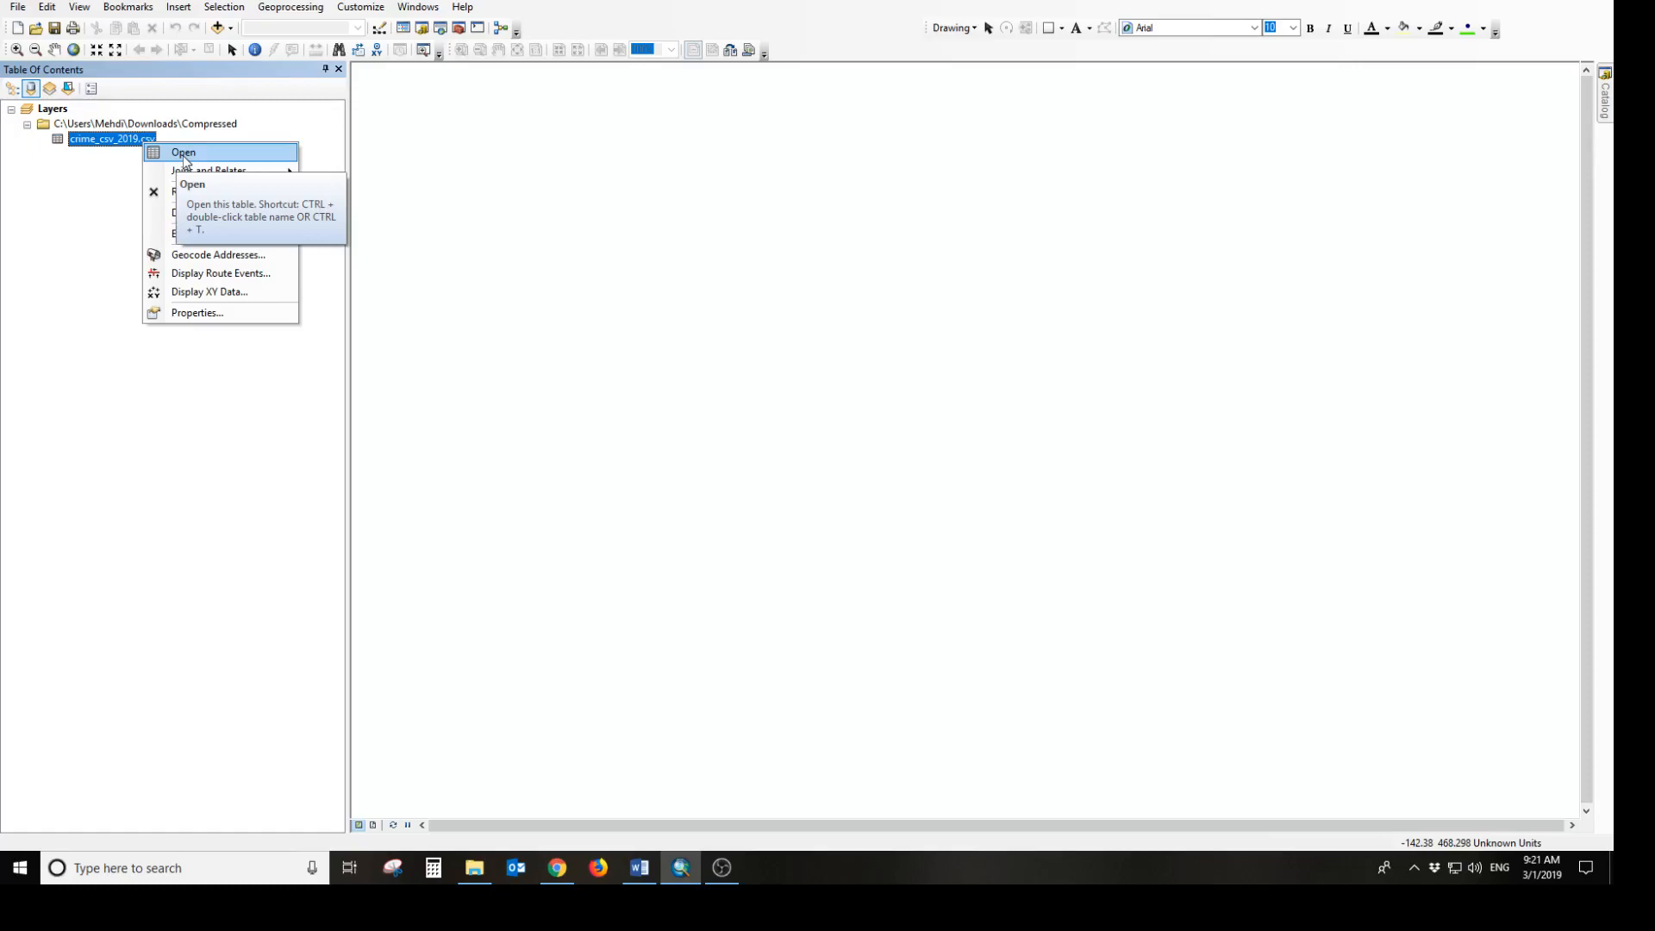
left_click(185, 155)
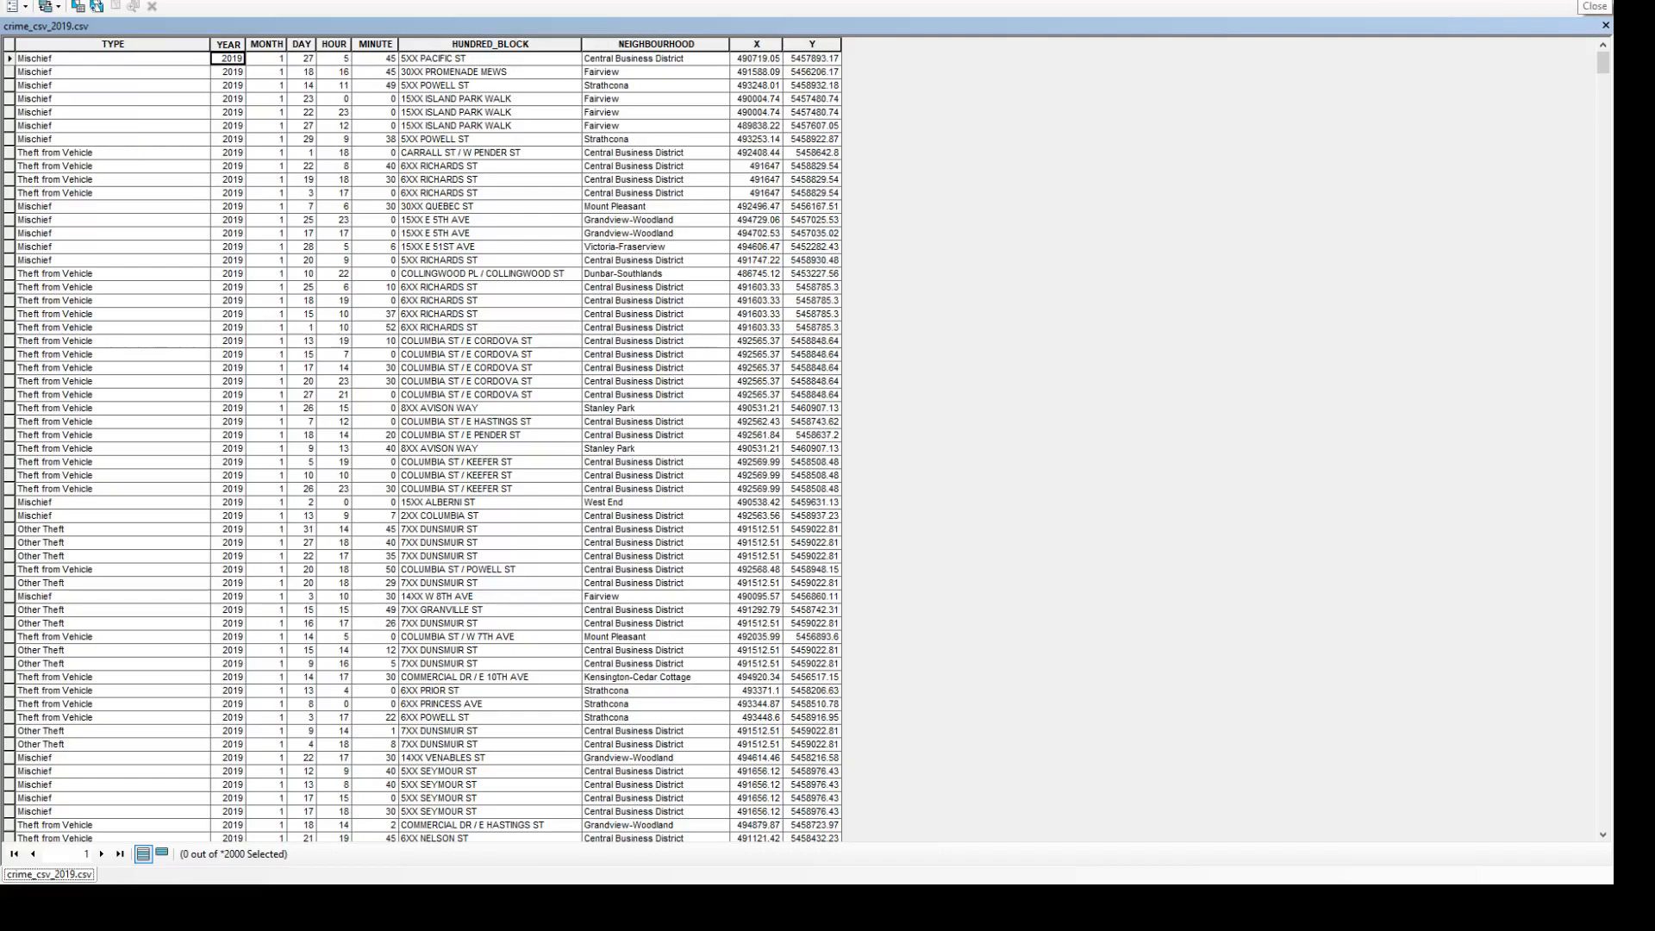
left_click(1596, 7)
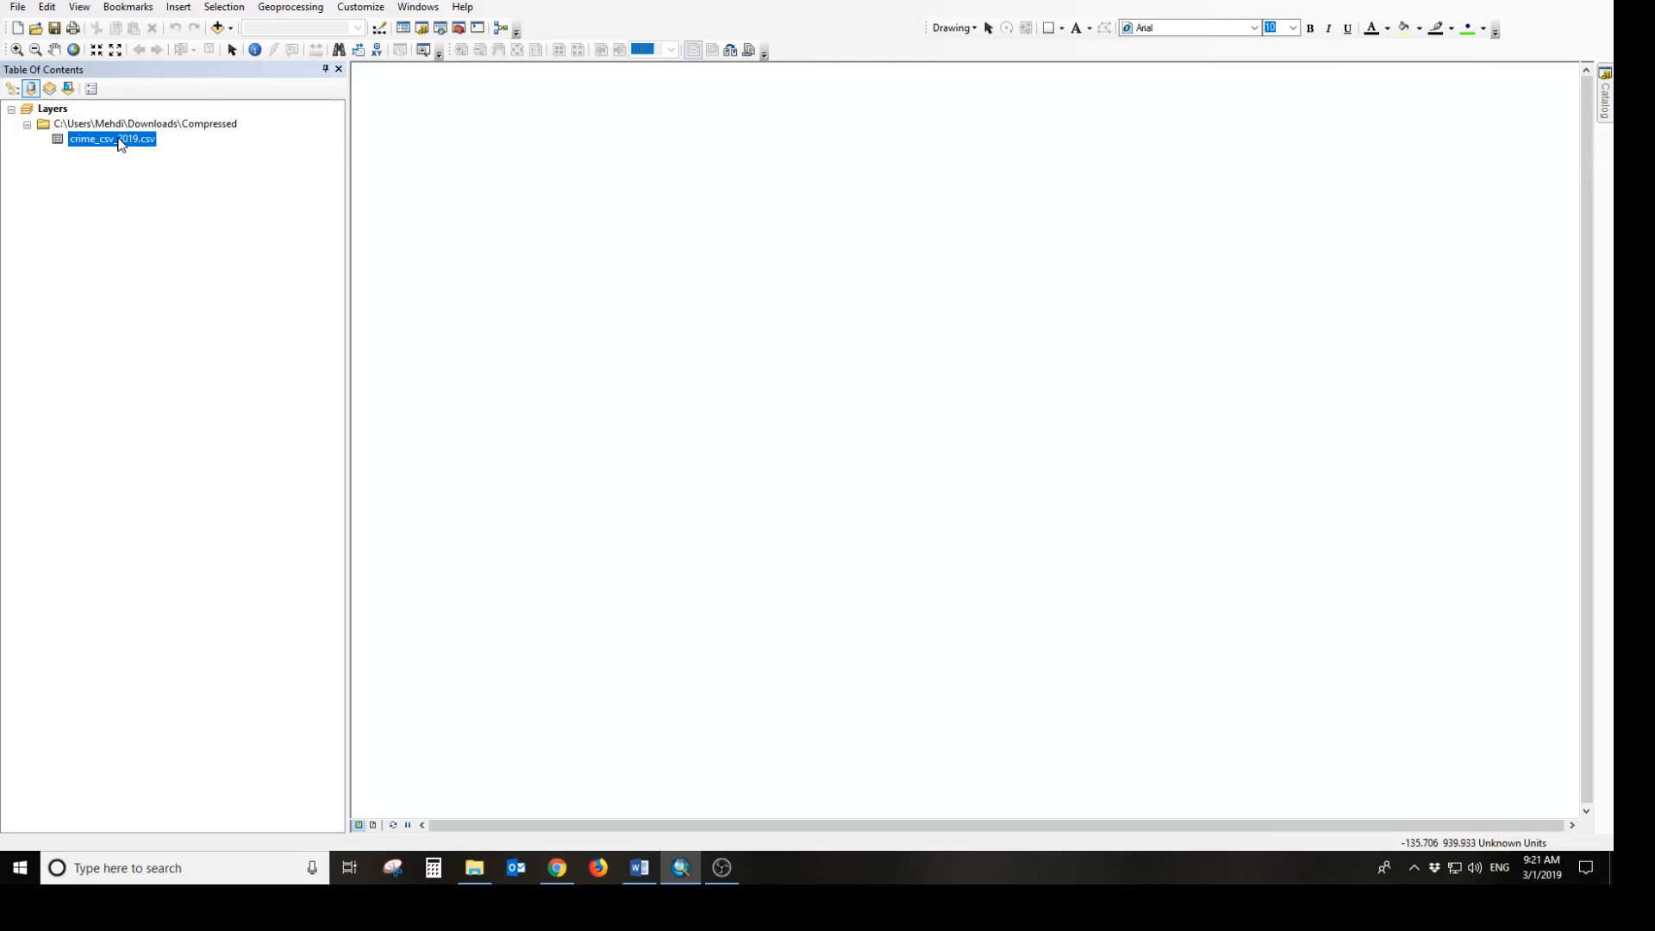
Start Display XY Data for the crime_csv_2019.csv table, using X as the X field and Y as the Y field
right_click(120, 144)
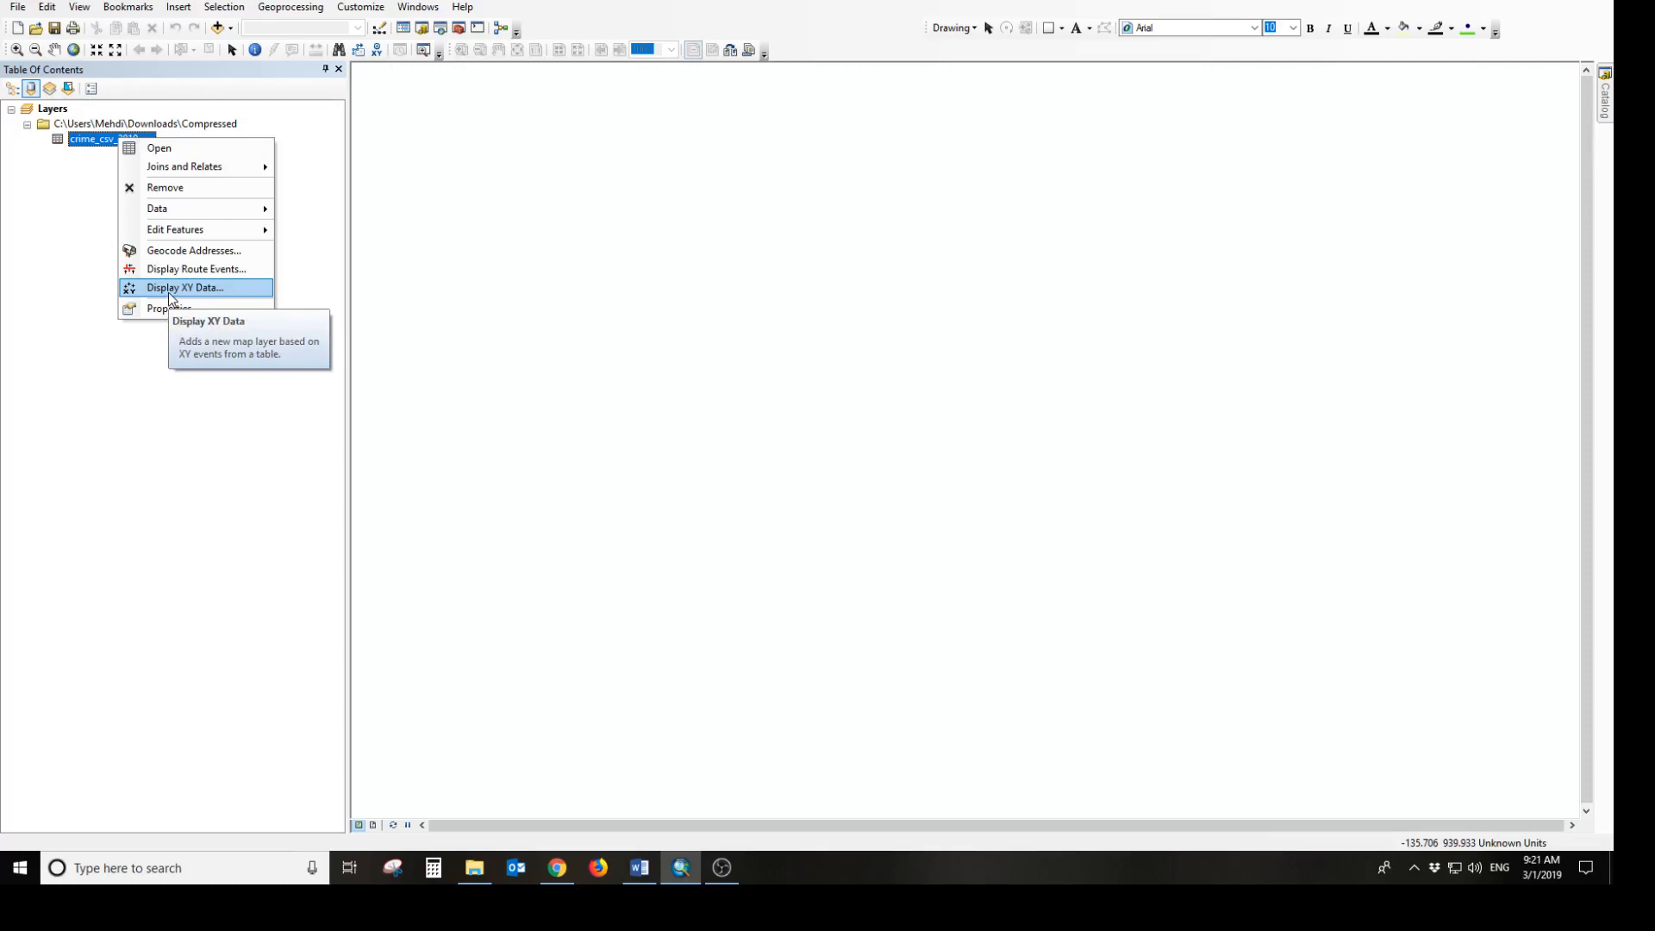
left_click(169, 292)
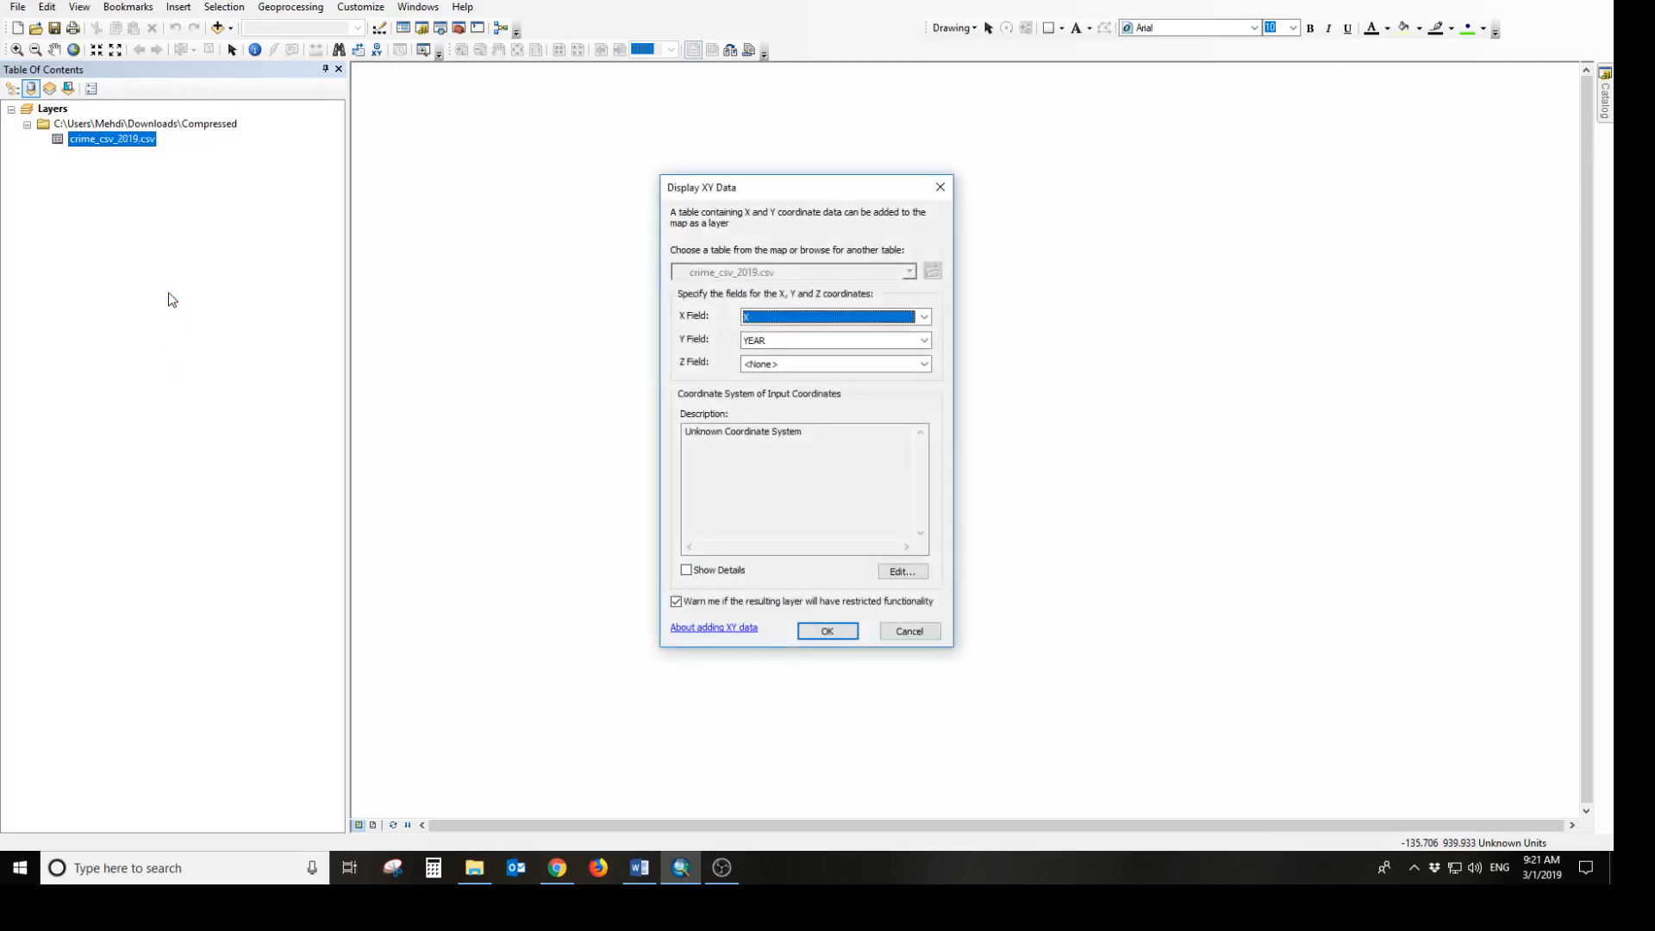
left_click_drag(773, 189, 519, 162)
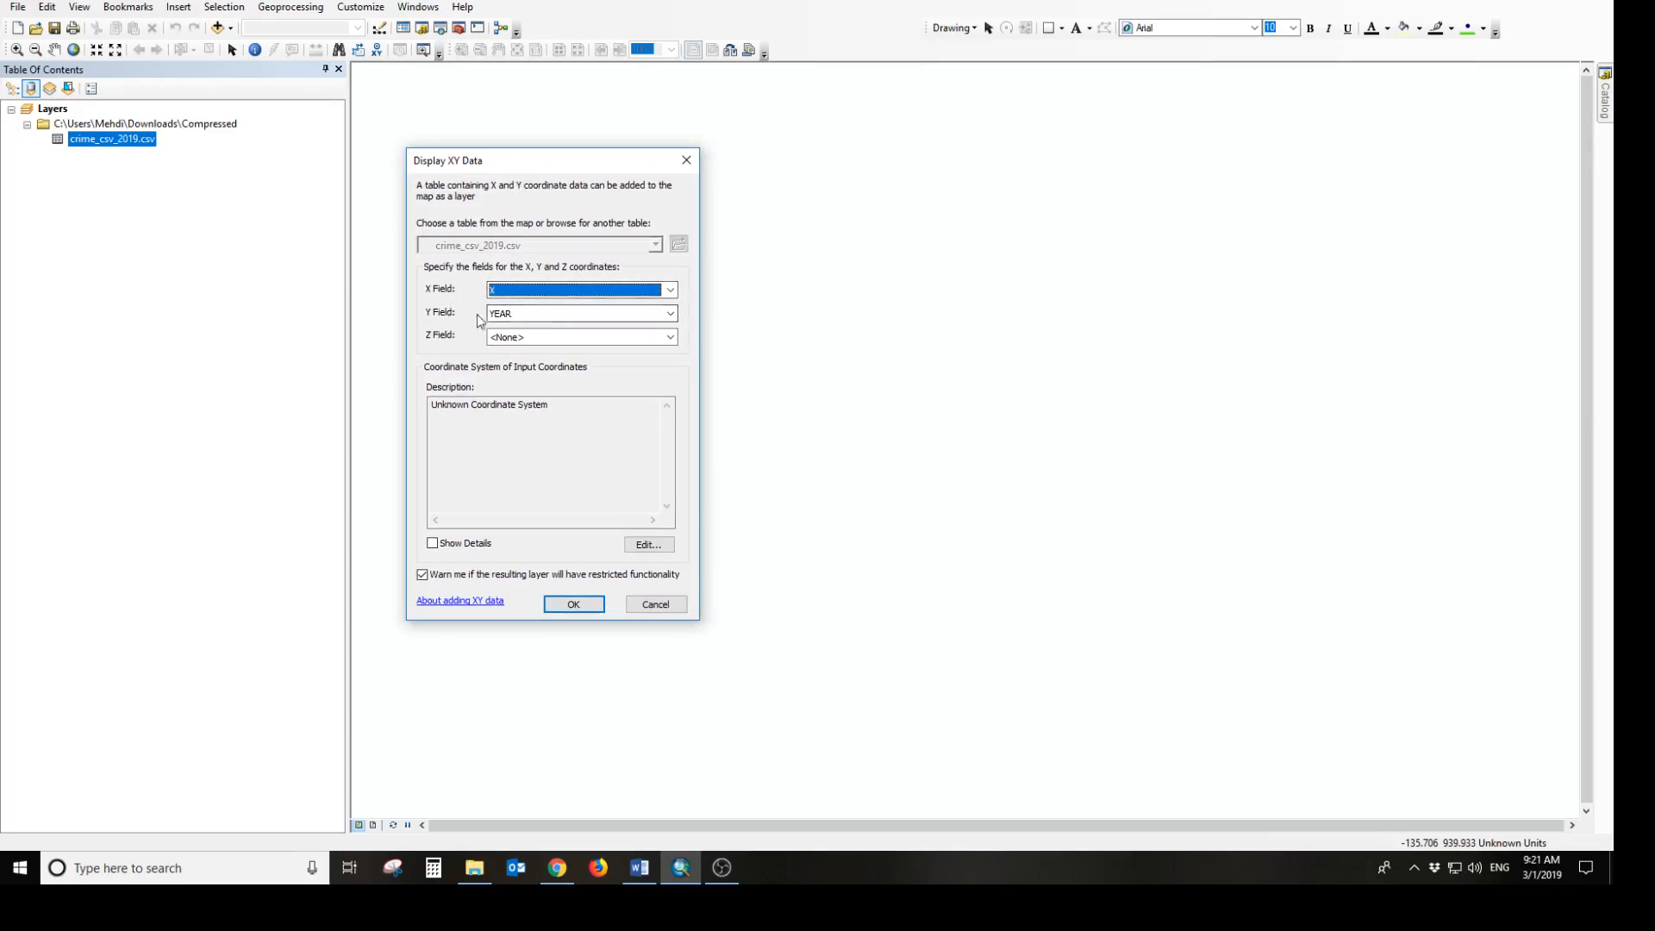
left_click(627, 323)
left_click(548, 400)
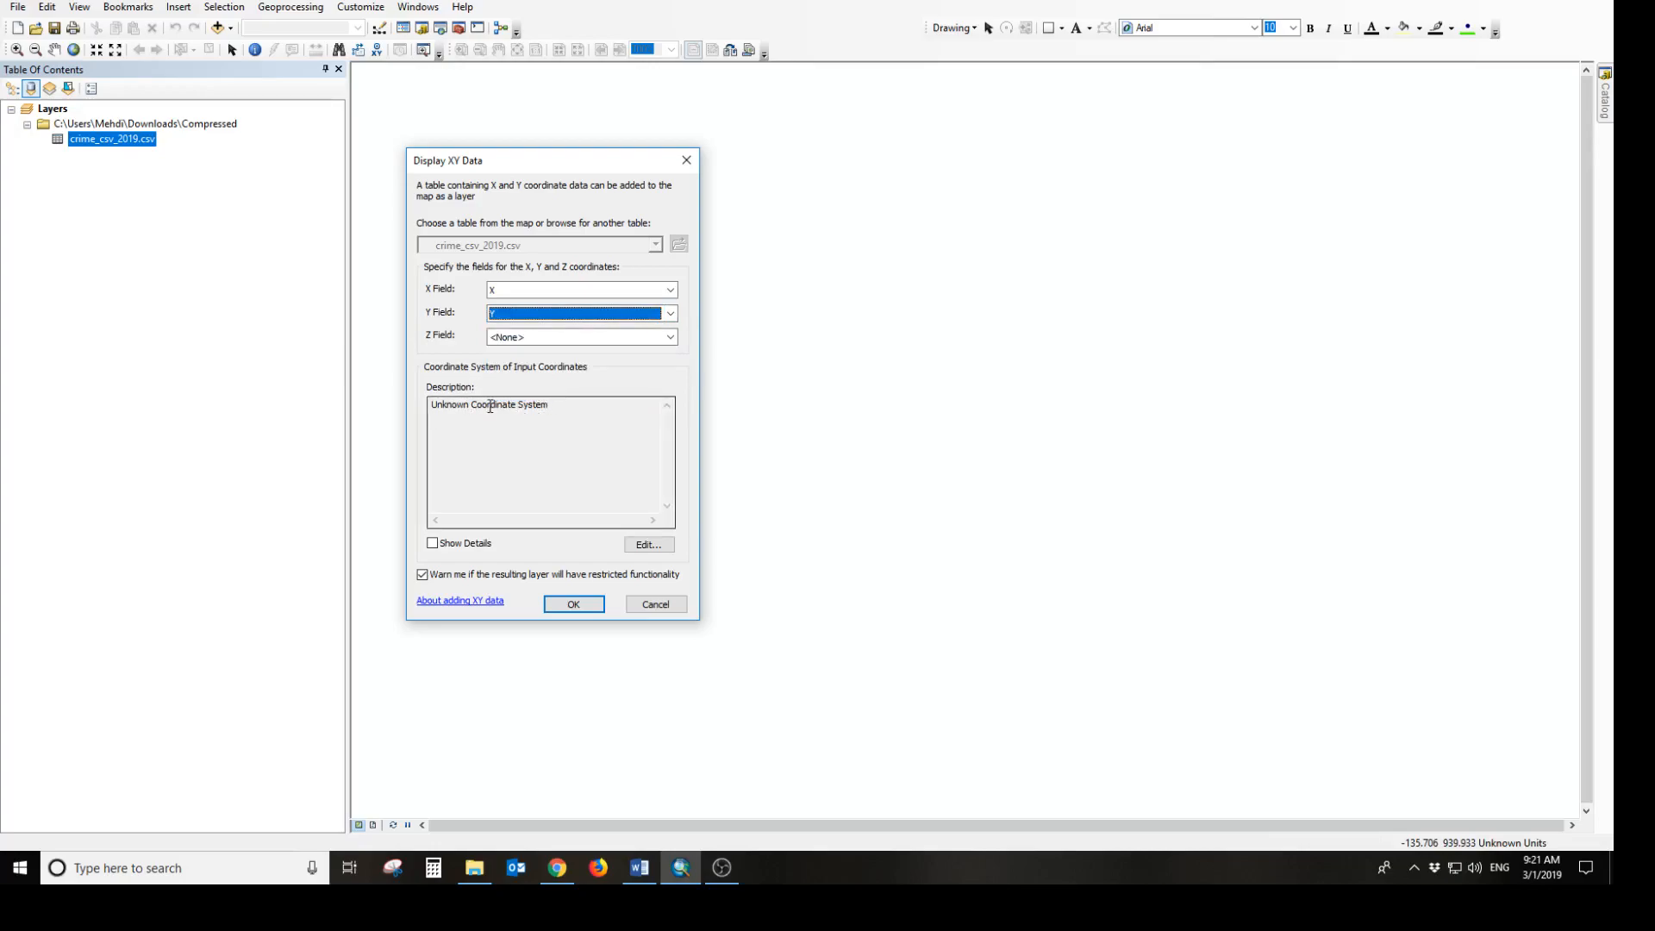
Set the input coordinate system to the projected NAD 1983 UTM Zone 10N and create the XY event layer
left_click(648, 545)
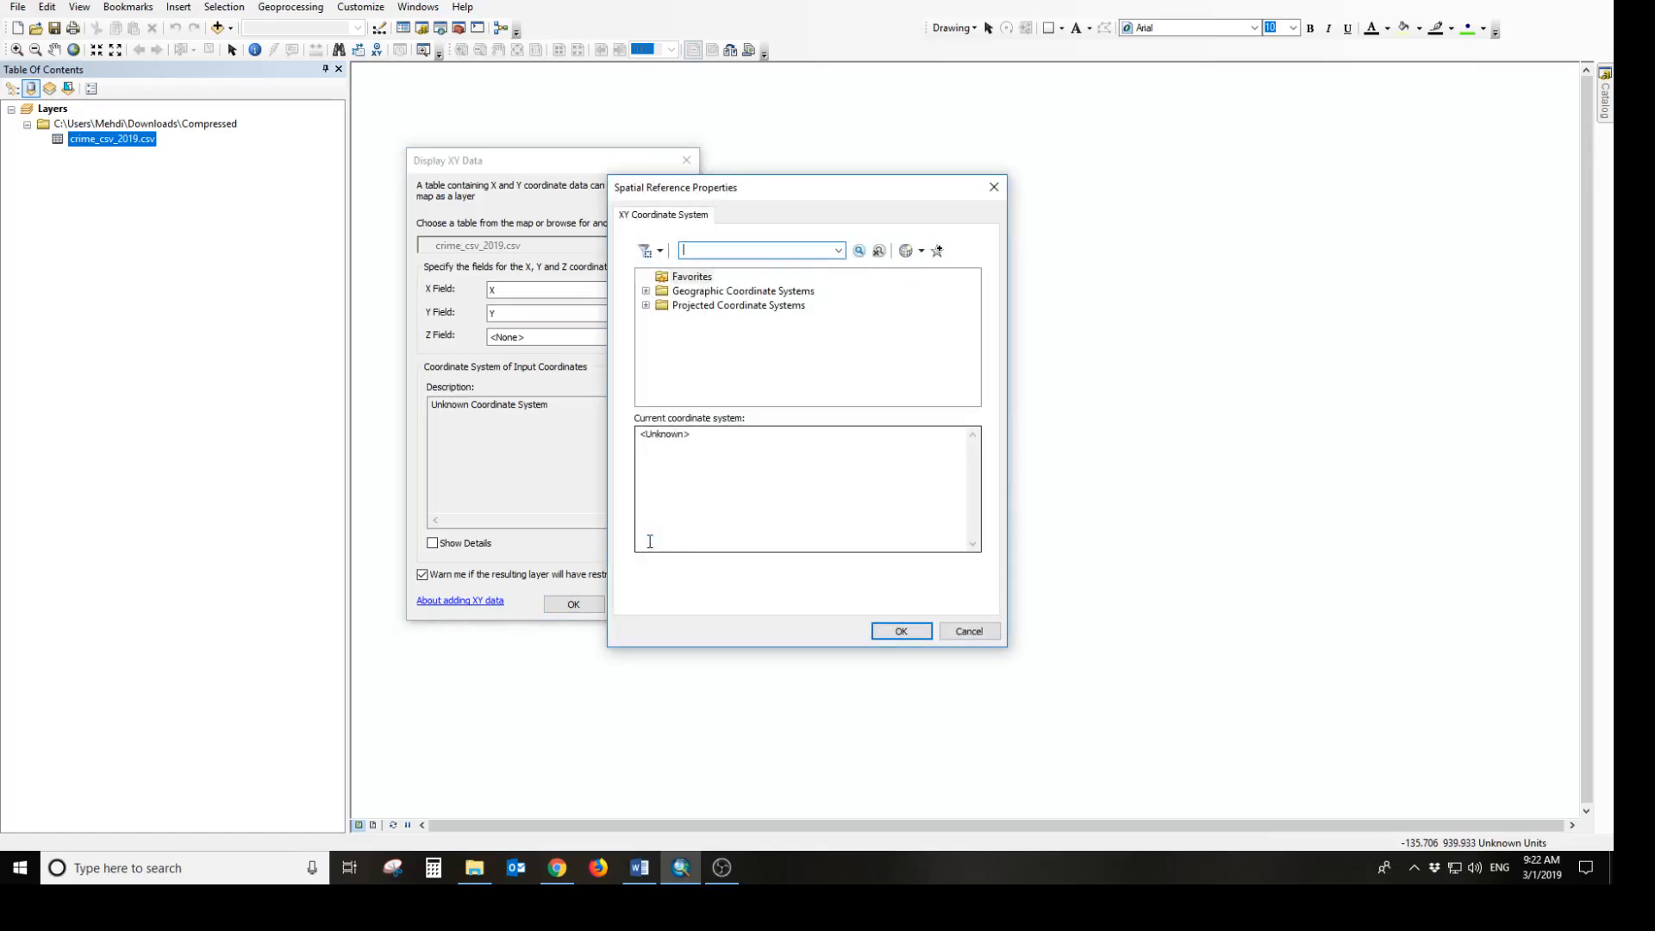
left_click(646, 305)
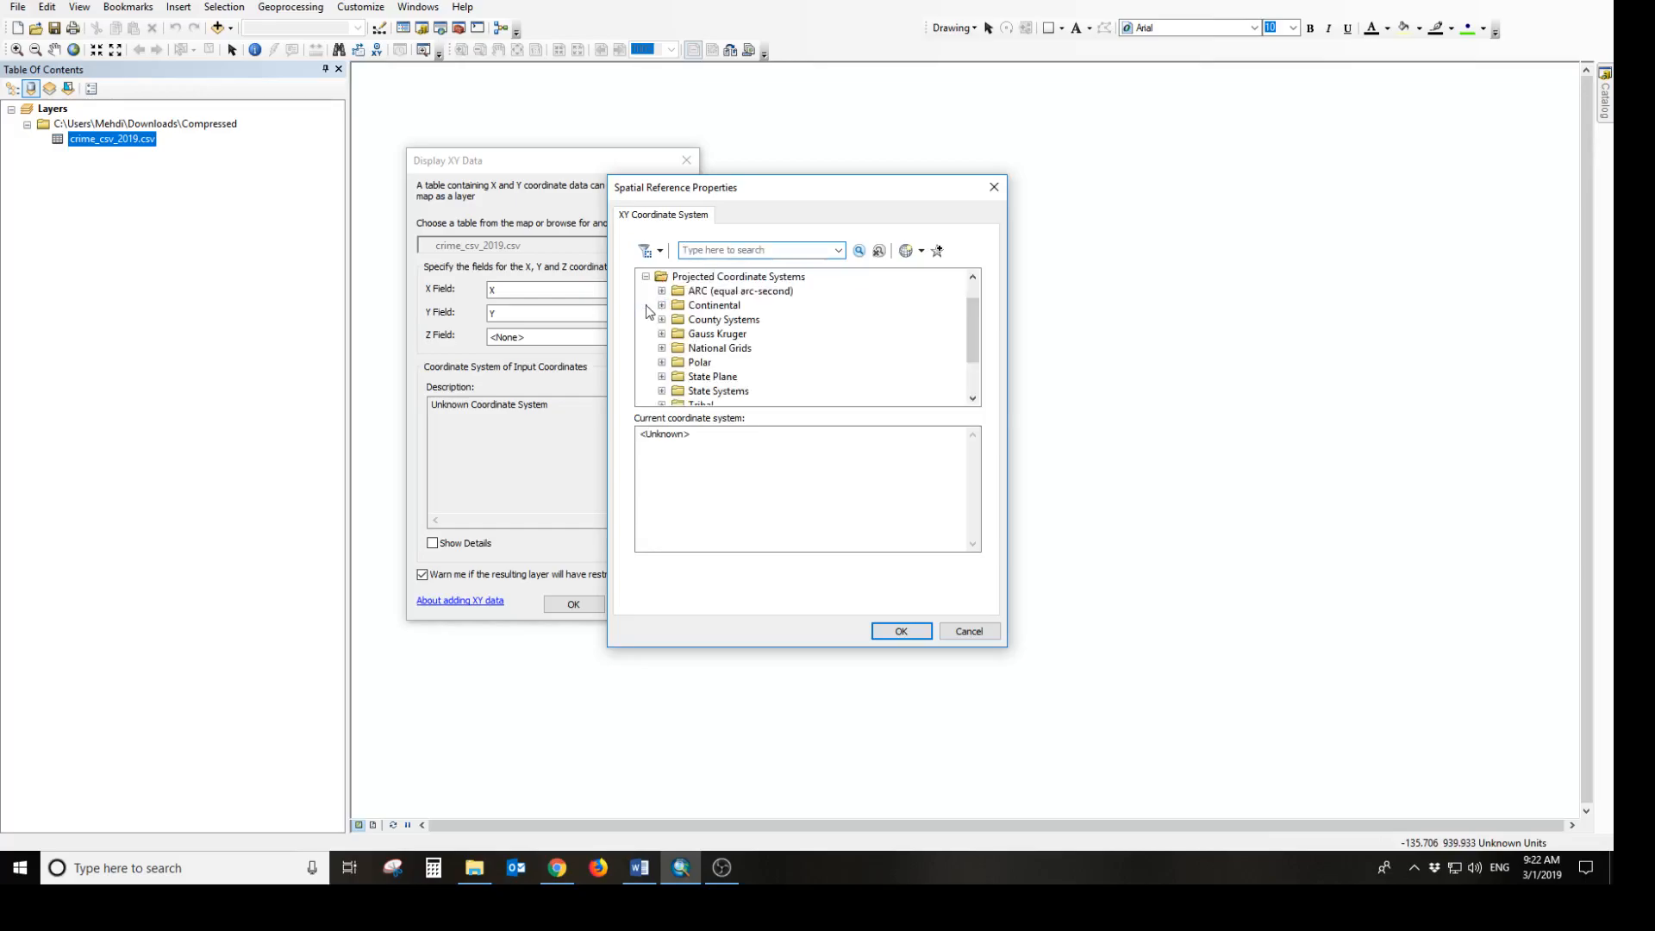
left_click(973, 398)
left_click(973, 398)
left_click(972, 398)
left_click(972, 398)
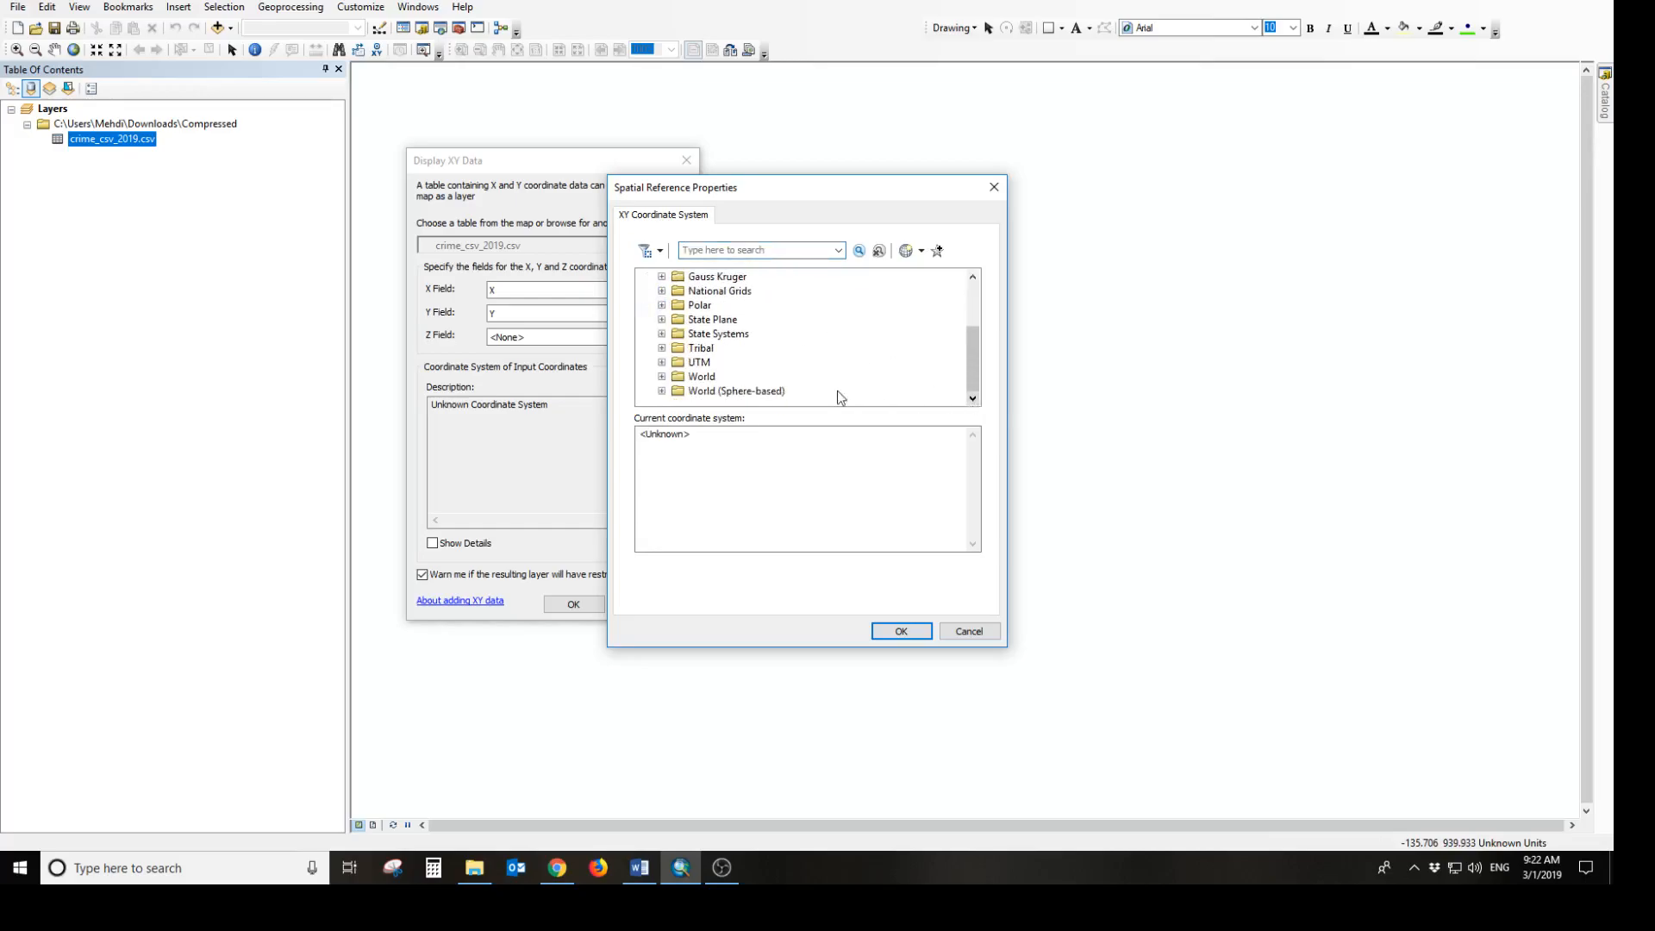
left_click(661, 362)
left_click(972, 398)
left_click(973, 398)
left_click(972, 398)
left_click(973, 398)
left_click(972, 400)
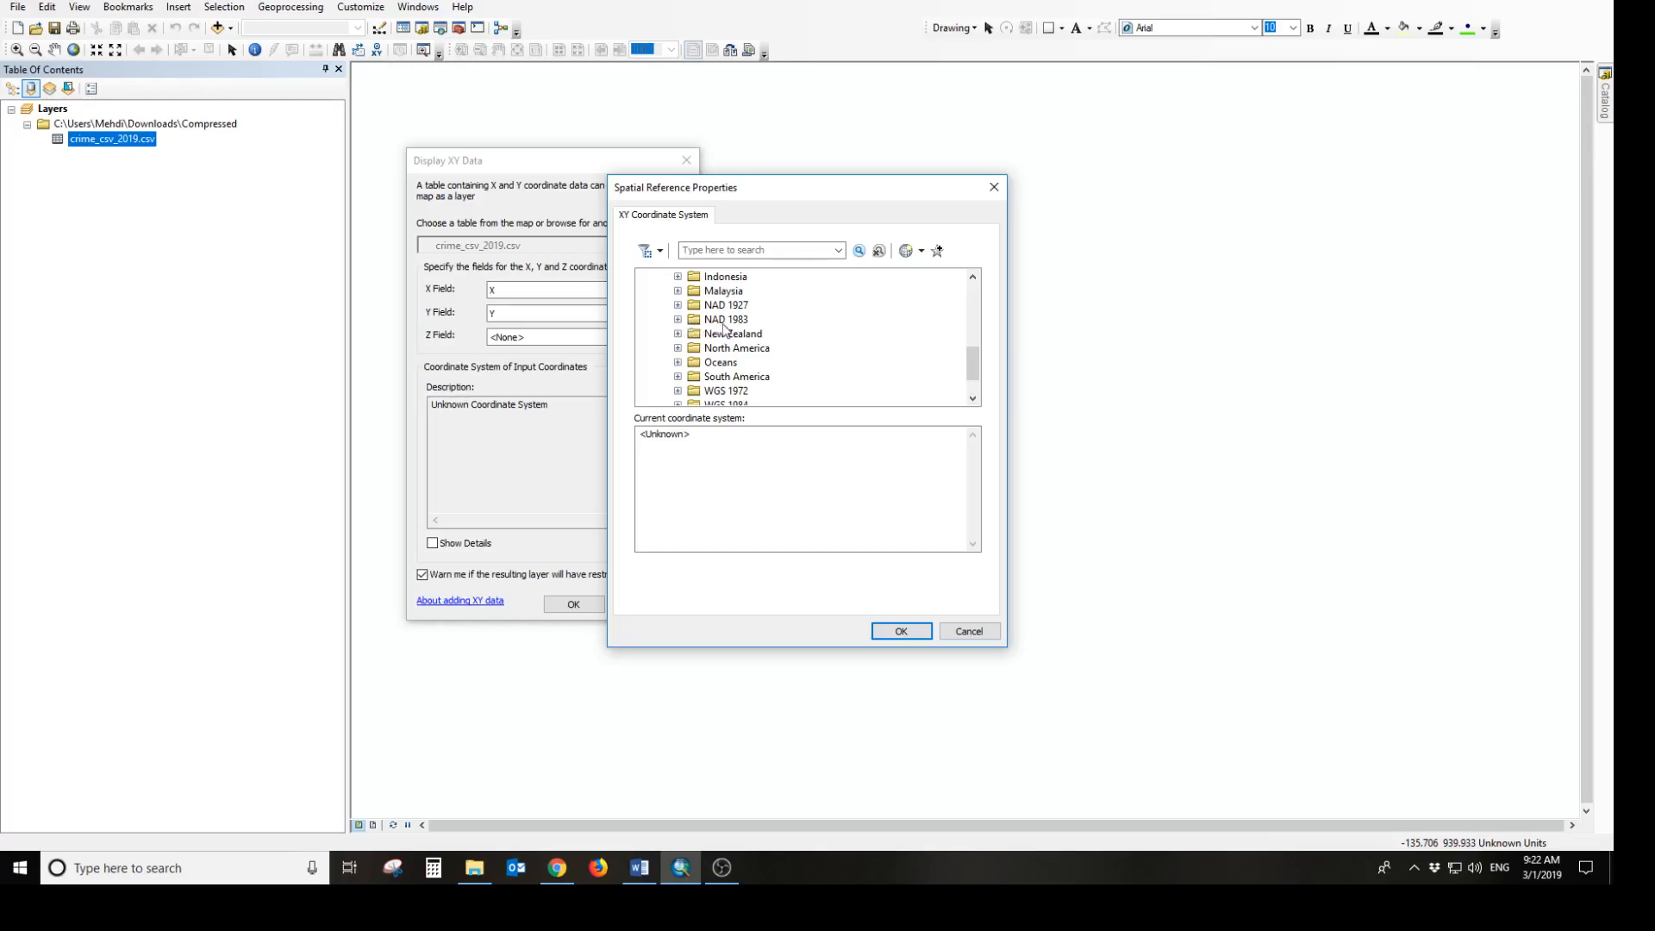
left_click(677, 319)
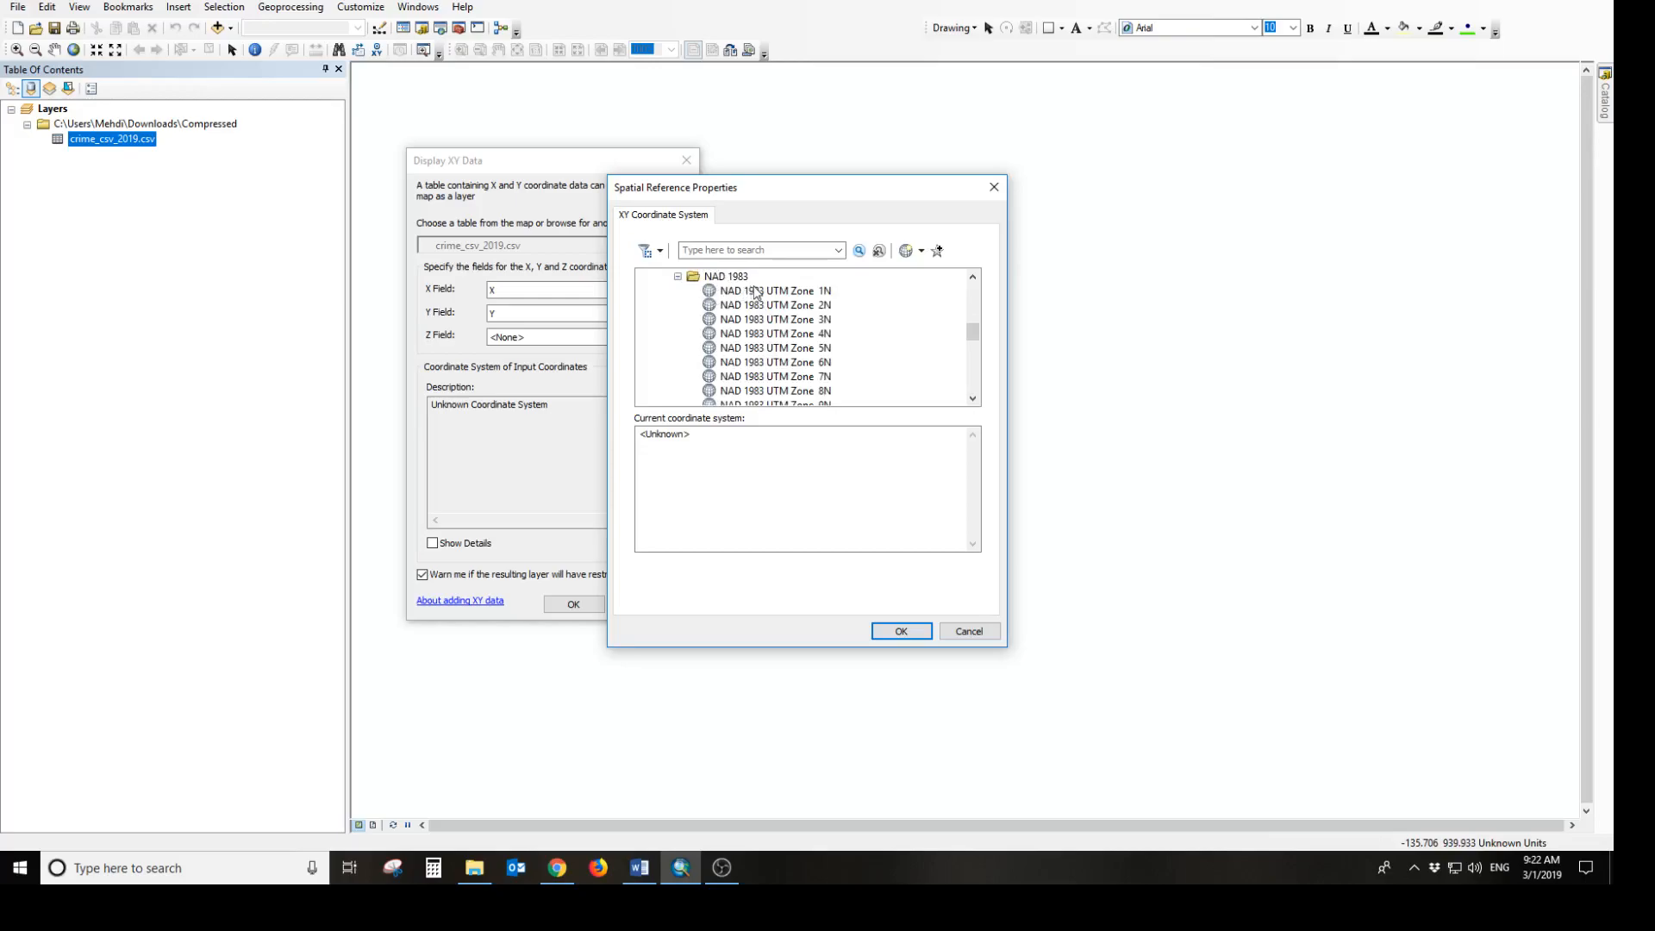
left_click(972, 399)
left_click(972, 399)
left_click(973, 399)
left_click(797, 378)
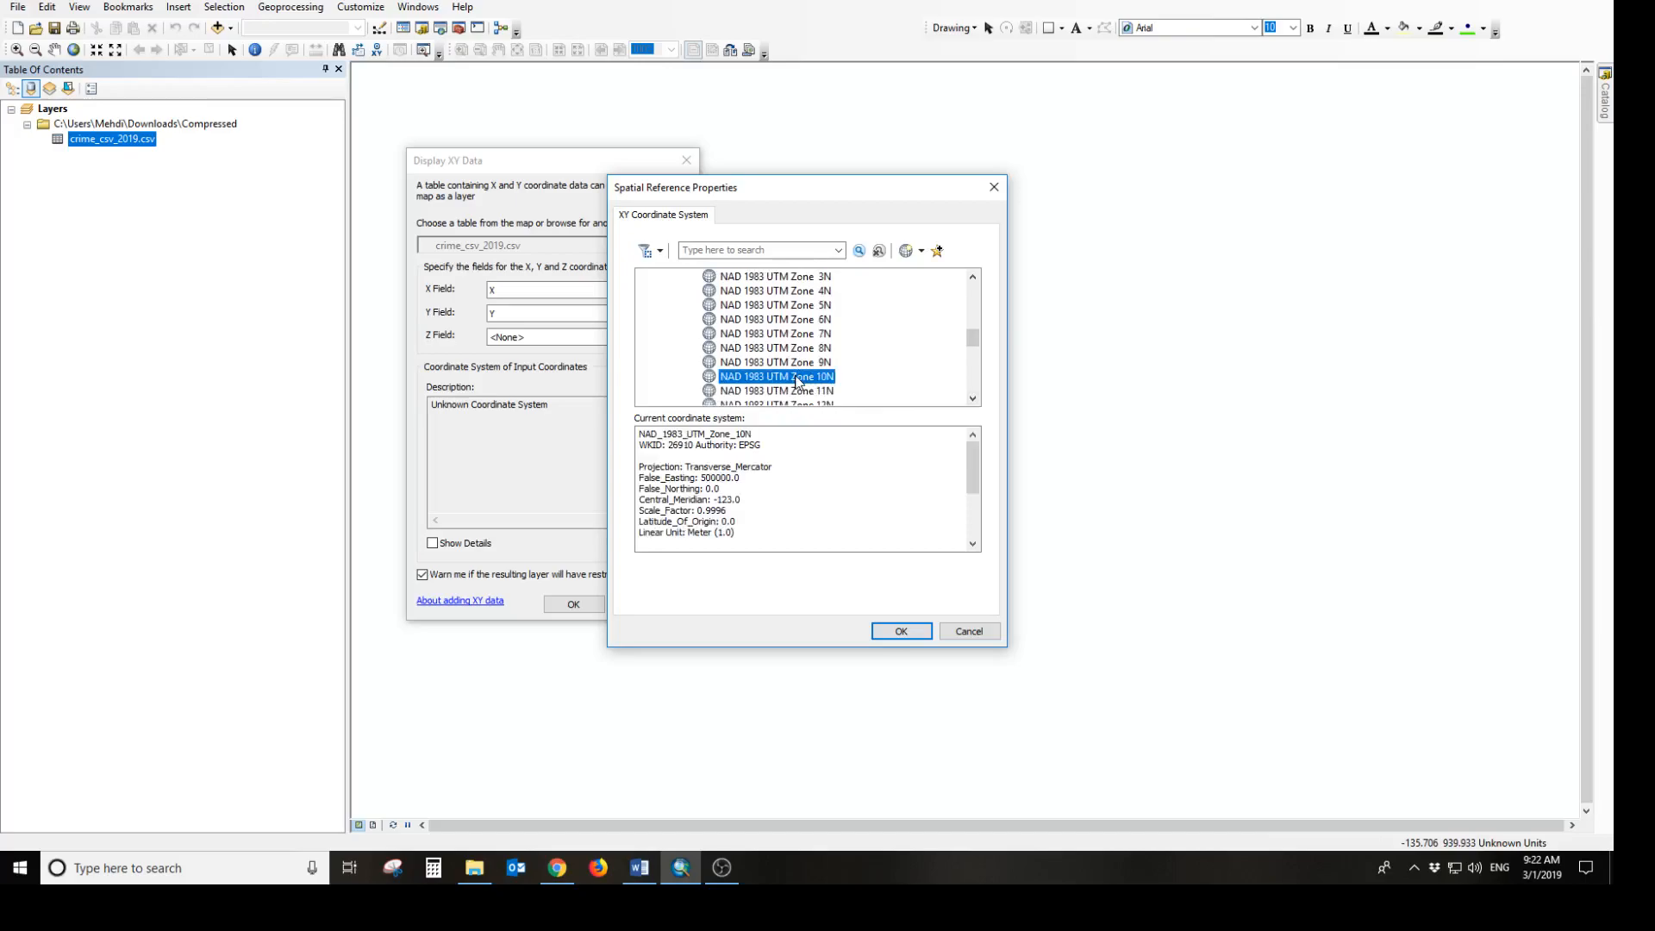
left_click(888, 634)
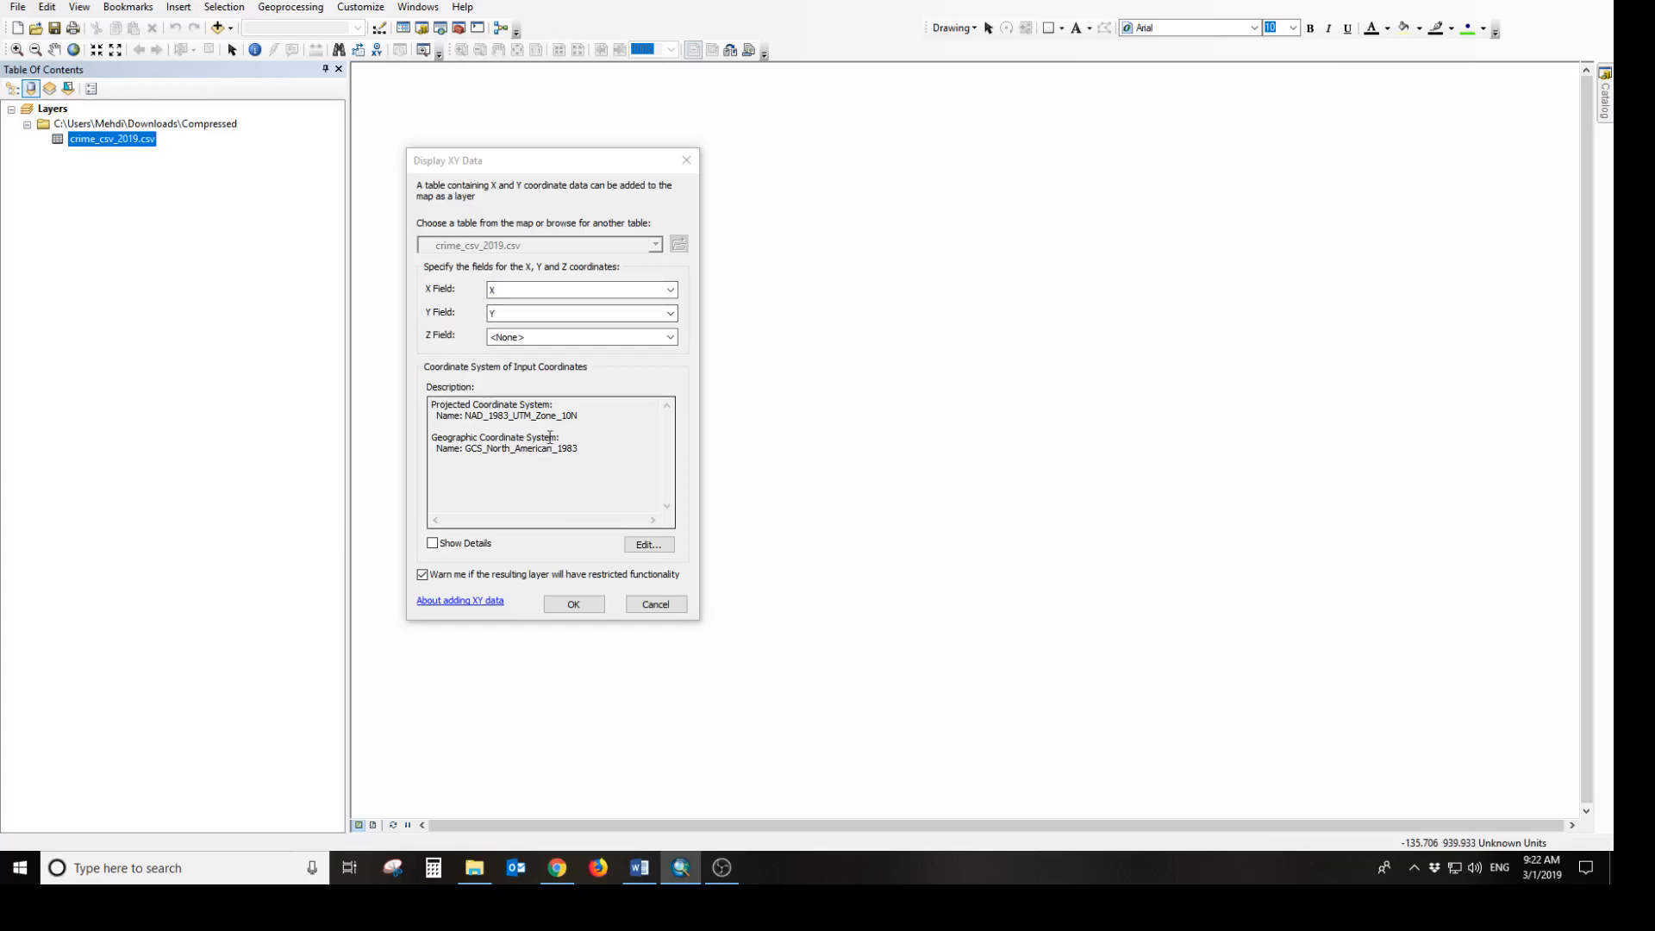
left_click(574, 606)
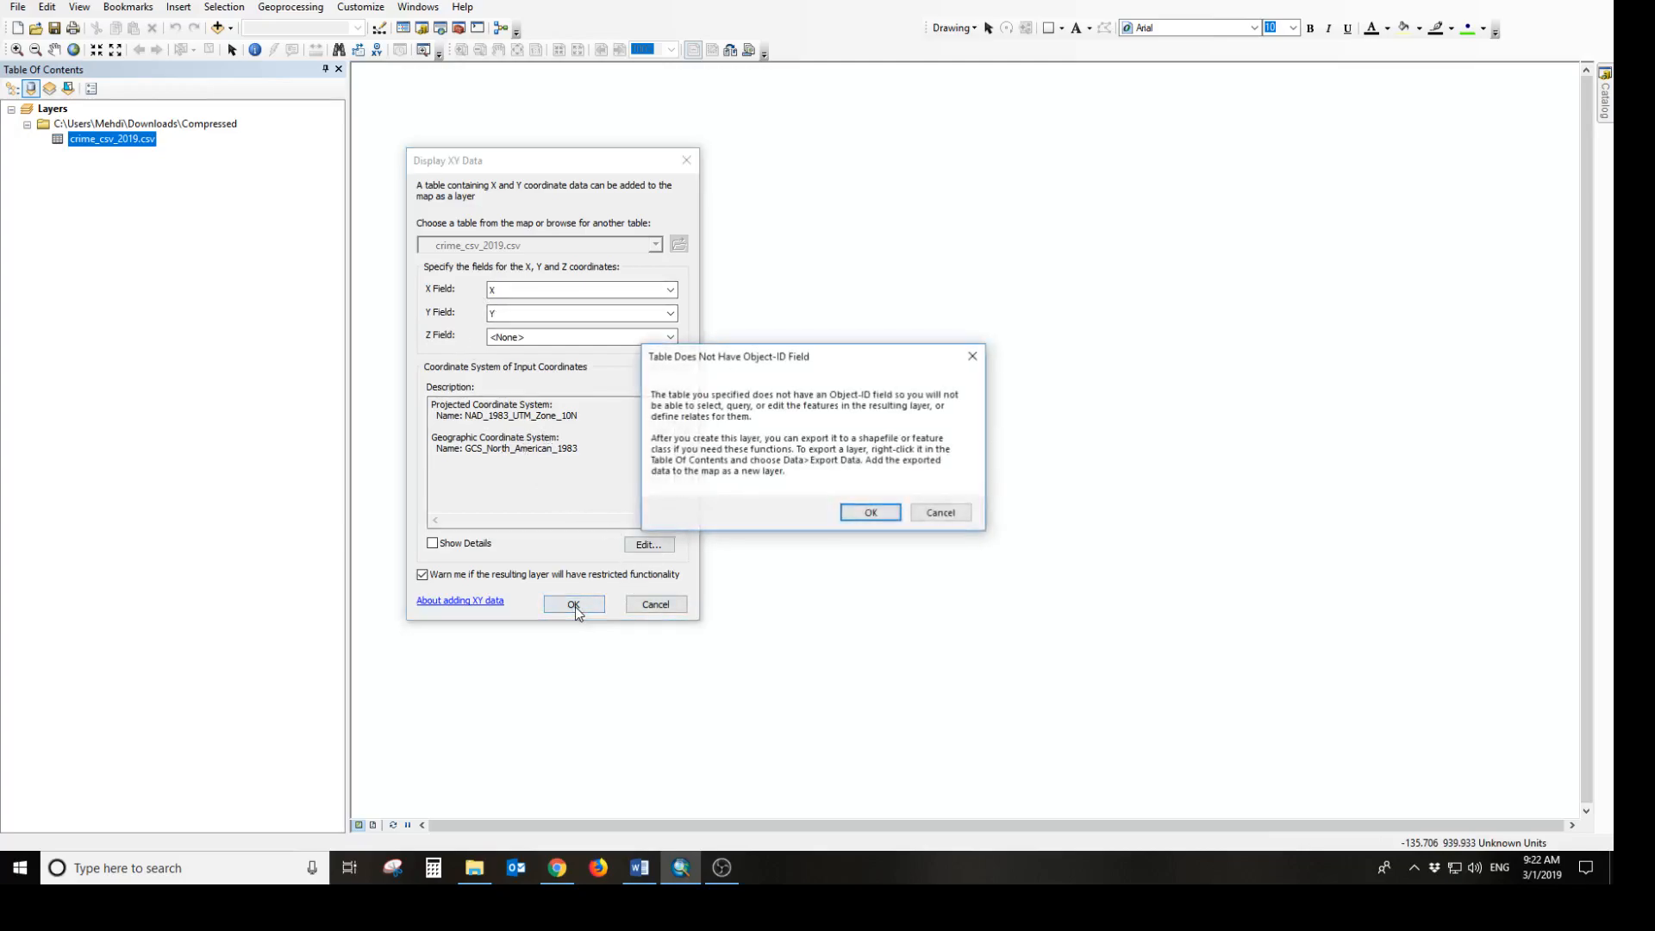
left_click(860, 514)
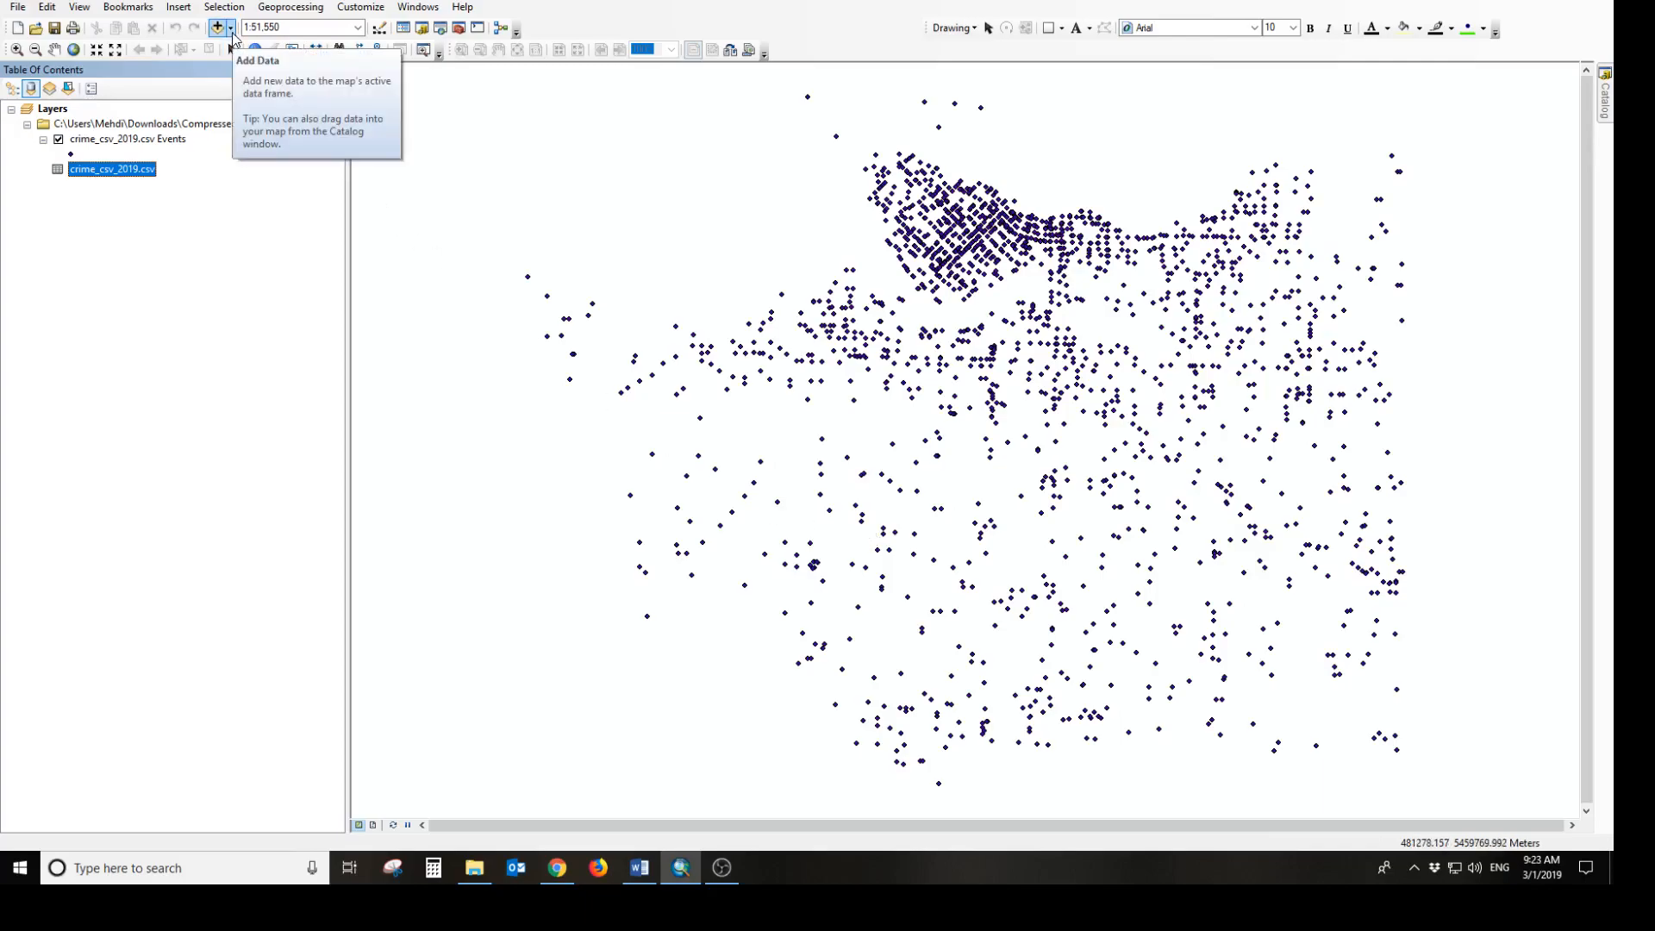
Add the Light Gray Canvas basemap beneath the crime points and dismiss the coordinate system warning
left_click(231, 31)
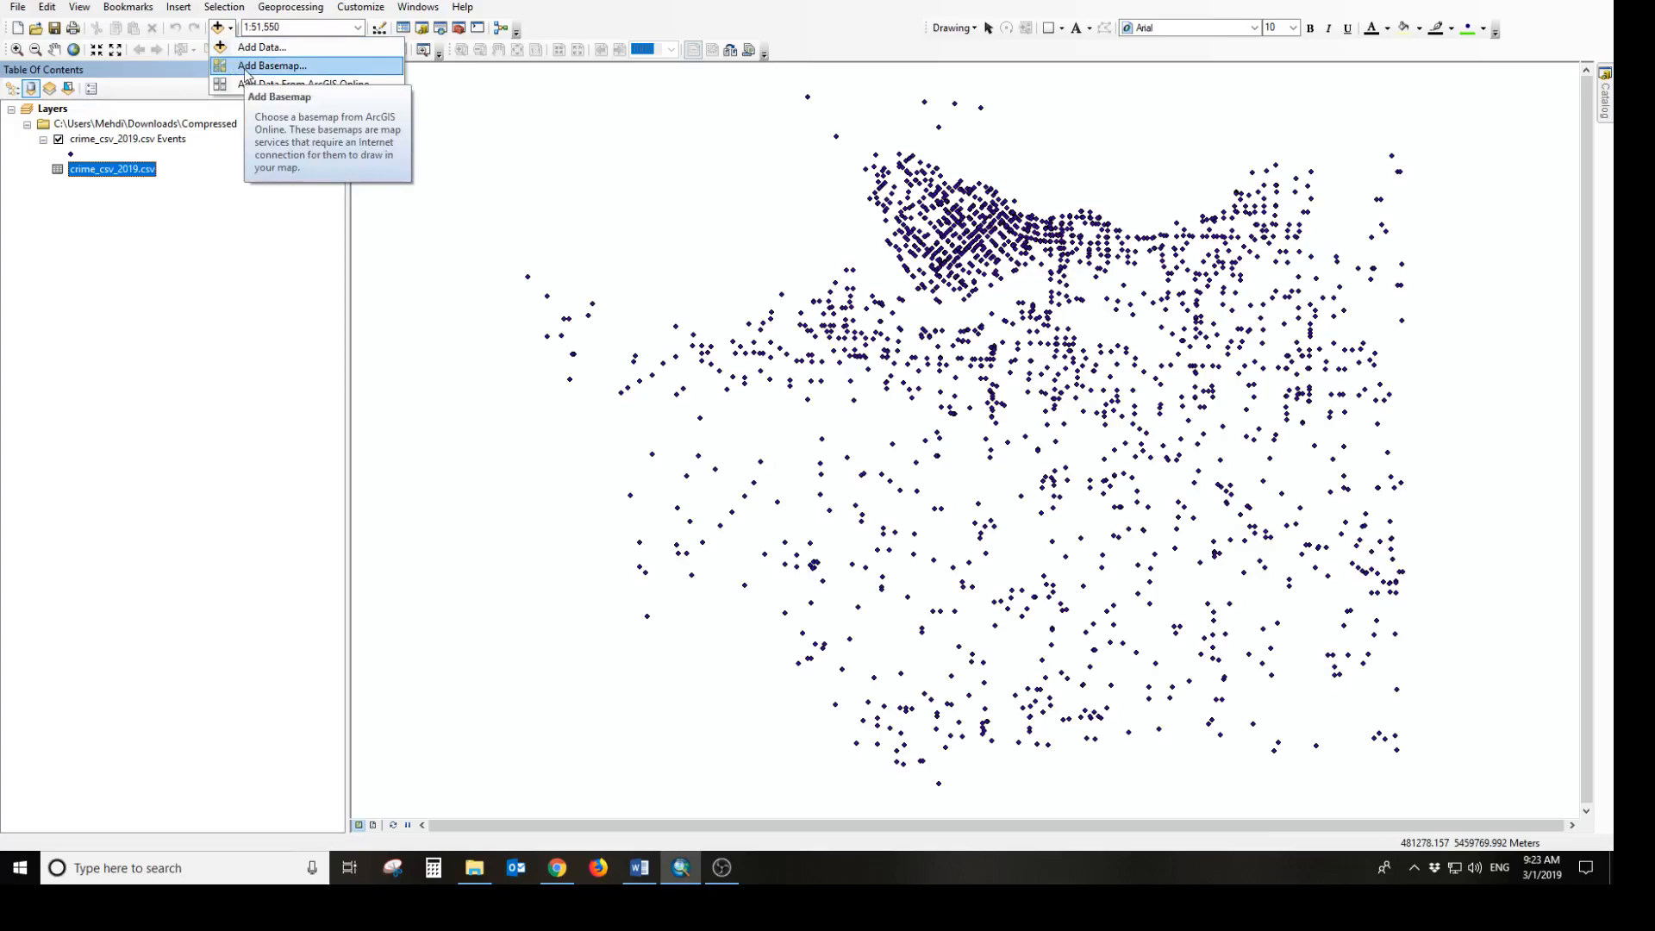
left_click(267, 66)
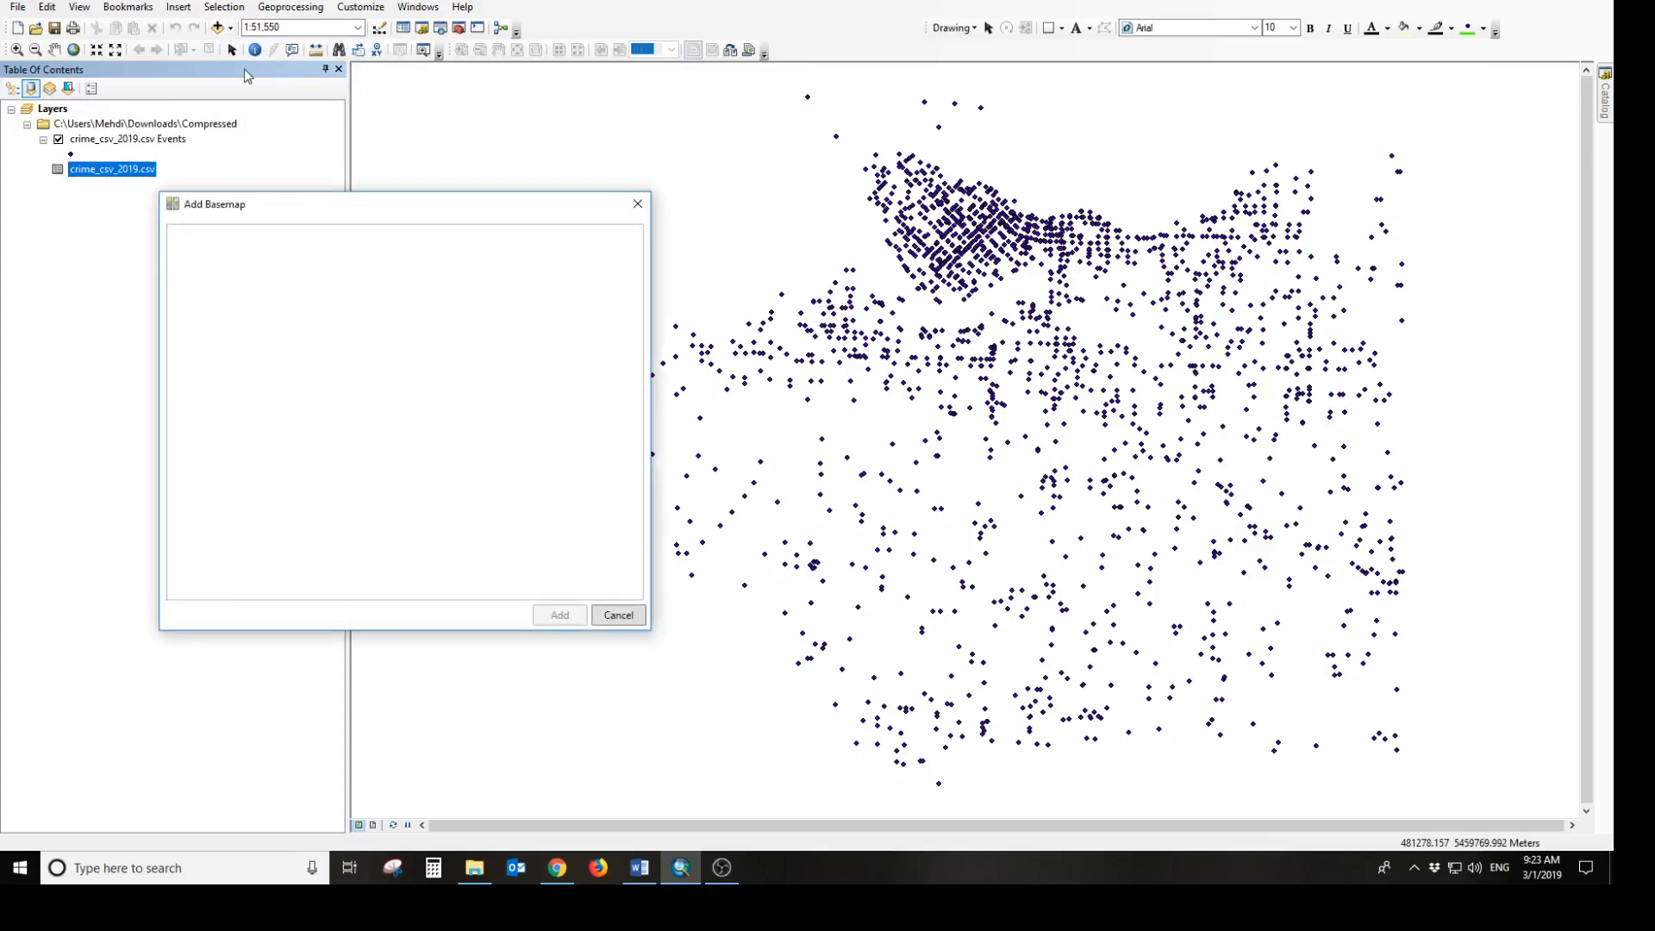
left_click(484, 438)
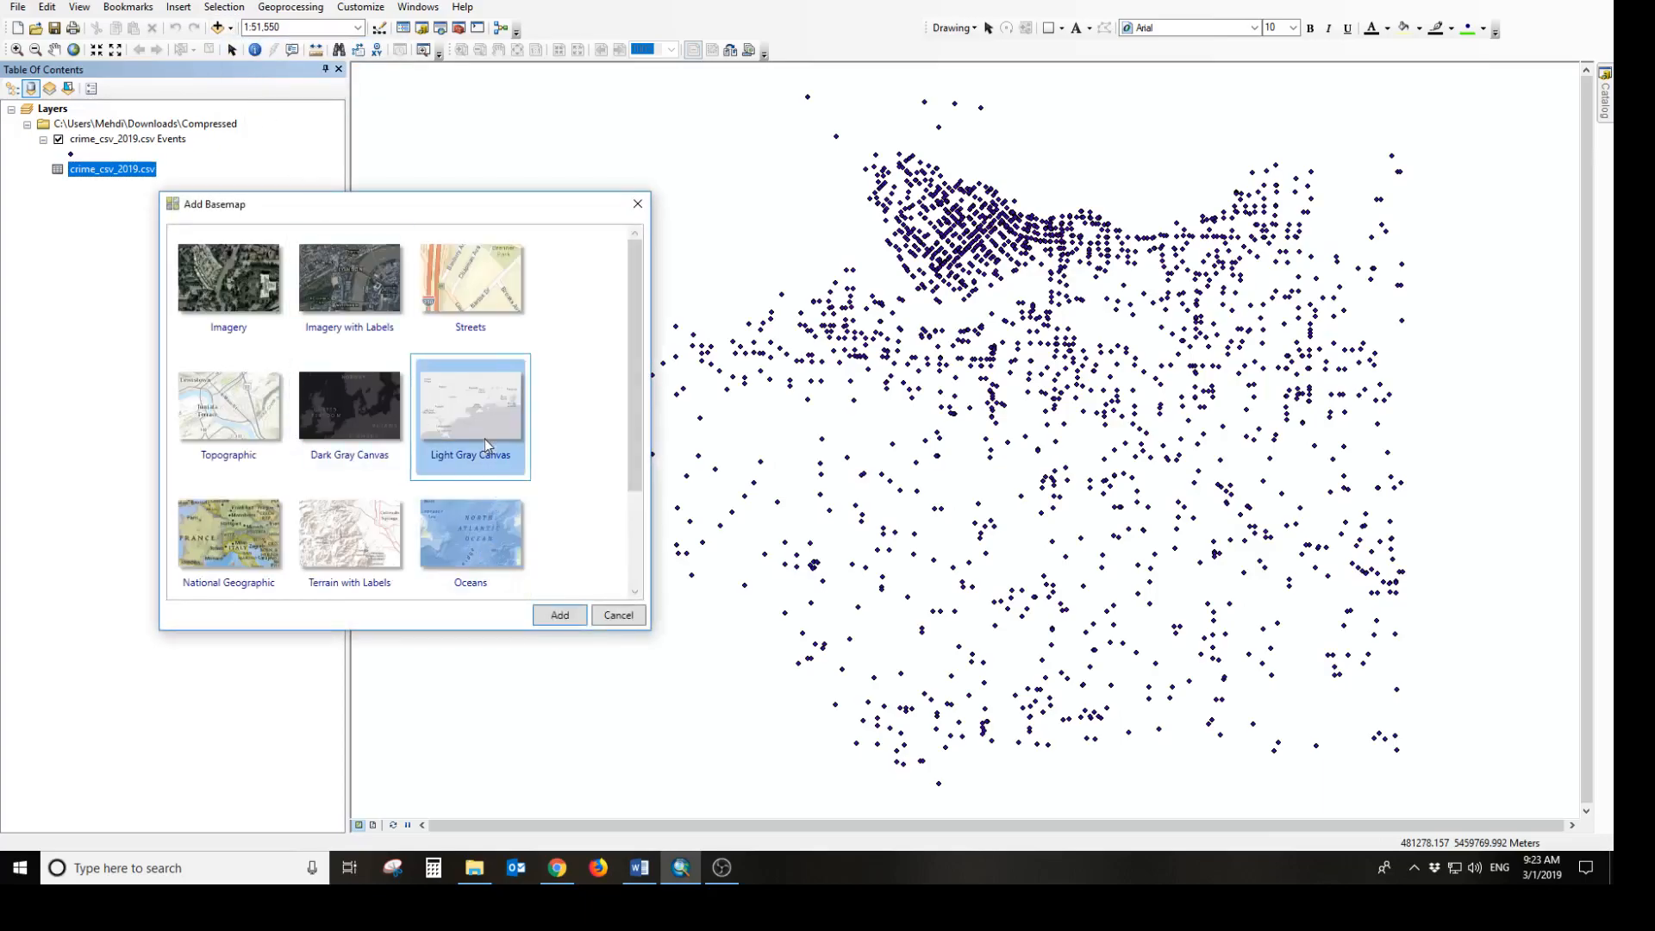
left_click(560, 616)
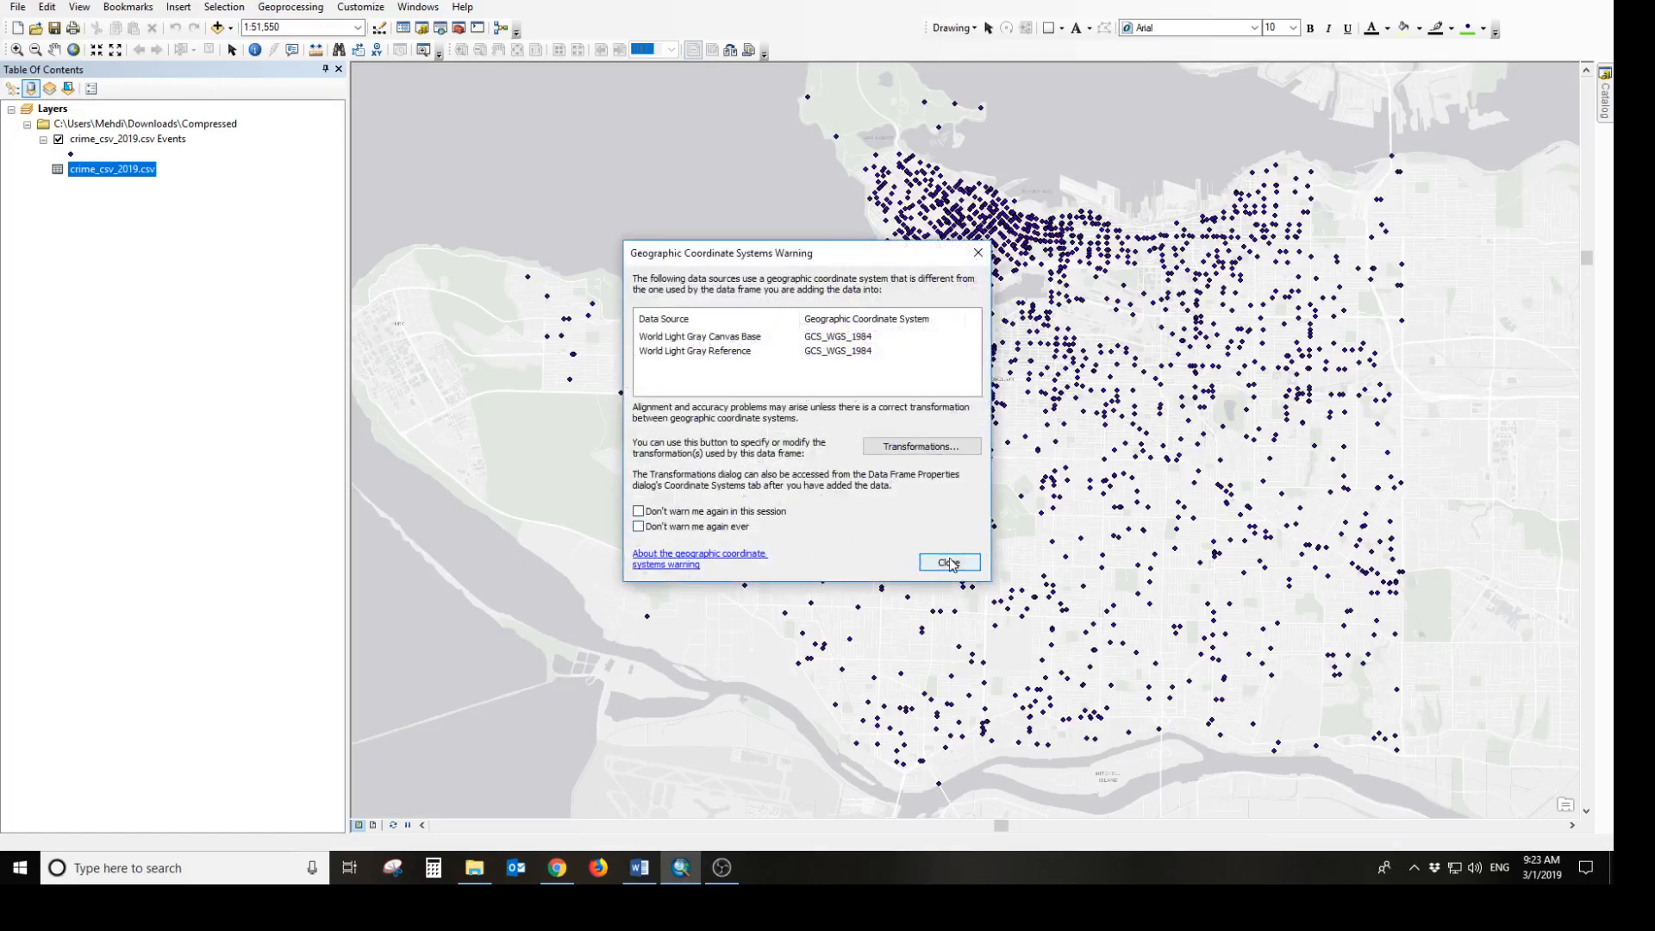
left_click(947, 562)
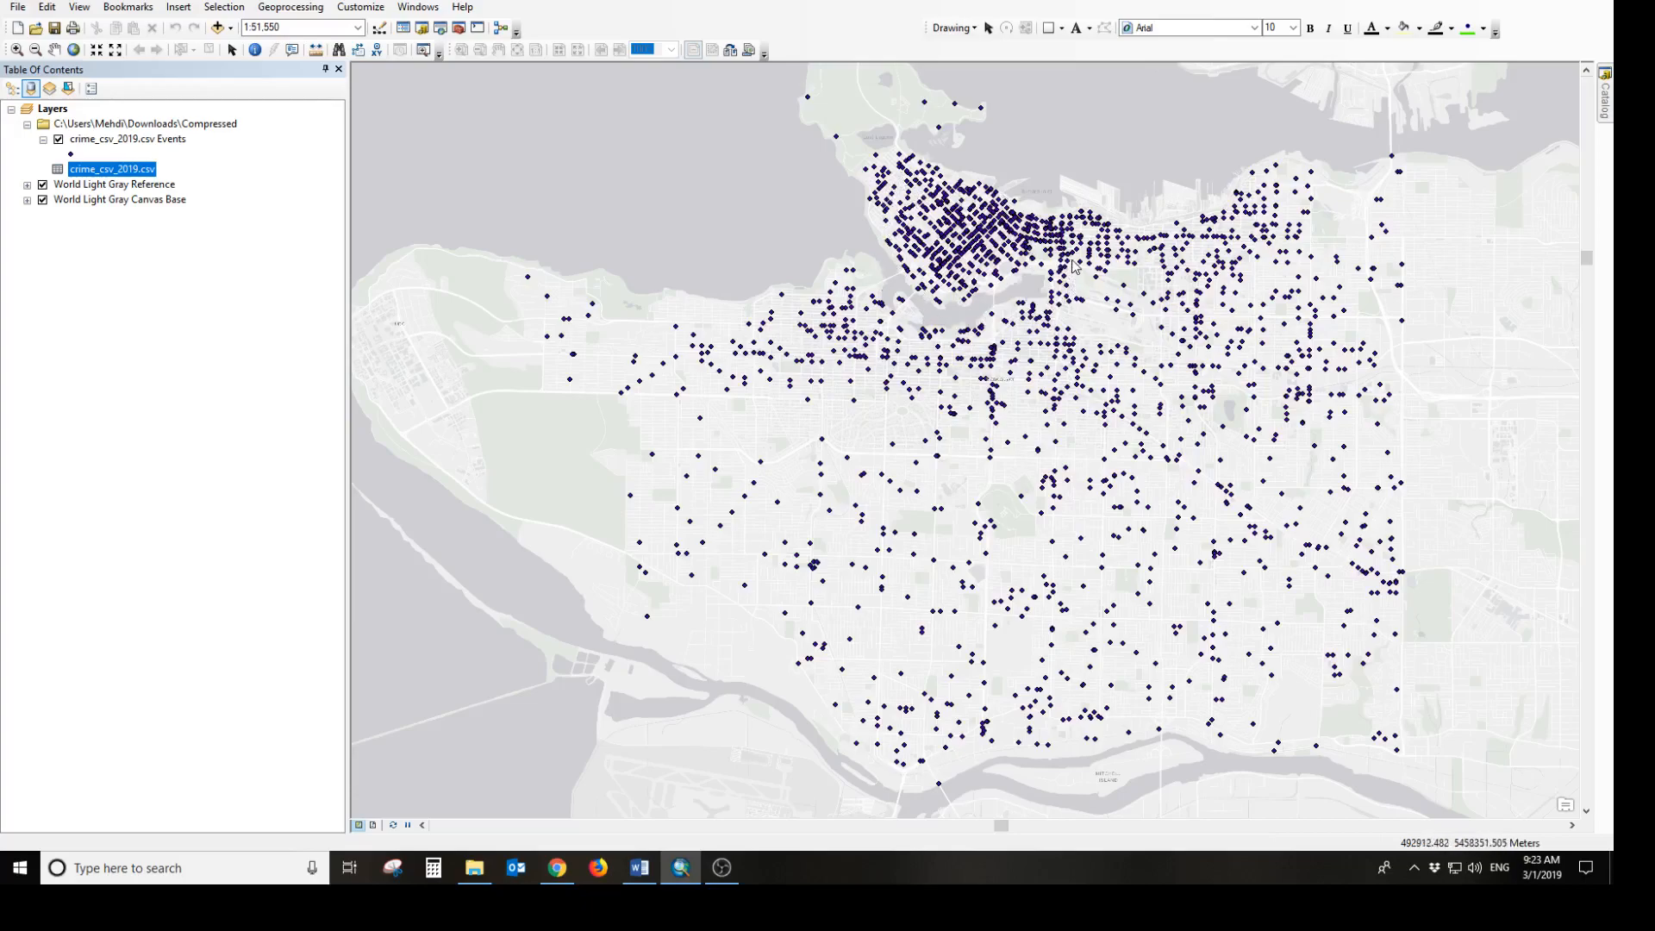
Start exporting all features of the crime events layer and choose the Compressed folder in Downloads as the output location
left_click(166, 144)
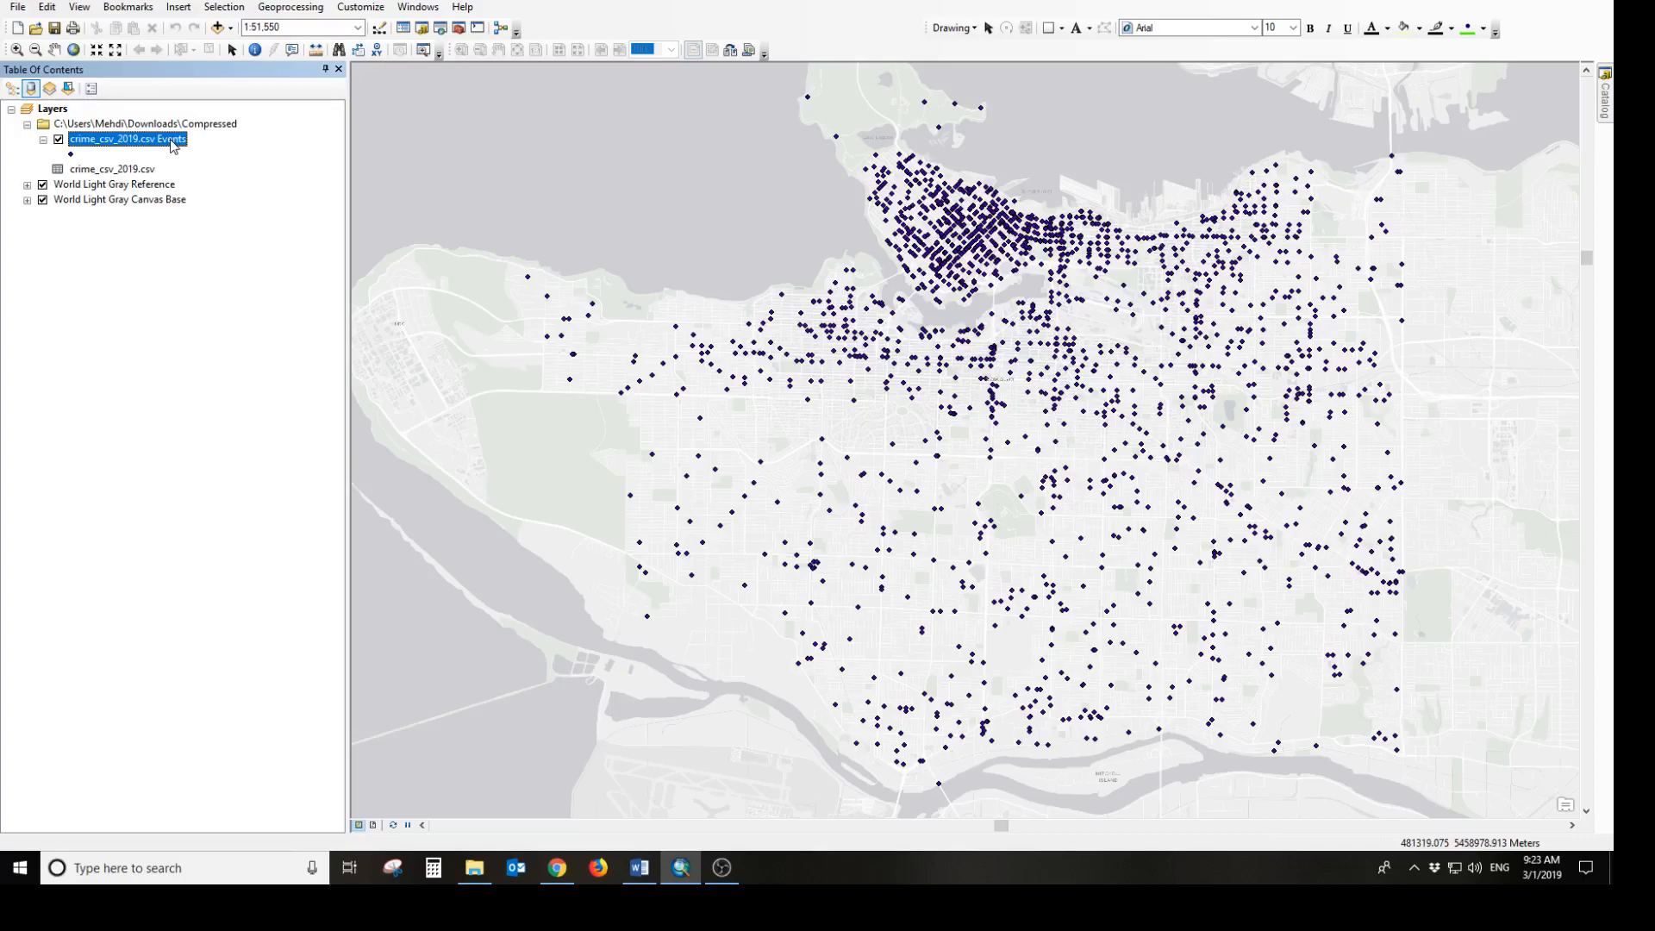
right_click(171, 141)
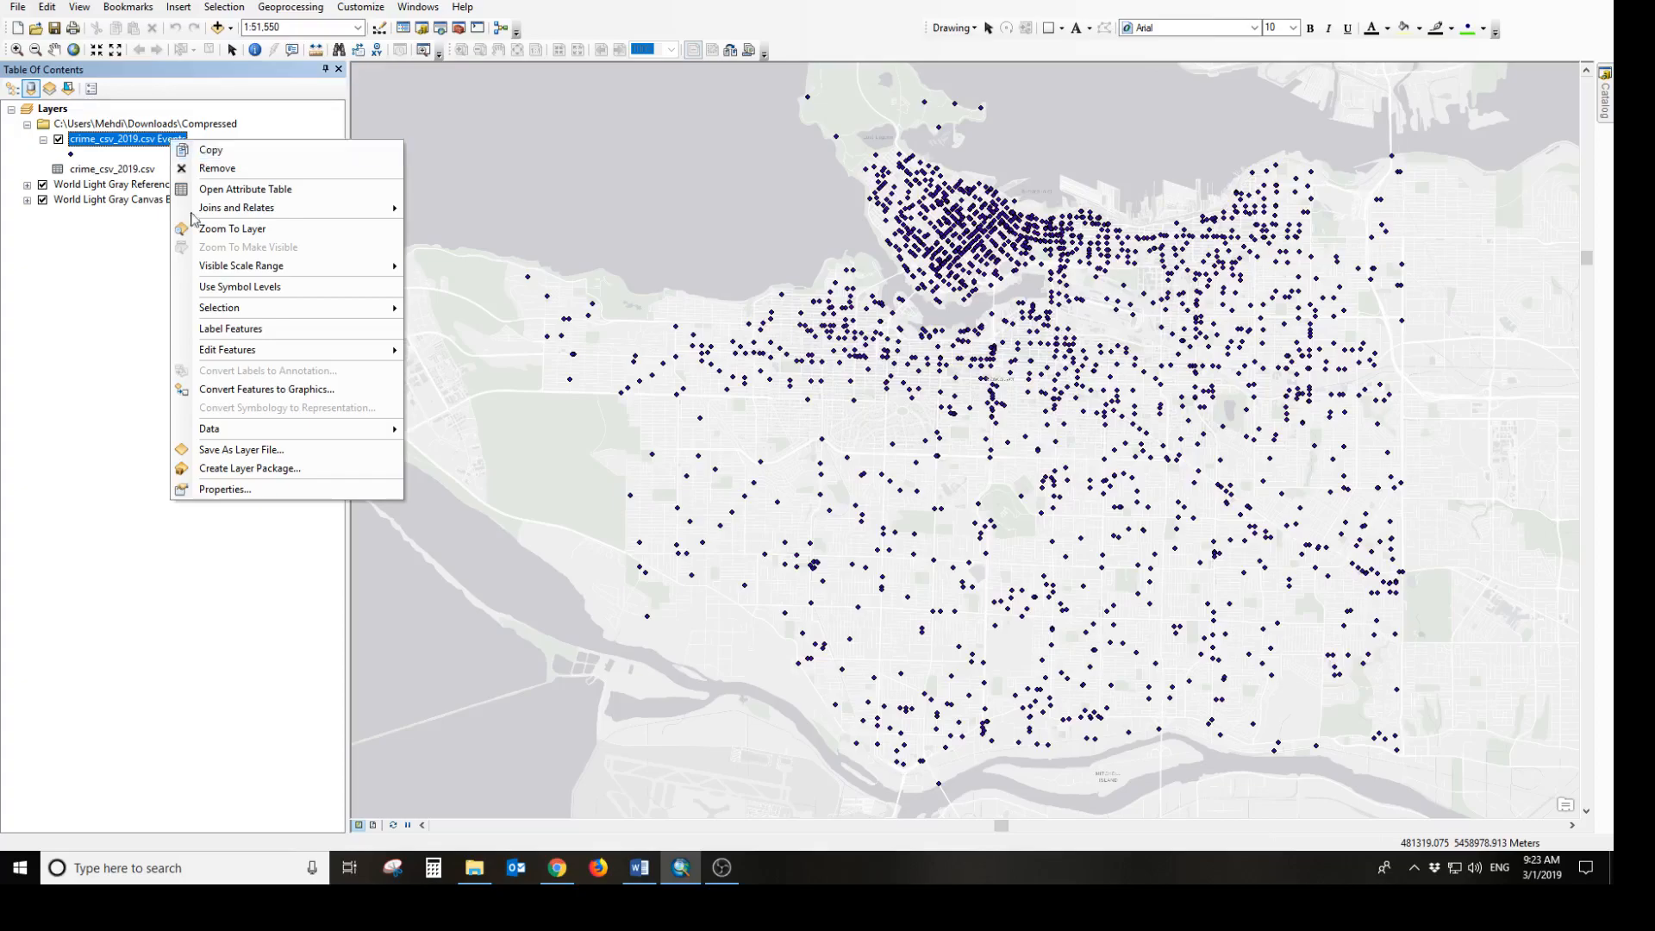
mouse_move(262, 427)
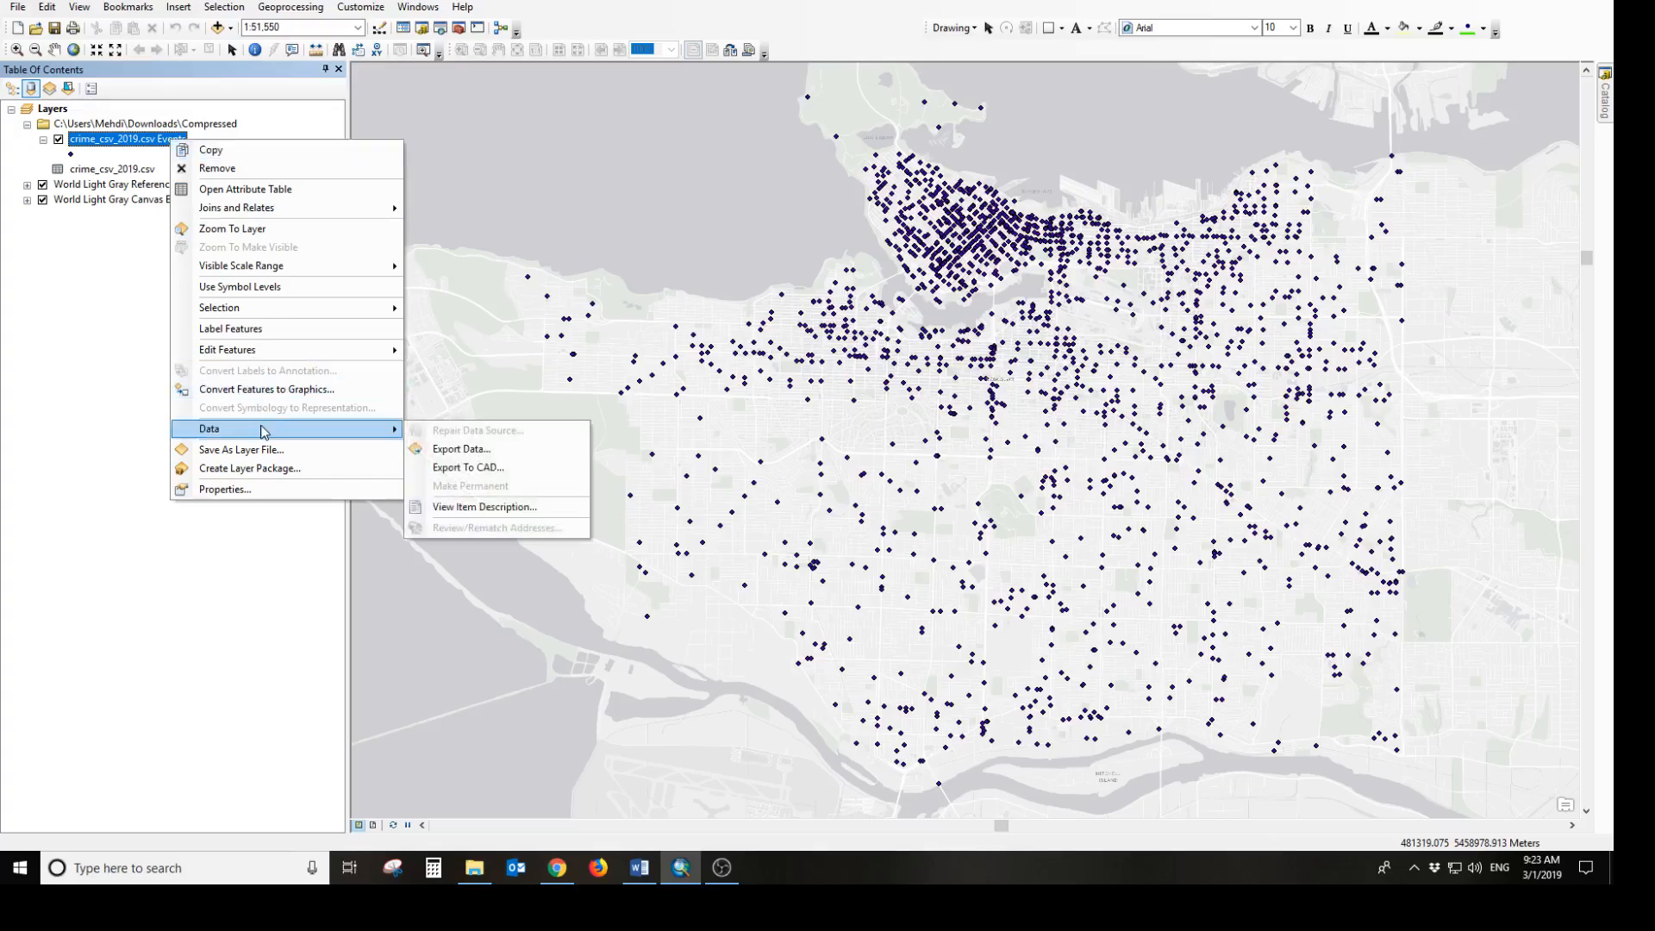
left_click(481, 448)
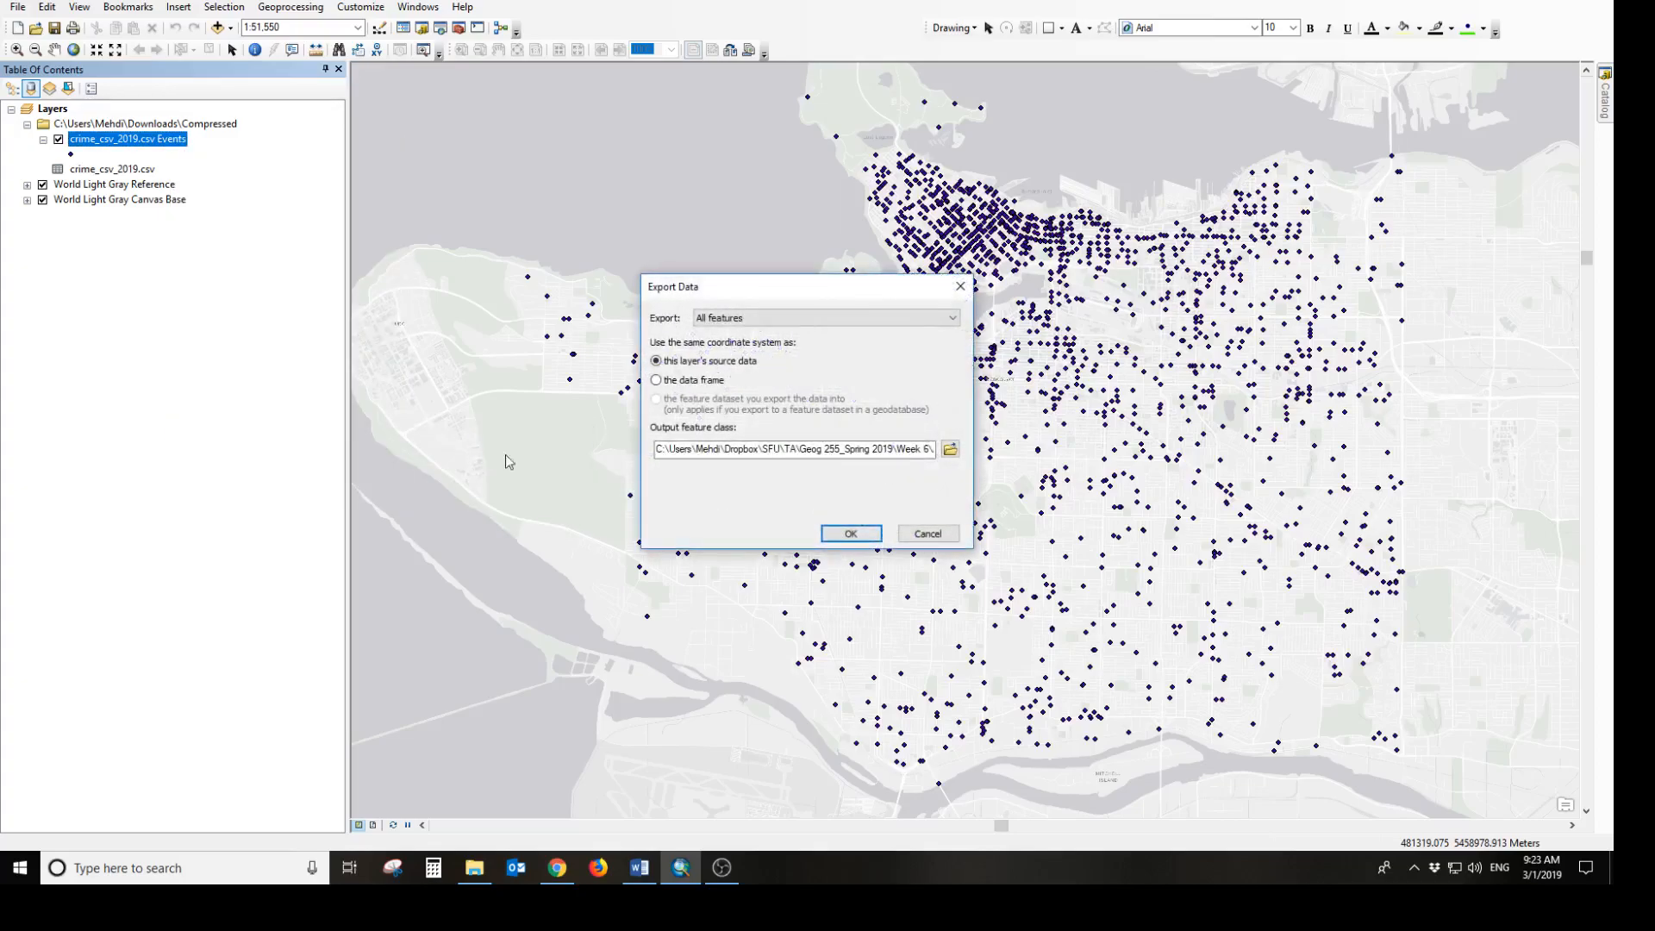
left_click(951, 450)
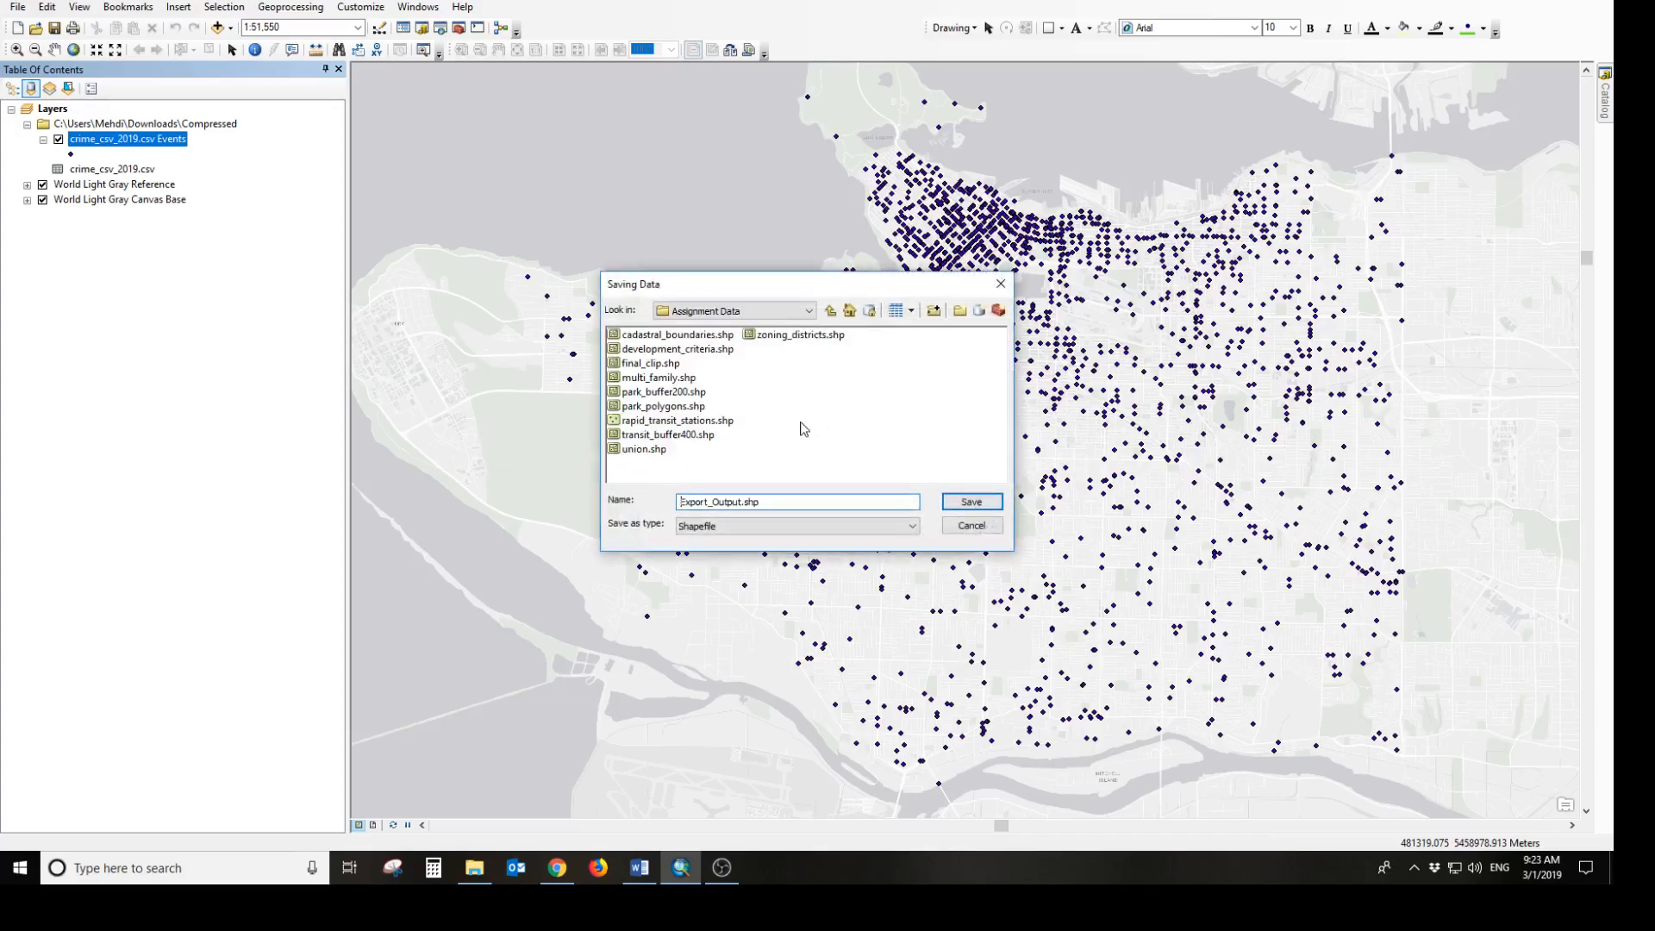
left_click(818, 313)
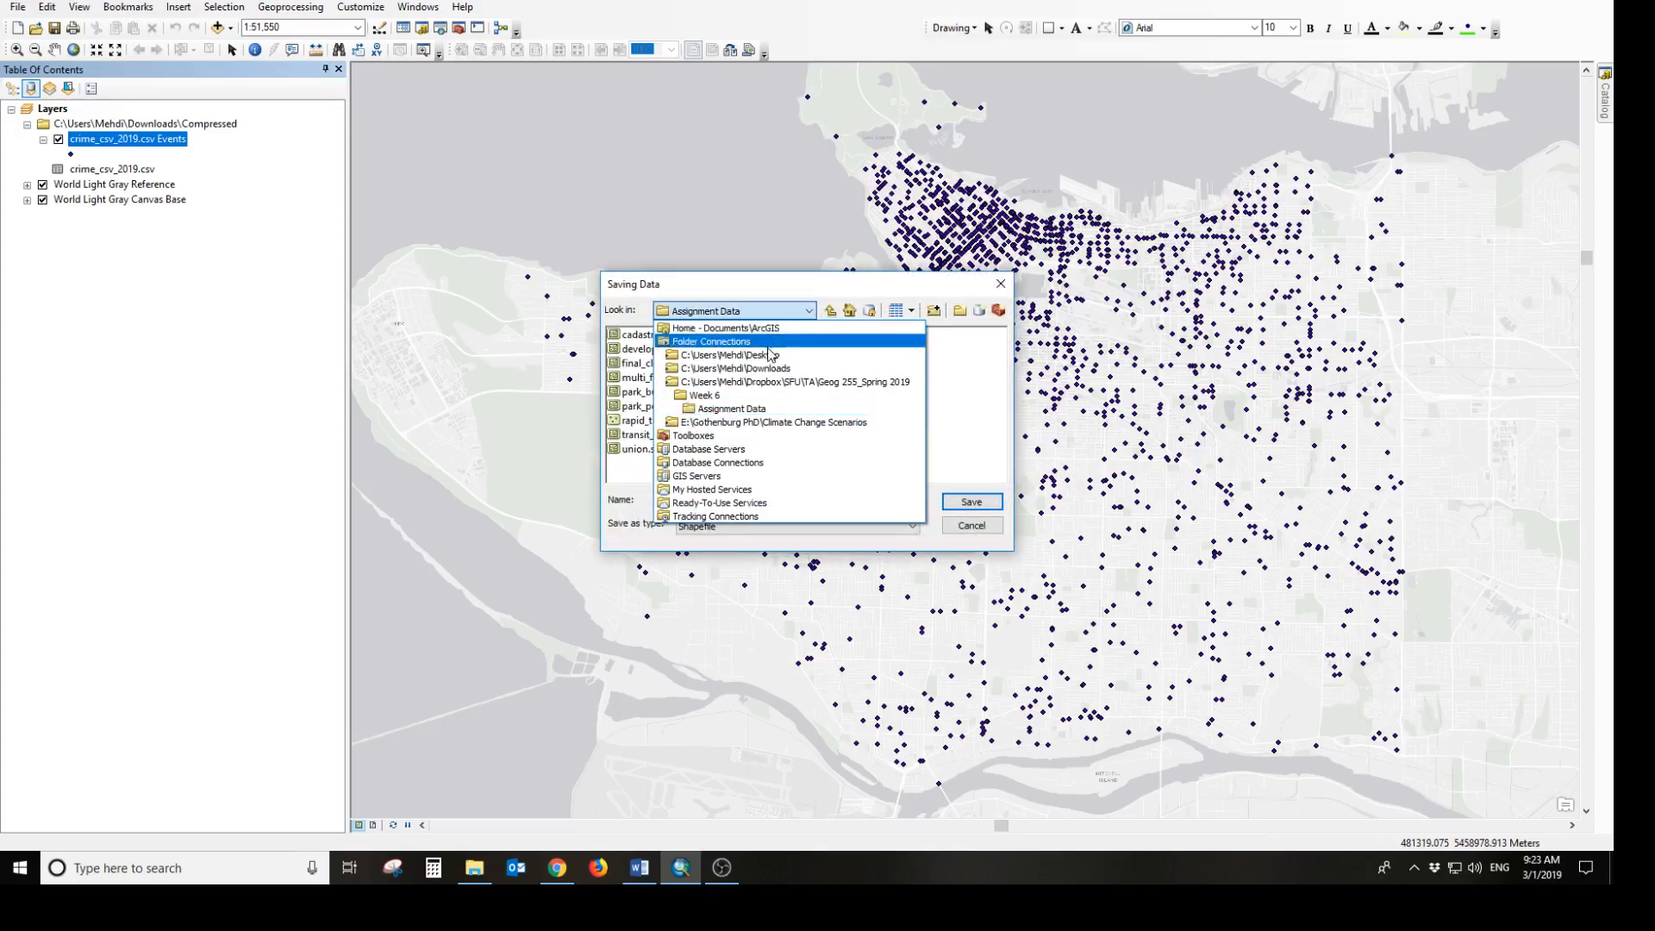
left_click(701, 369)
double_click(661, 351)
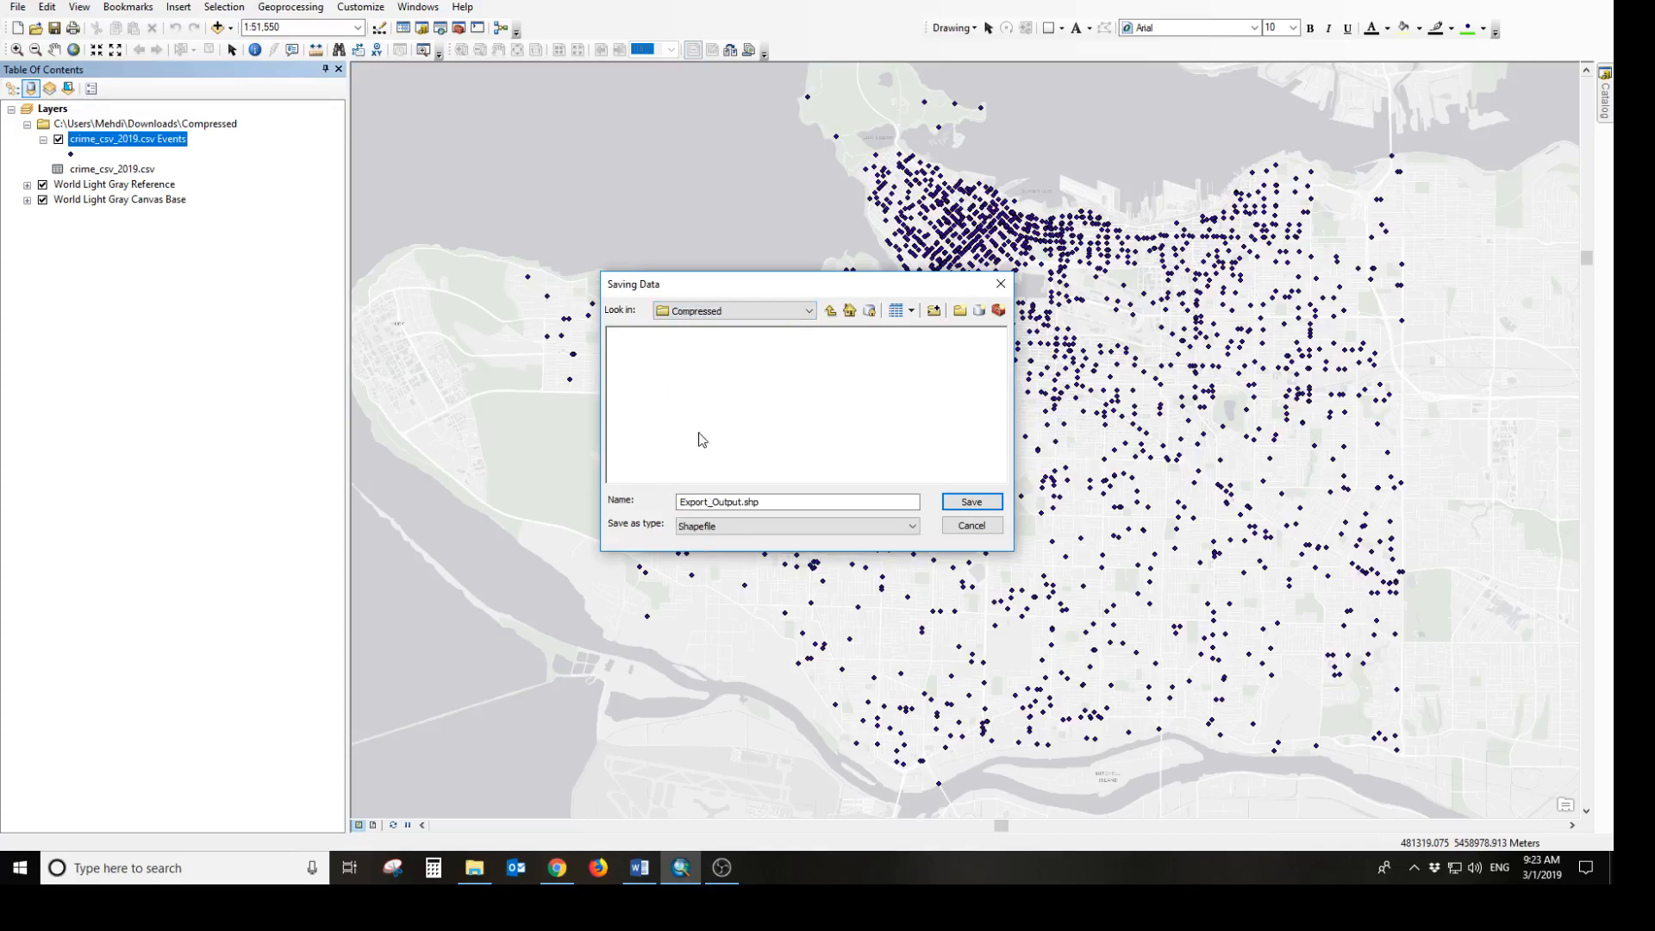
Keep Shapefile as the output type and save the export output name as Crime_2019
left_click(775, 529)
left_click(775, 539)
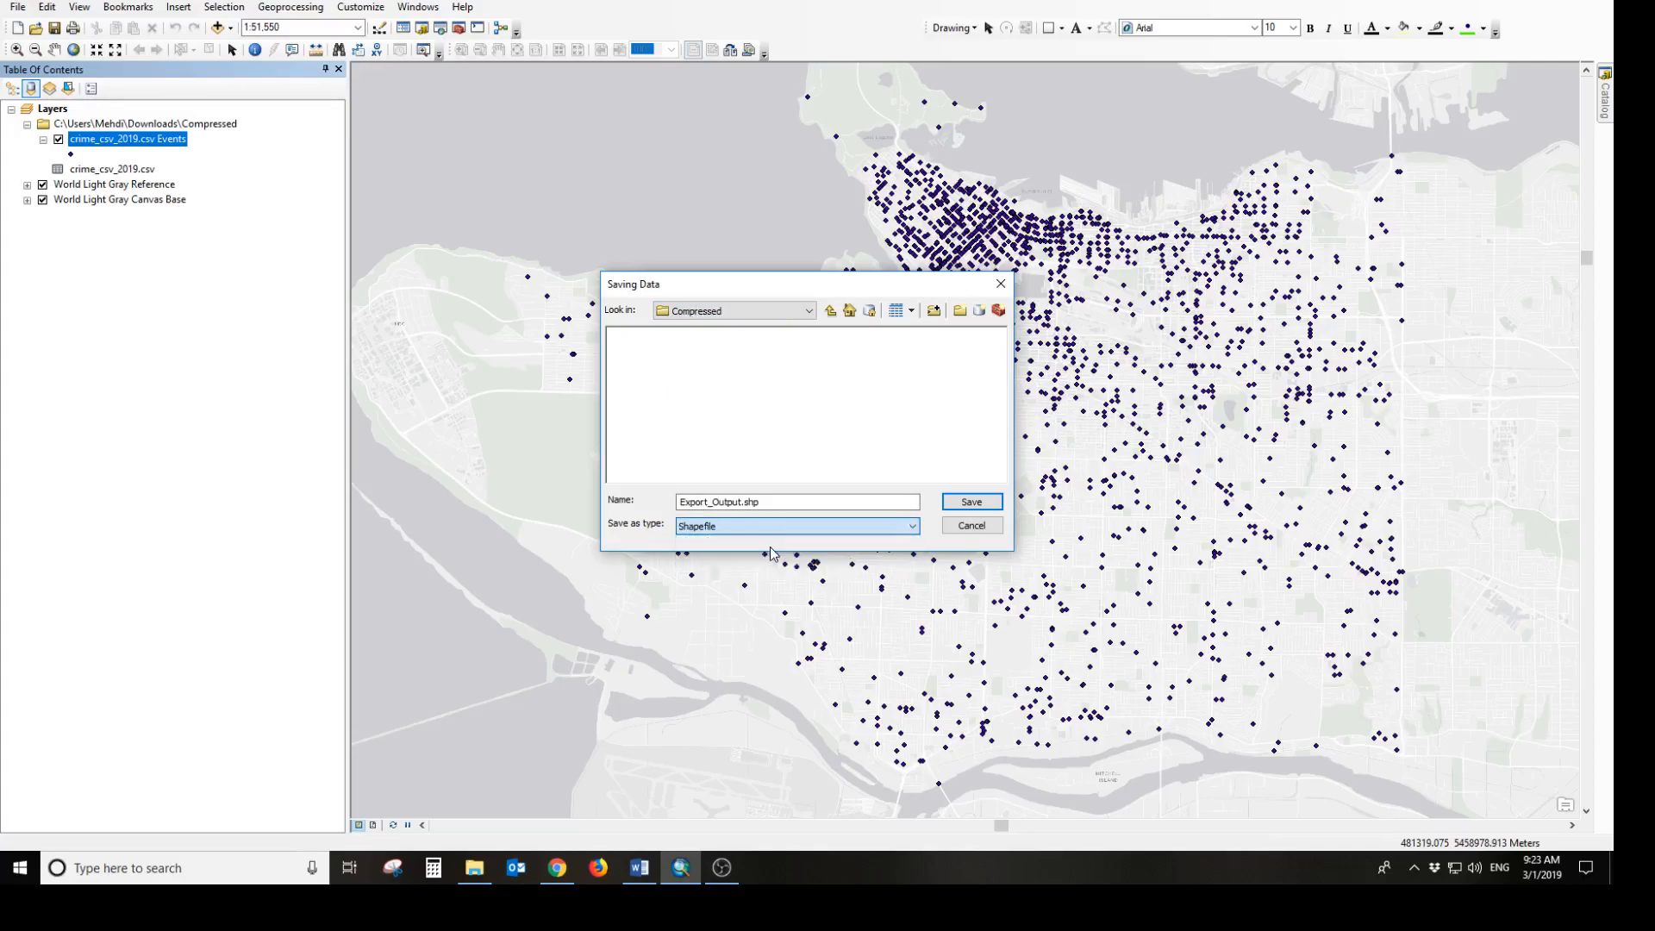
left_click(784, 503)
double_click(785, 503)
type("Crime_2019")
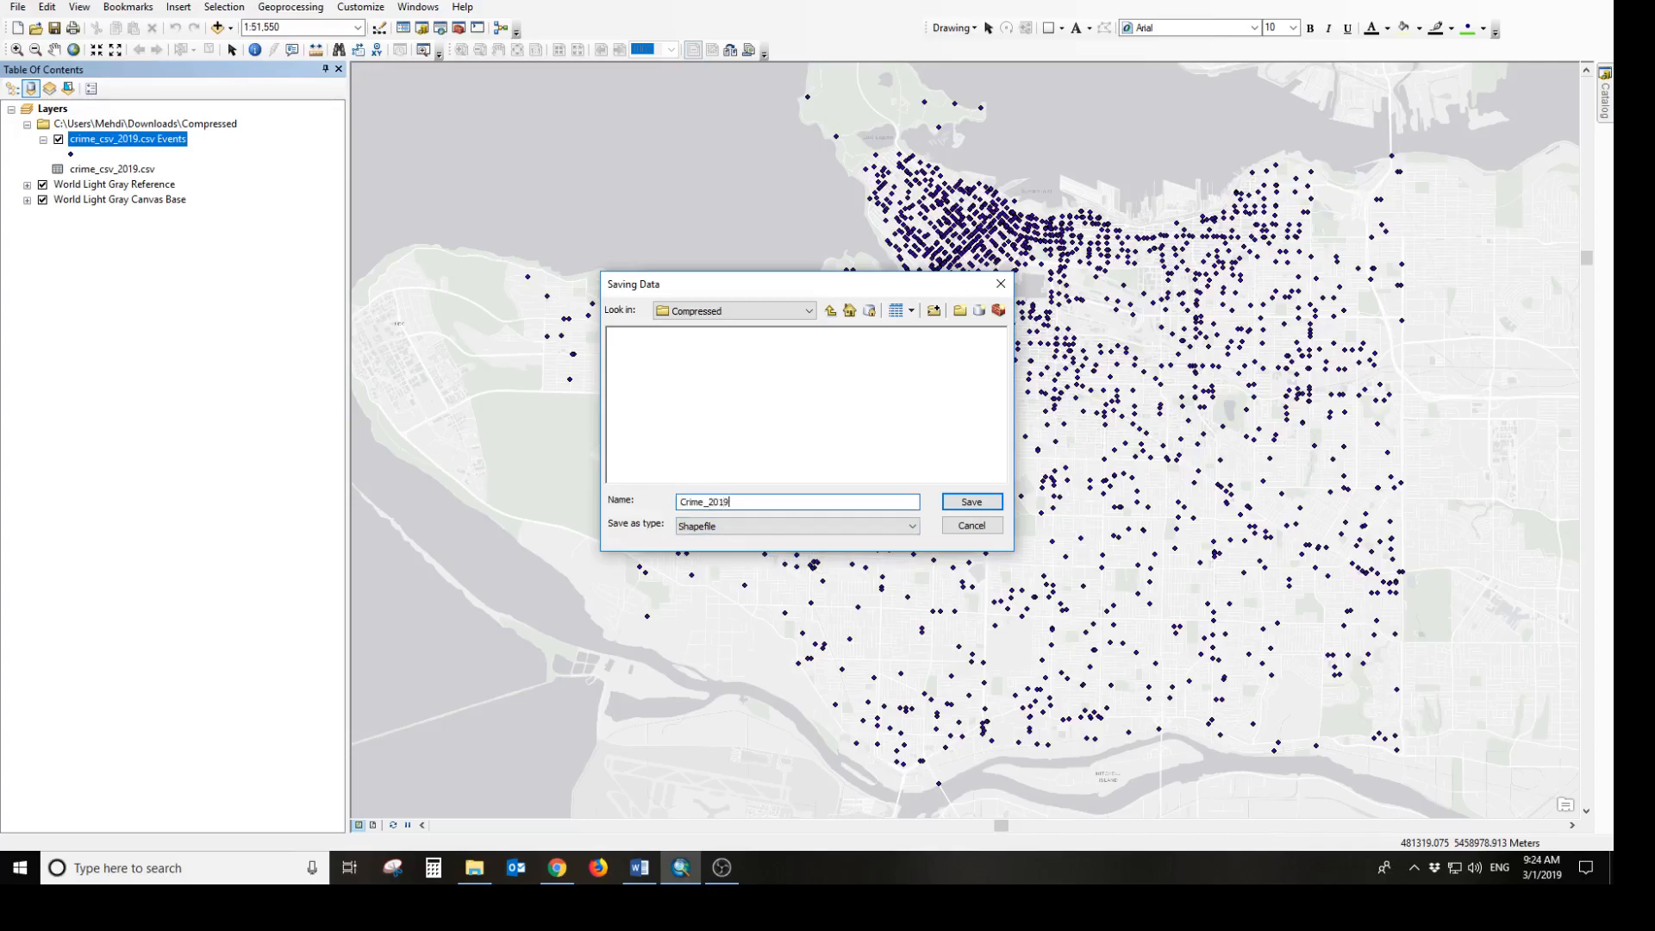
key("Return")
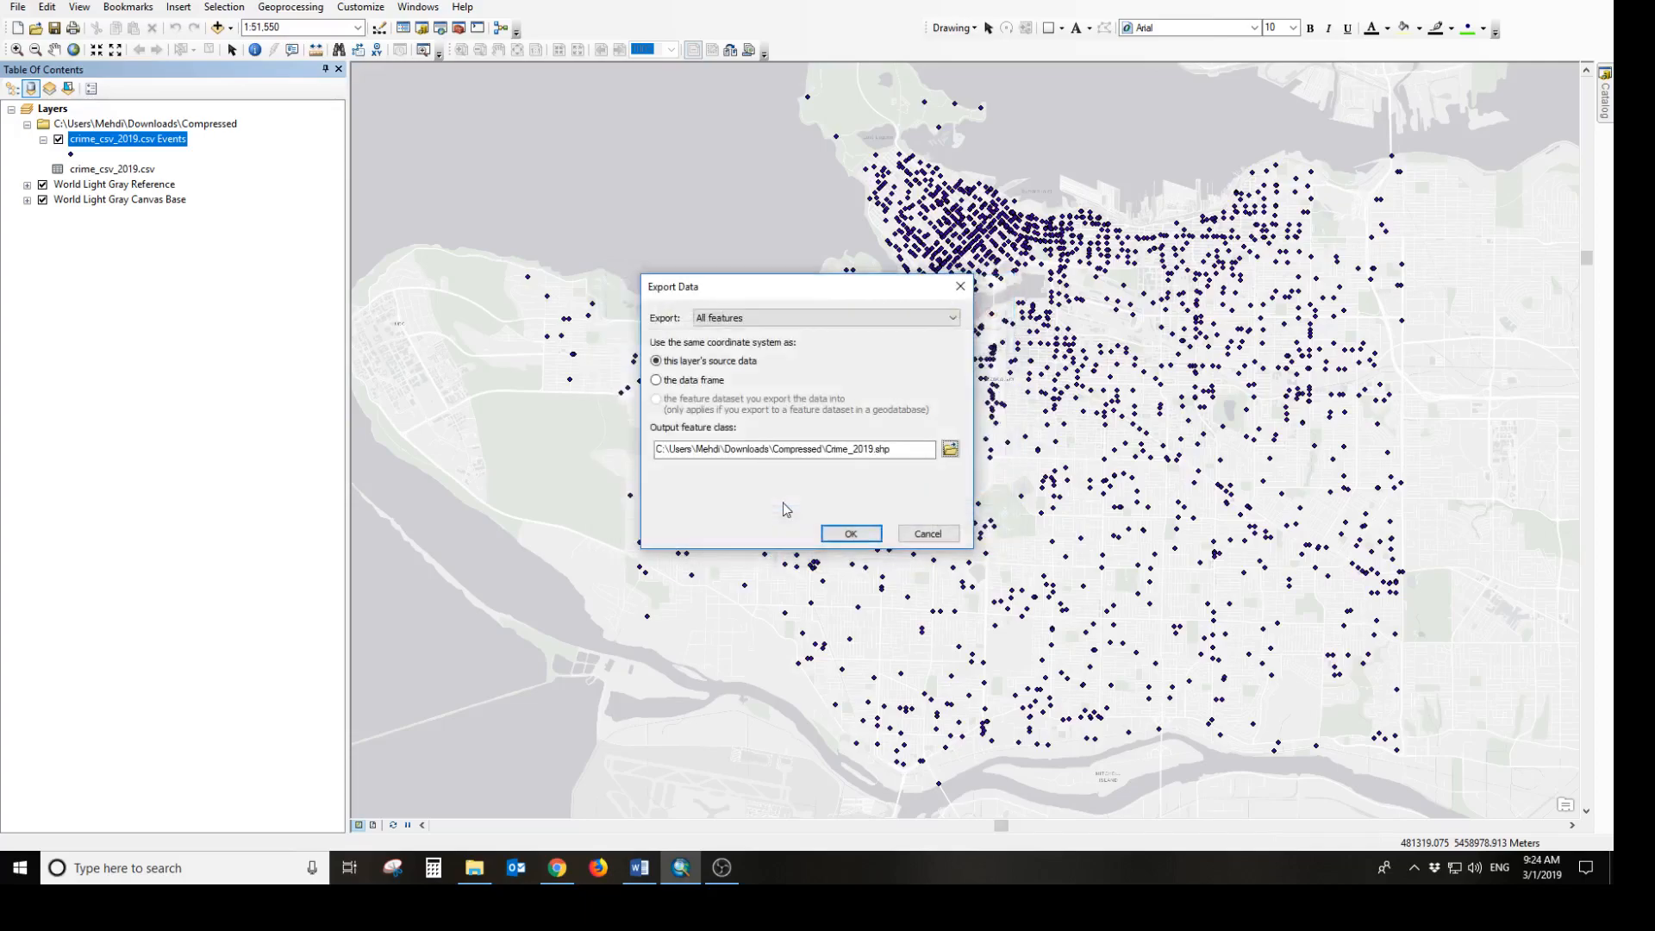
Rename the shapefile output to Crime_2019_V1, export the crime events, and add the exported data to the map as a layer
left_click(950, 449)
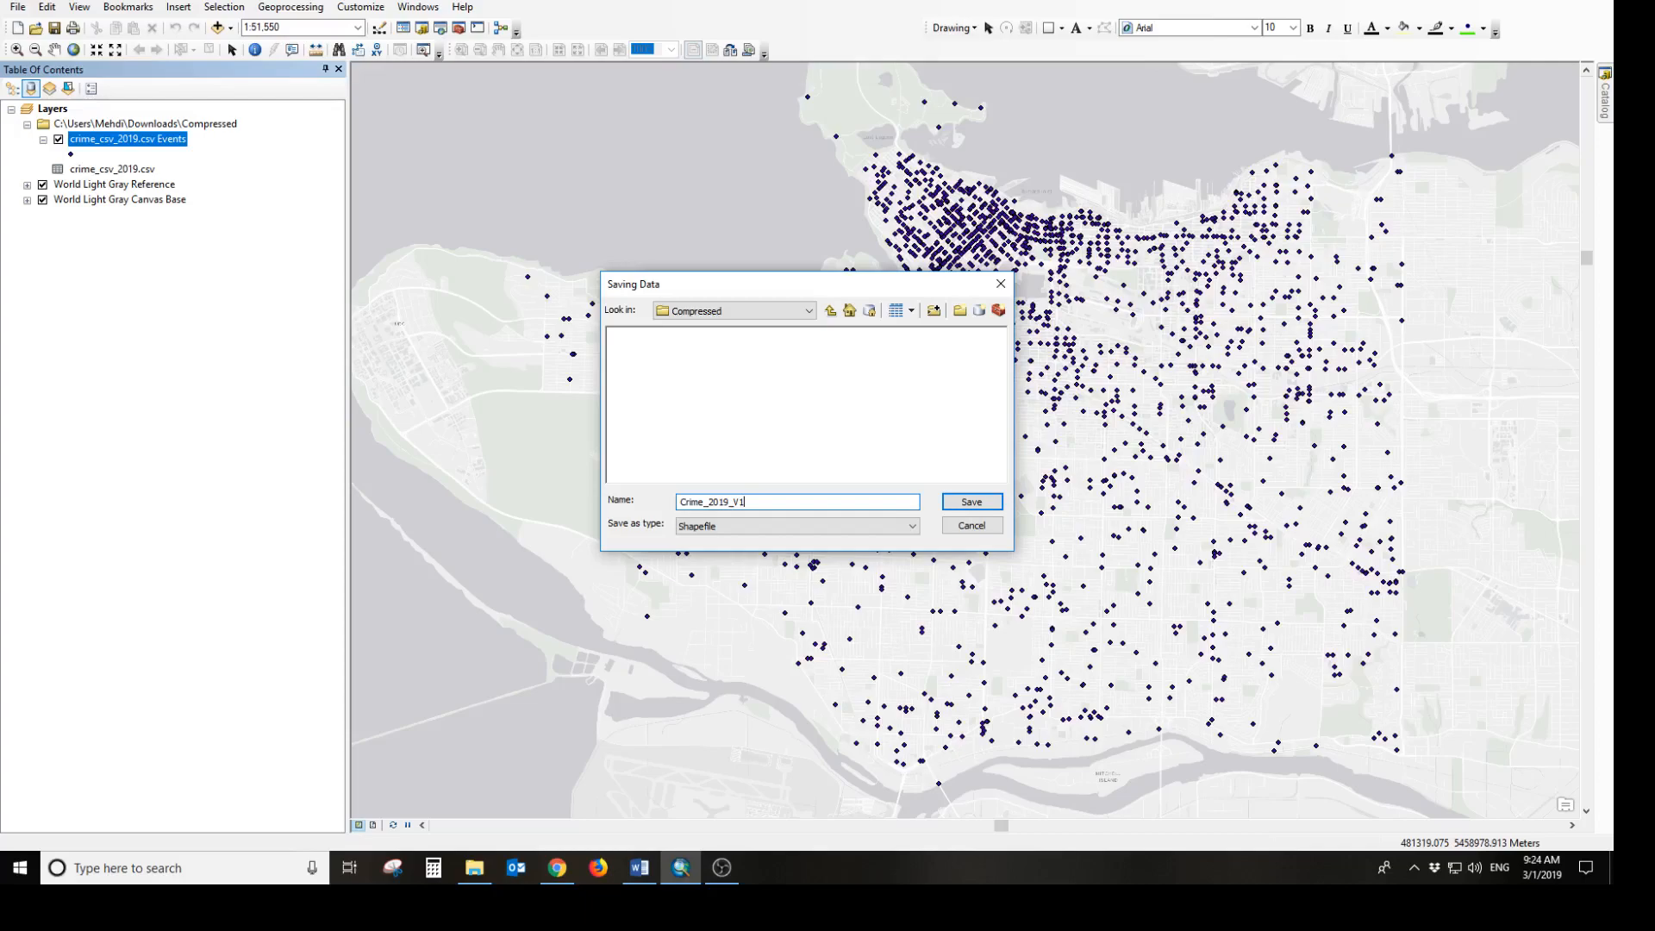
left_click(971, 501)
left_click(851, 534)
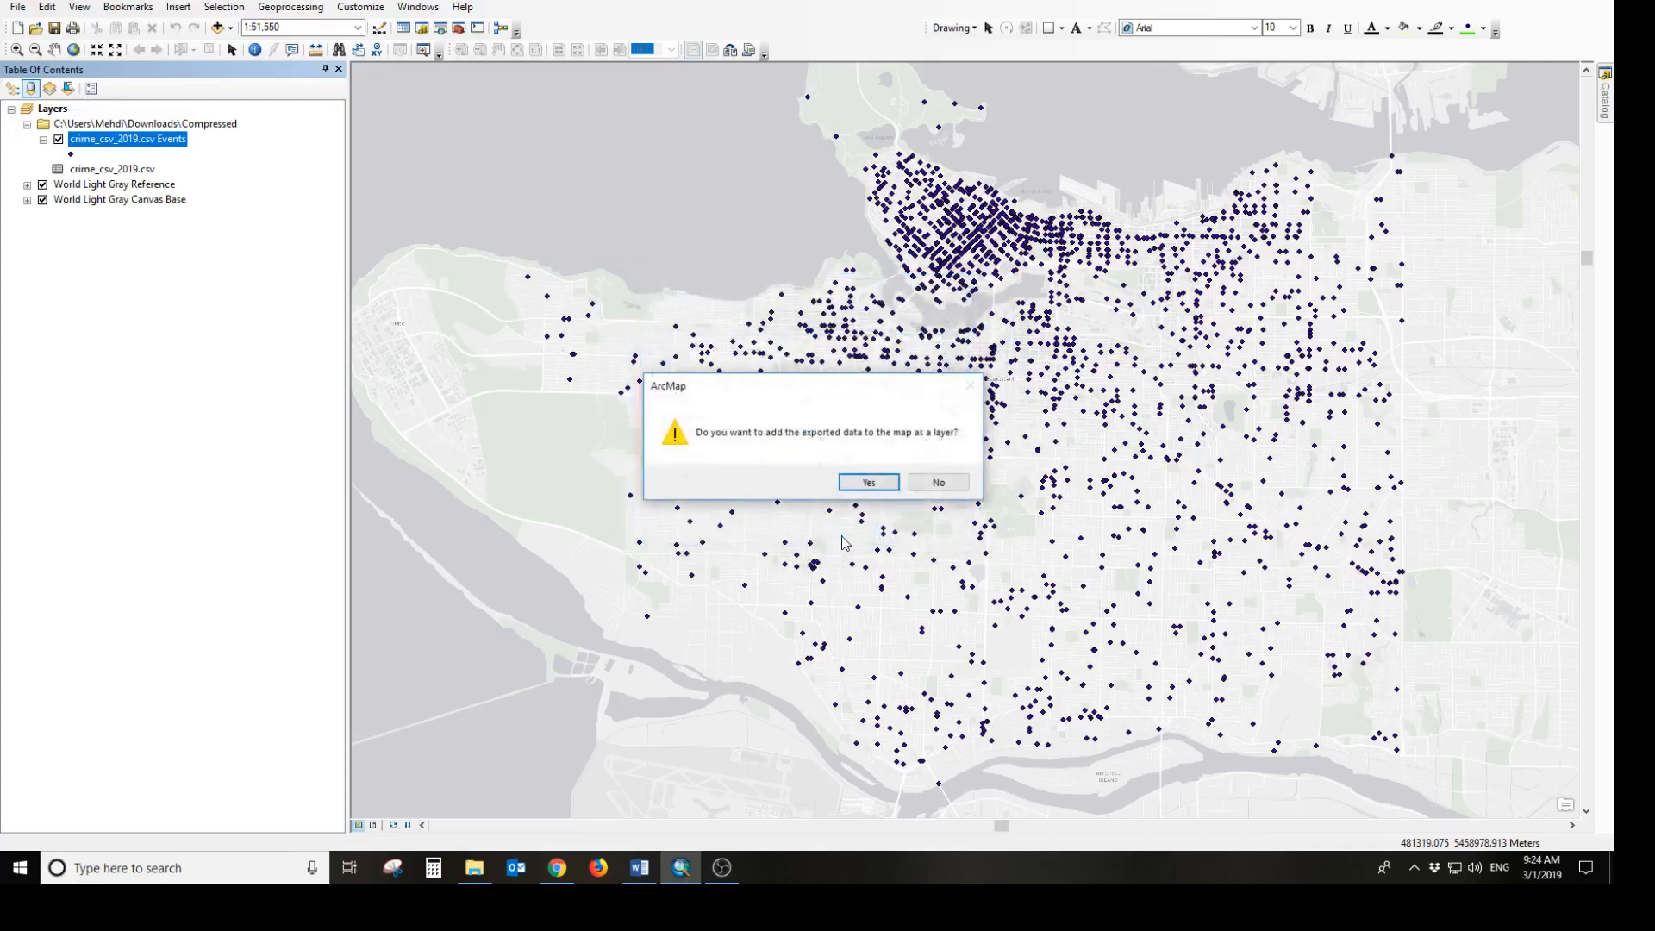
left_click(869, 482)
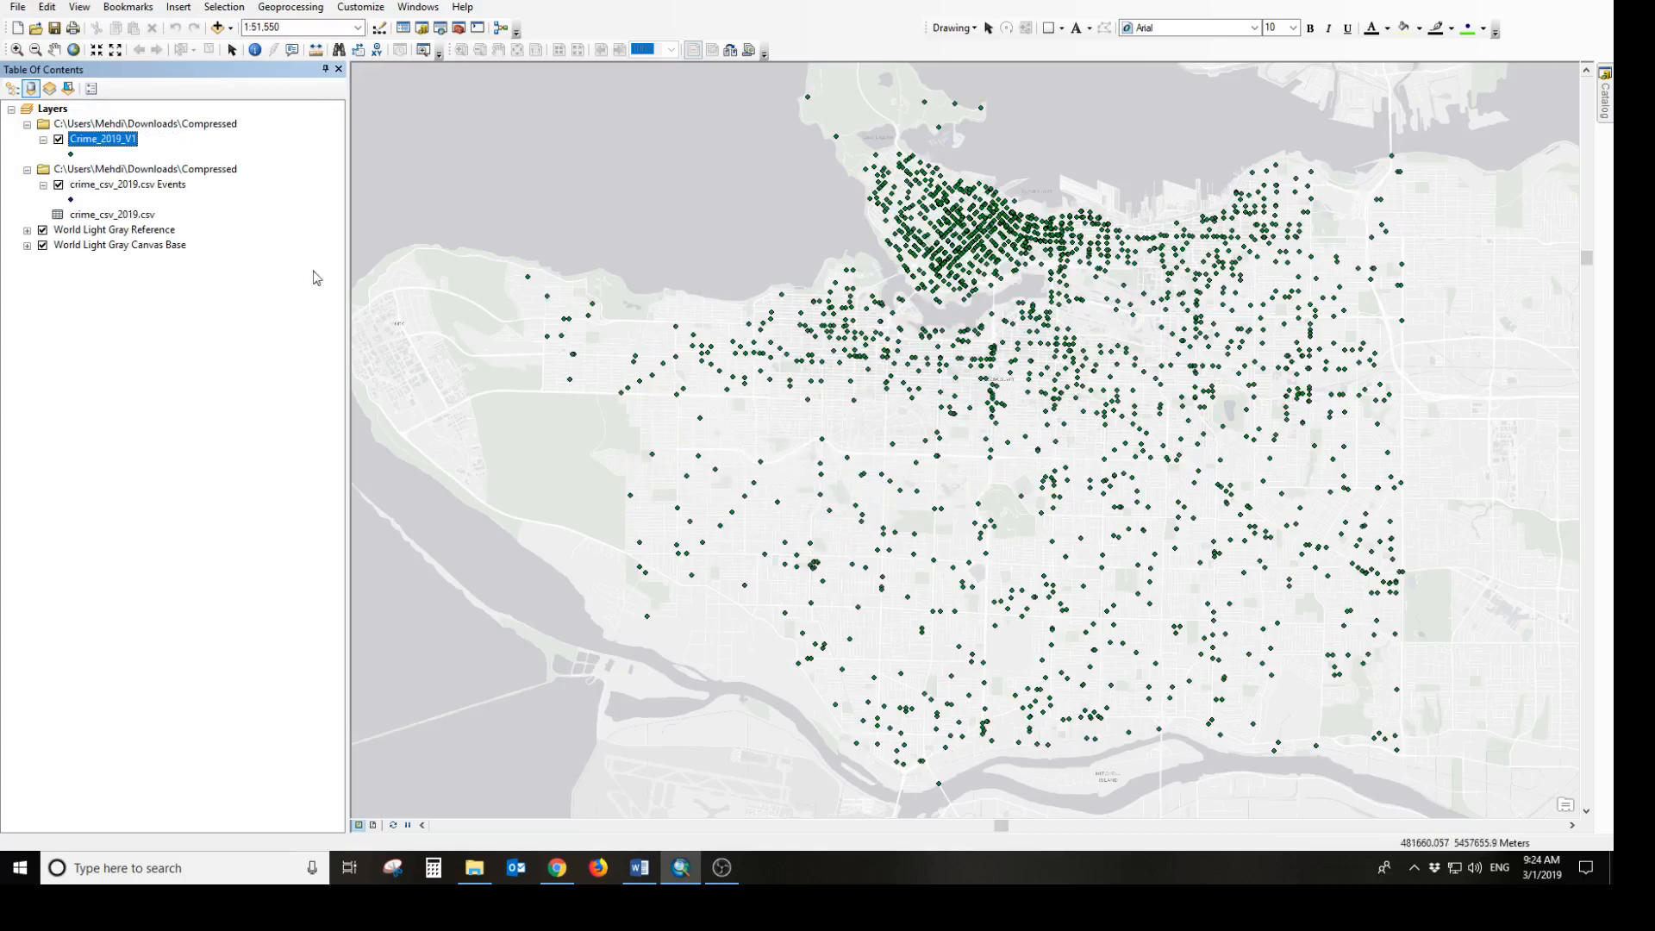
left_click(128, 155)
left_click(119, 142)
Create a new blank map document without saving the changes to the untitled map
left_click(18, 29)
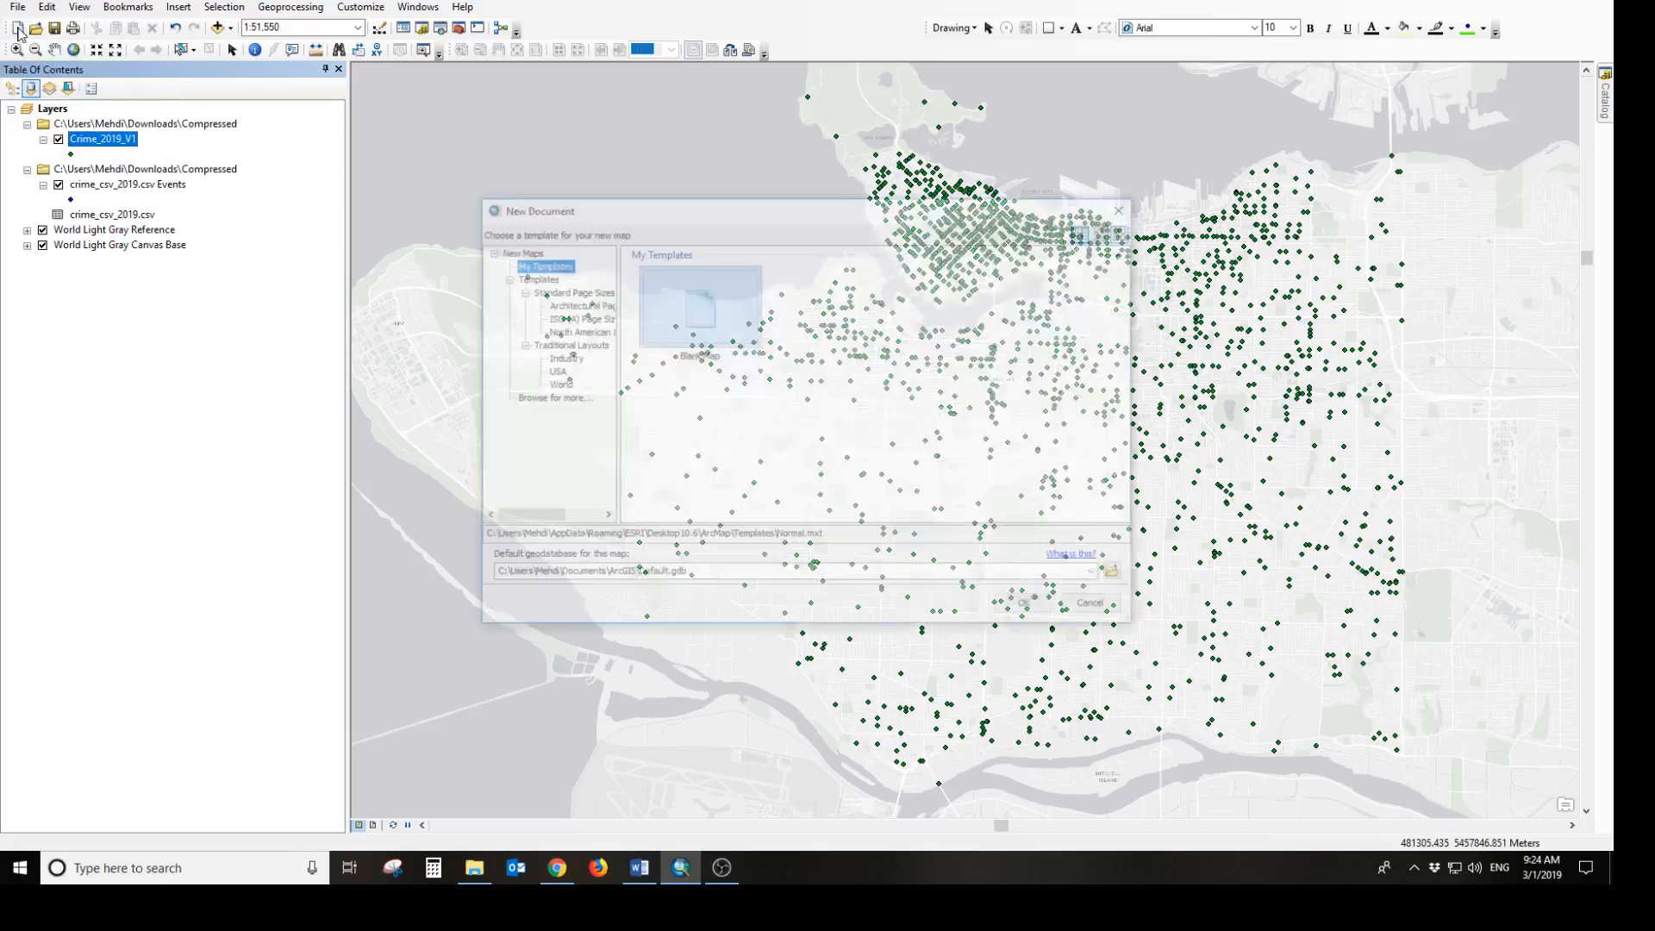
left_click(1029, 608)
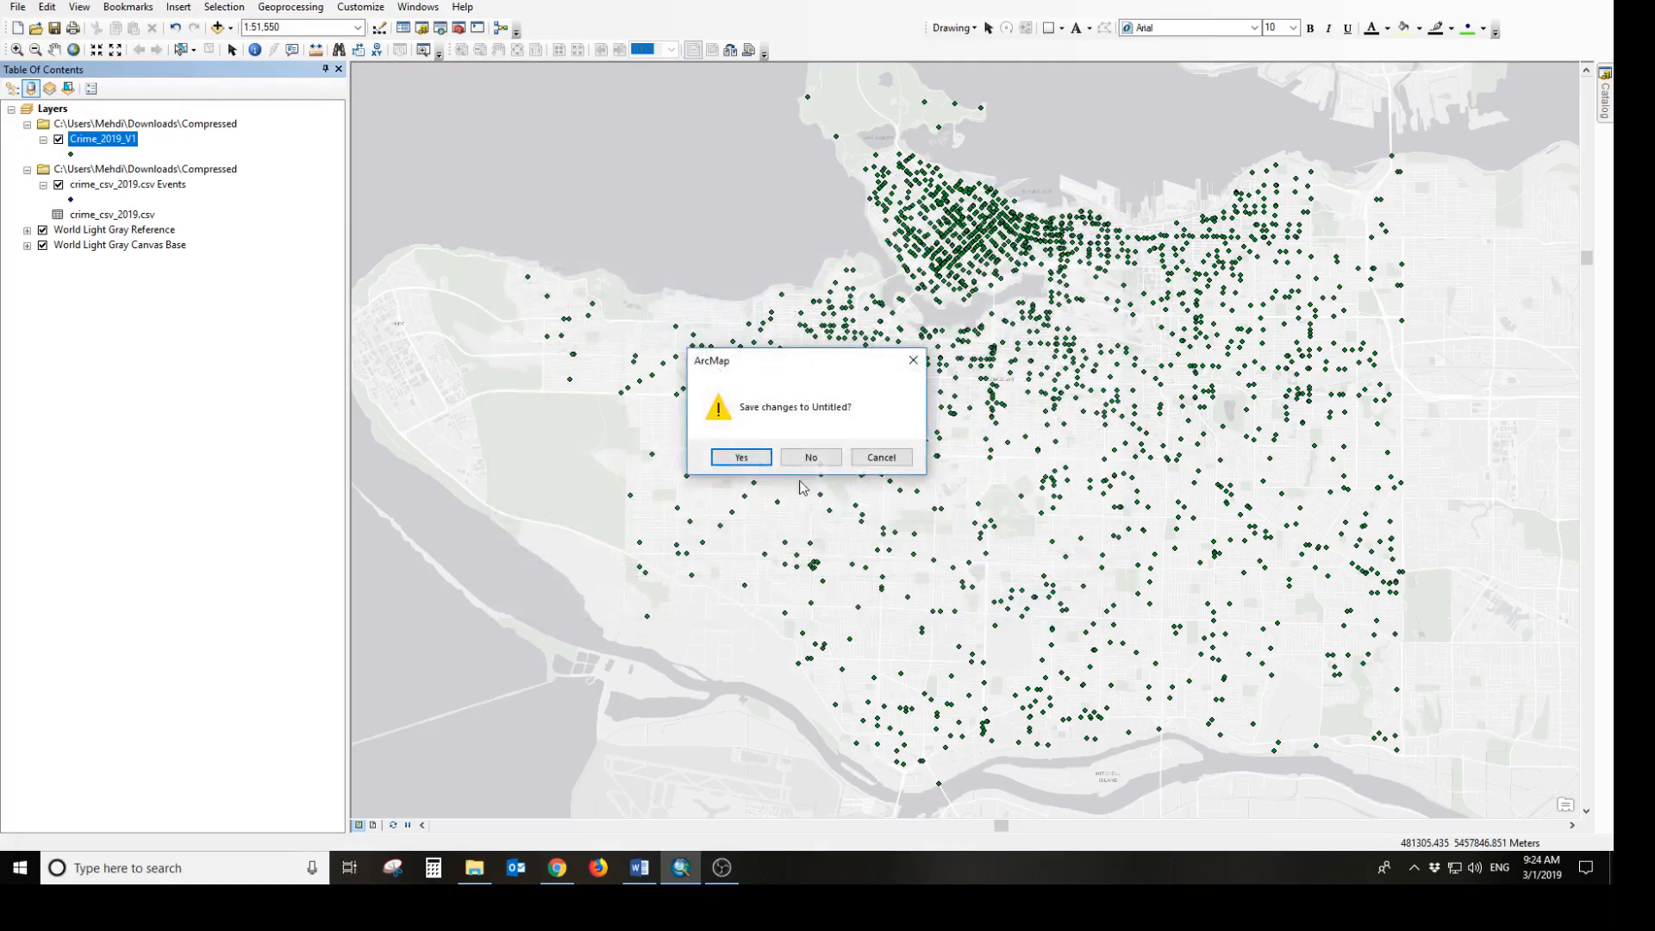
left_click(804, 466)
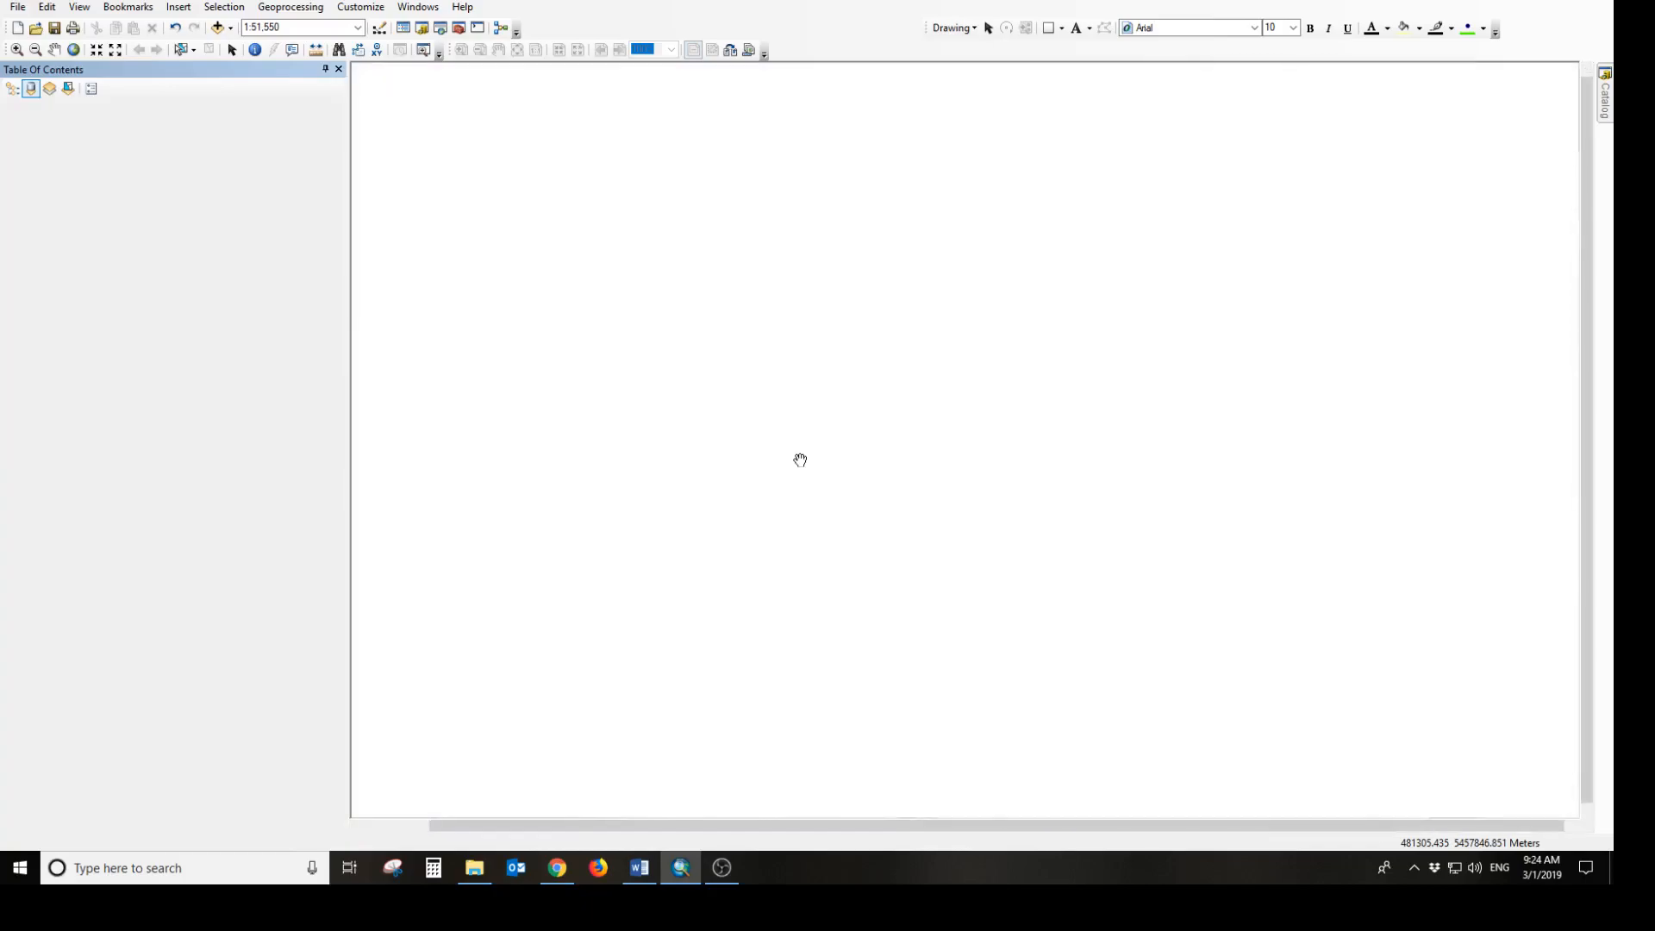
Add the crime_csv_2019.csv table from the Compressed folder to the empty map
left_click(219, 28)
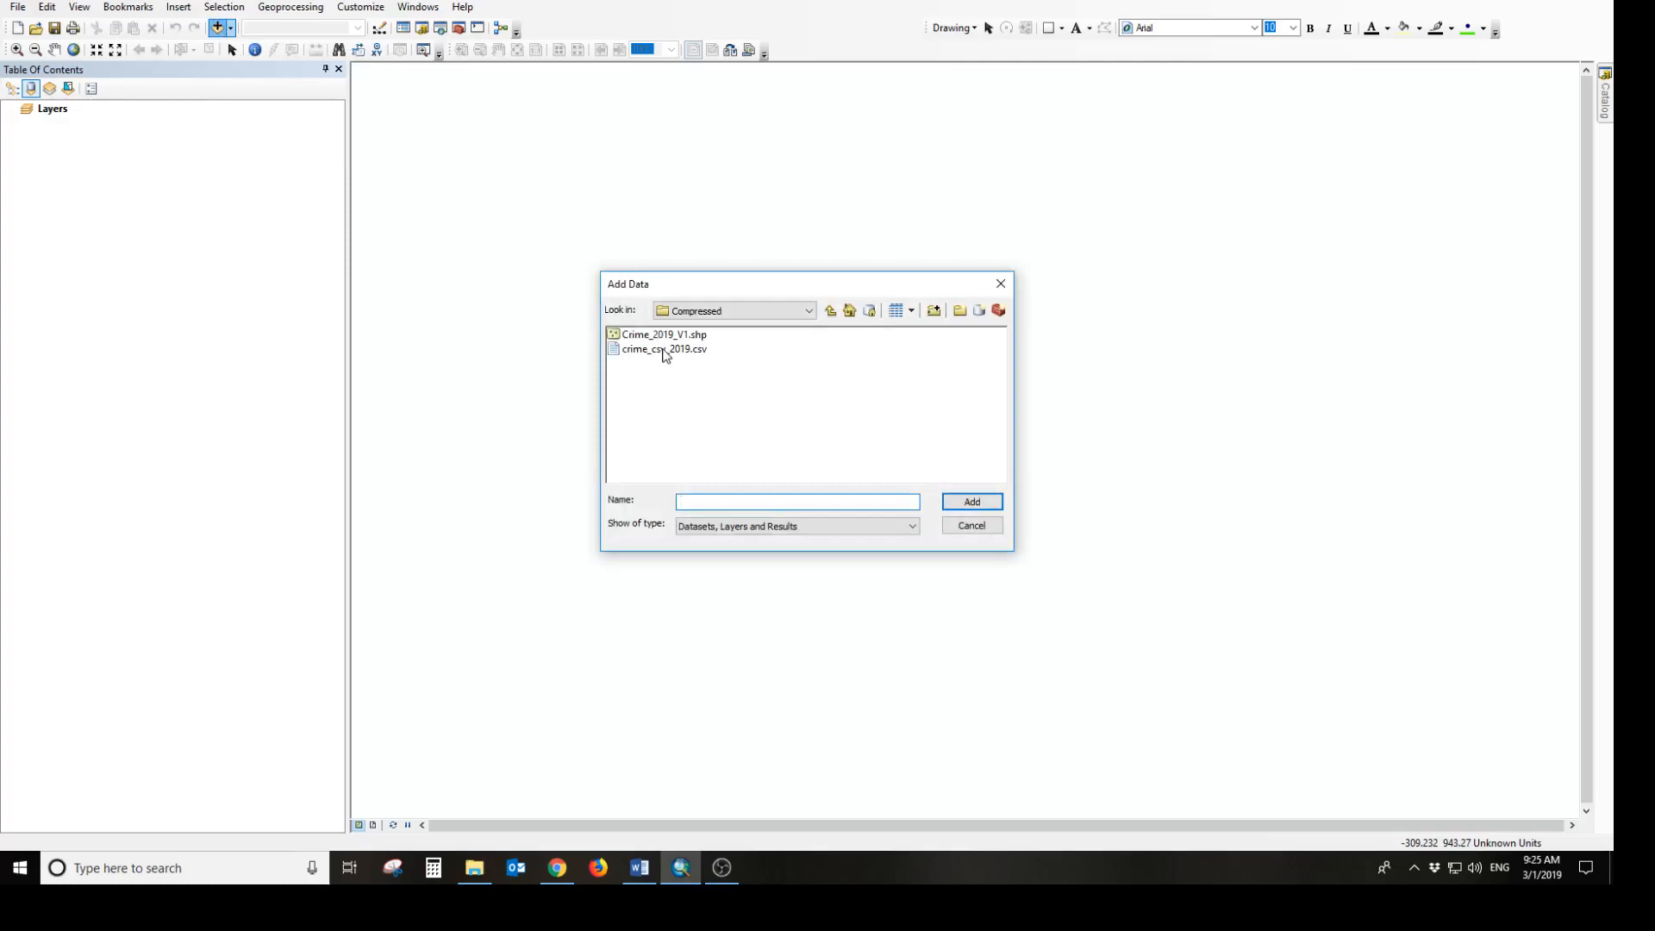
left_click(664, 350)
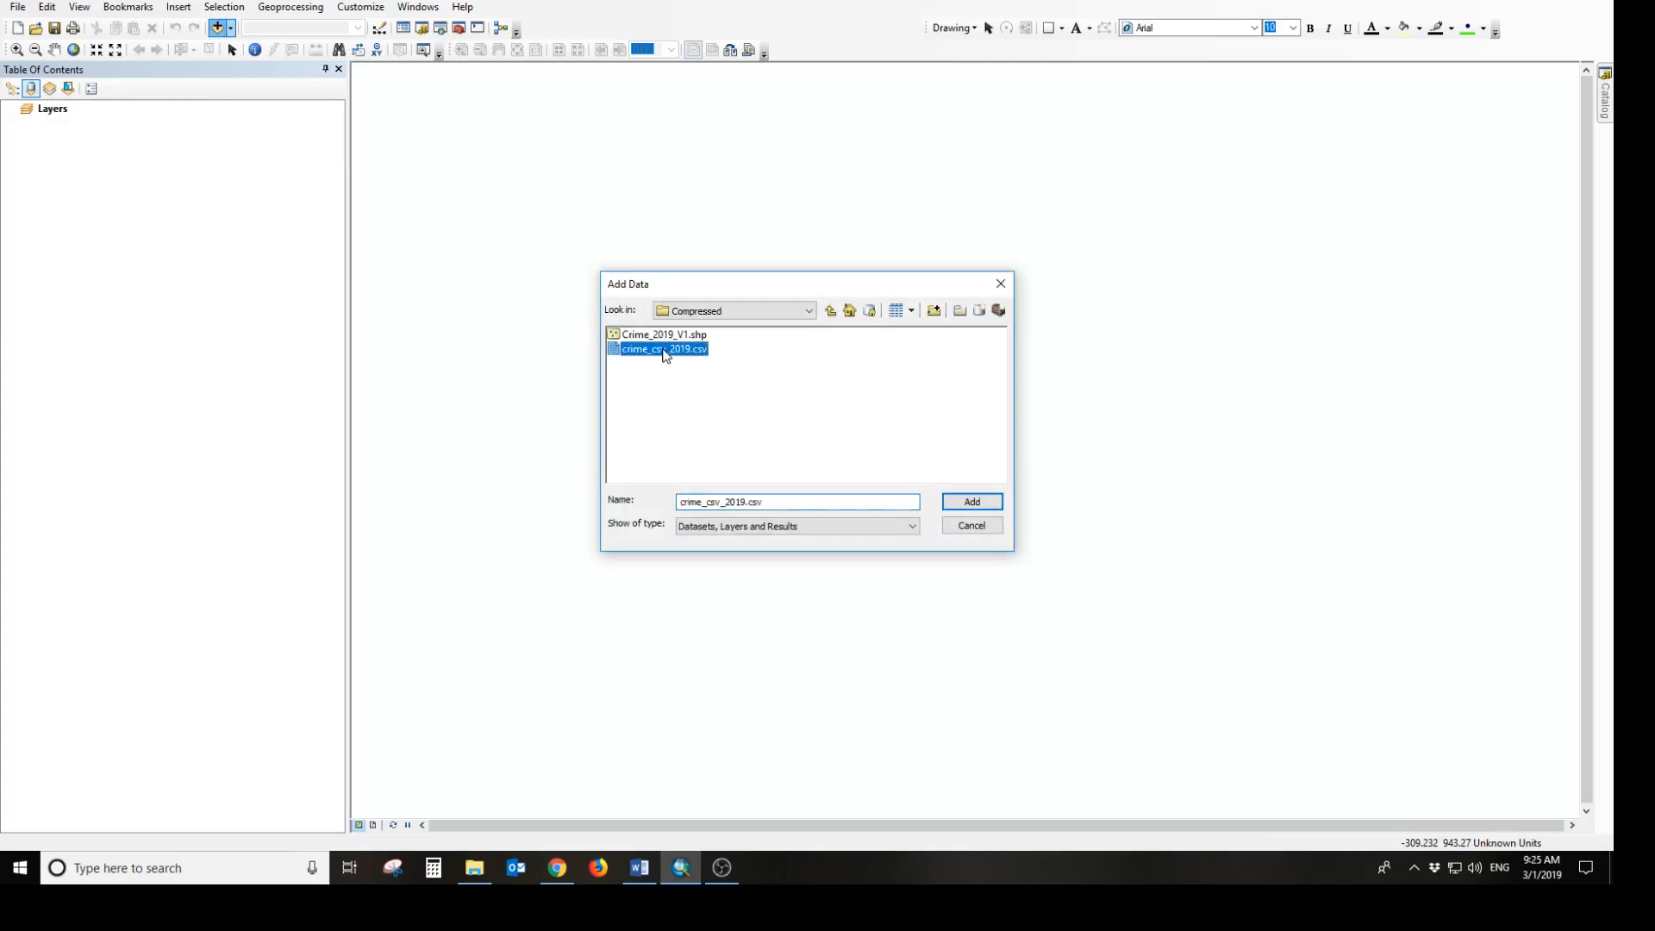
left_click(972, 503)
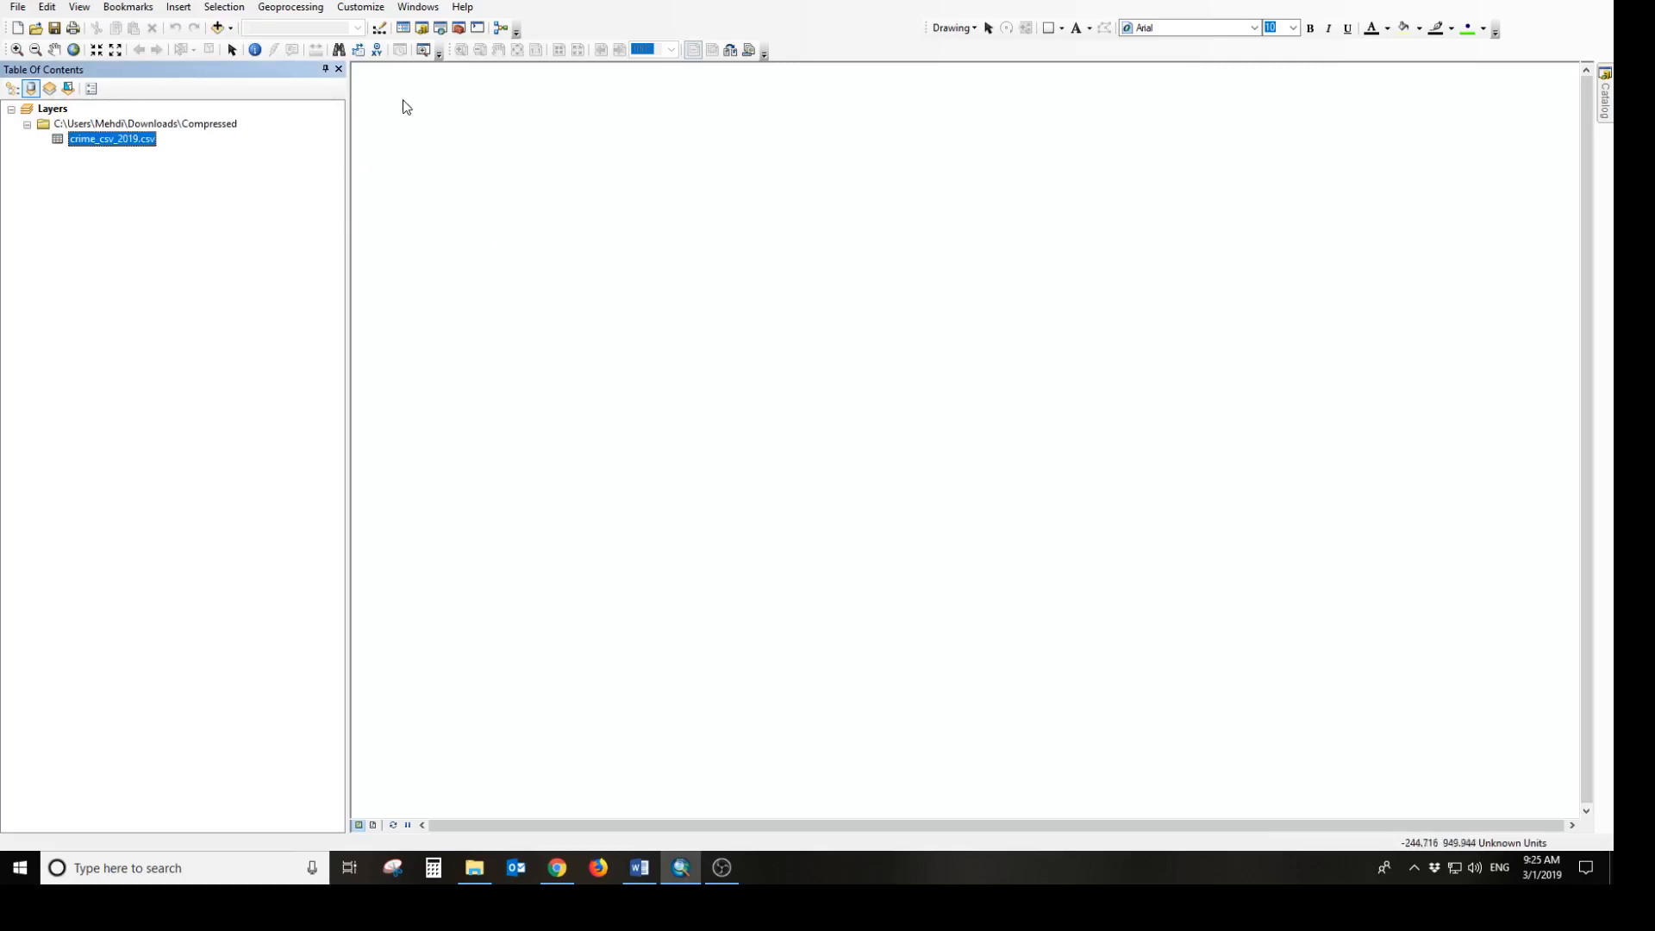
Open the Make XY Event Layer tool from the search results and choose crime_csv_2019.csv as the XY table
left_click(440, 30)
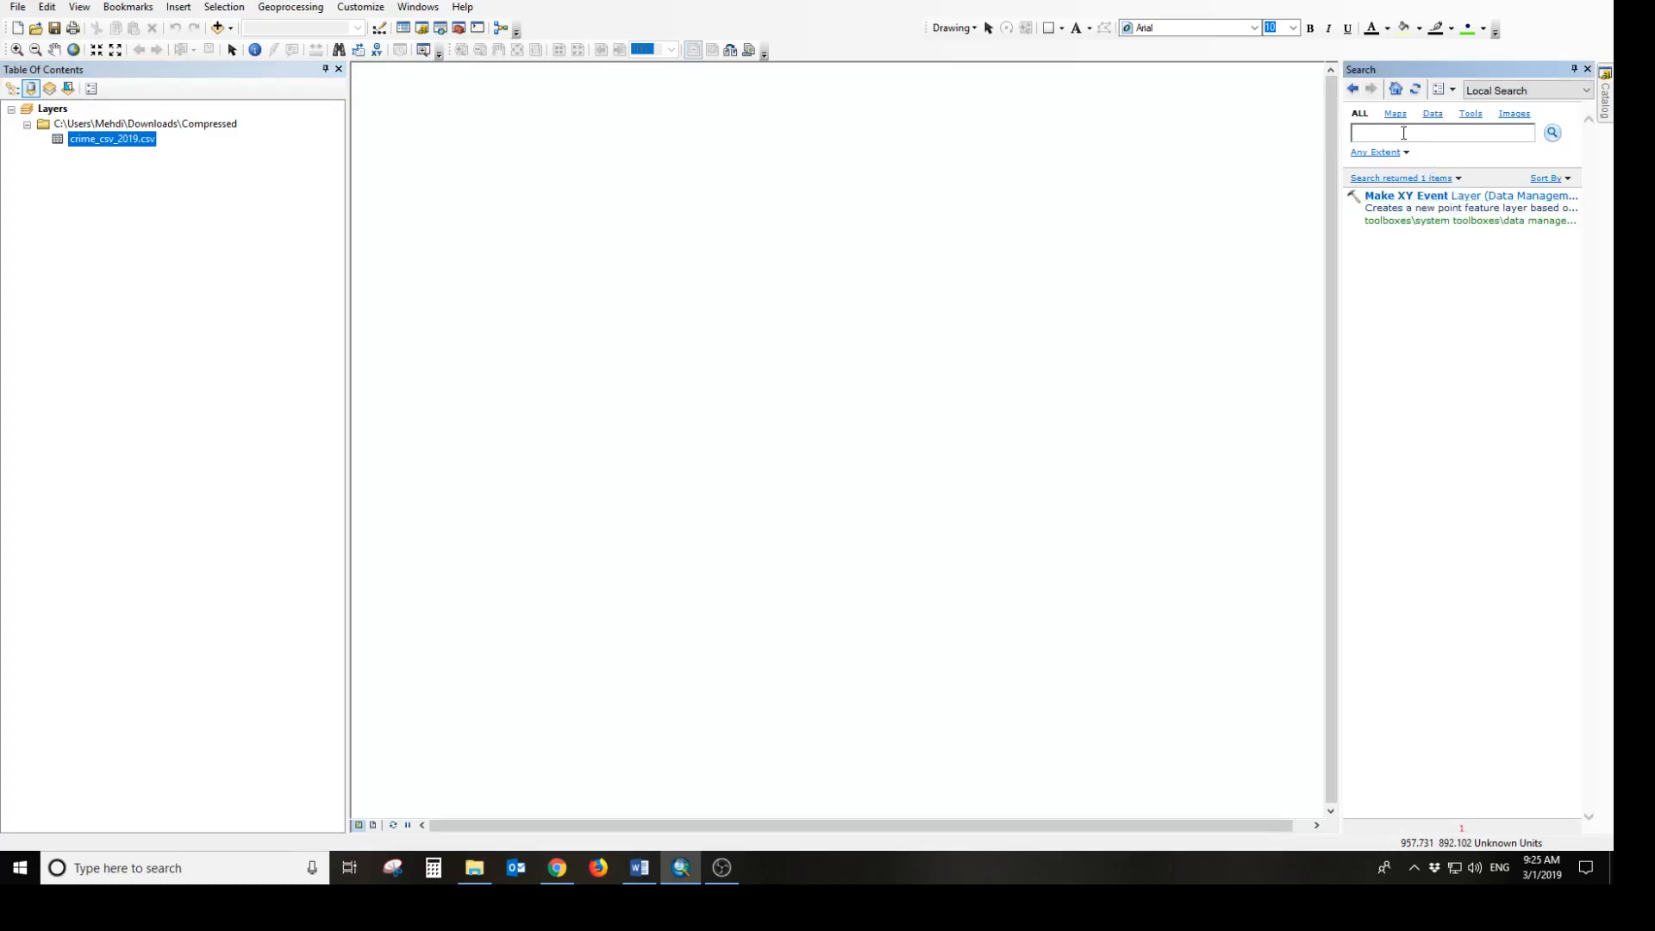
left_click(1448, 203)
left_click_drag(565, 138, 634, 108)
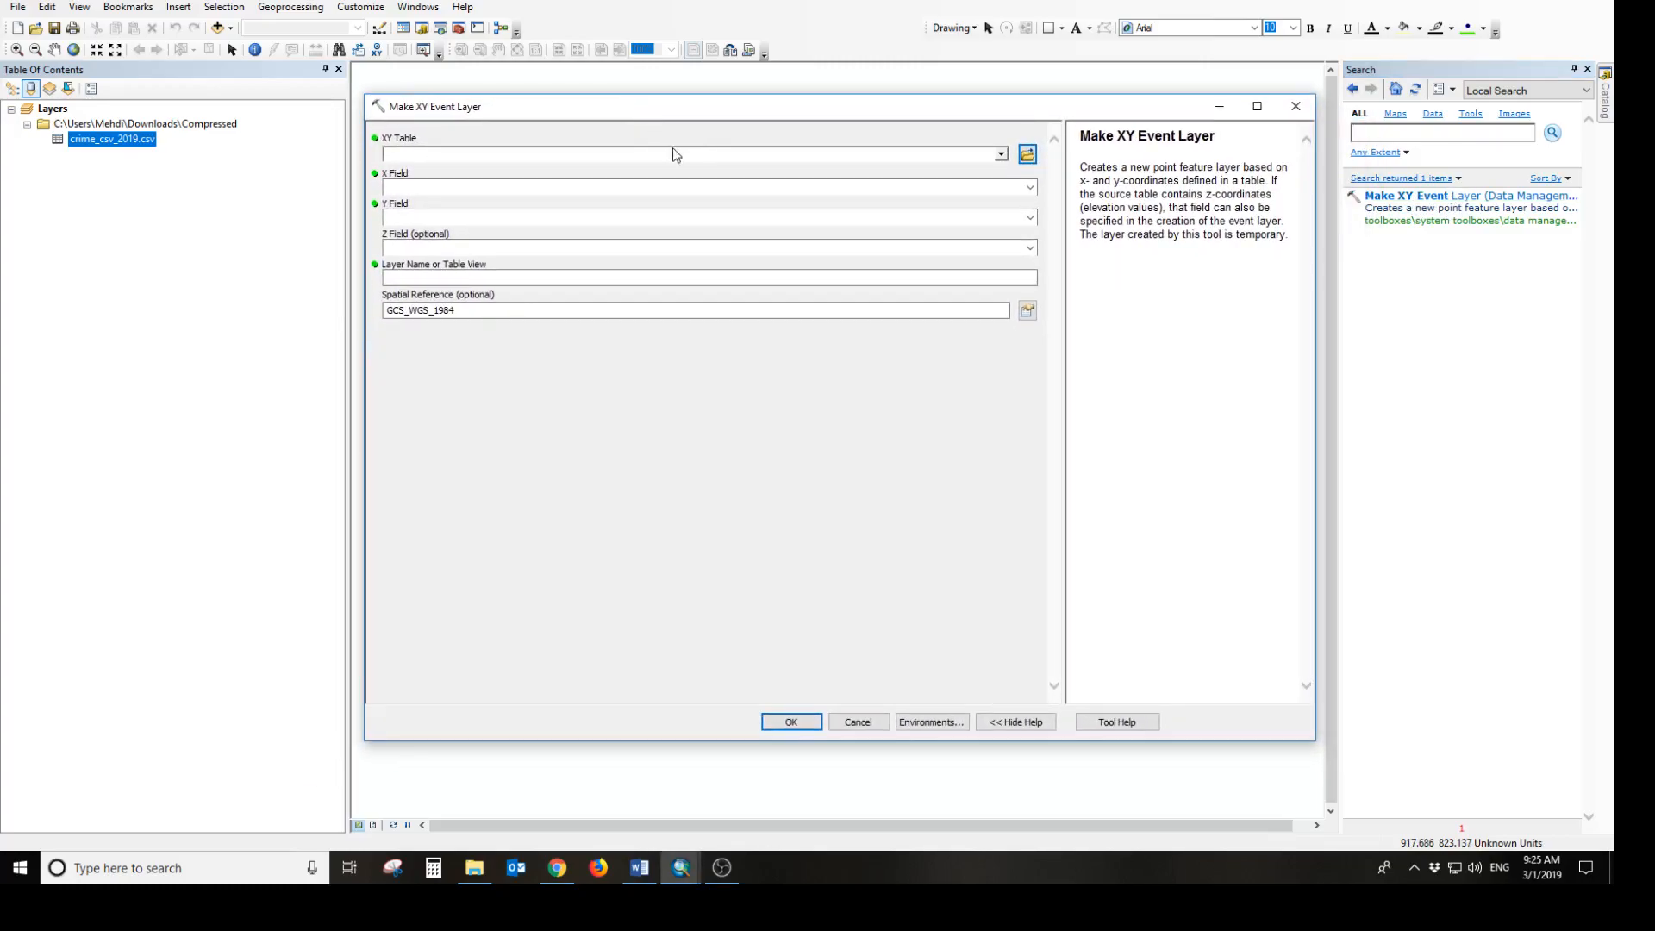
left_click(1001, 155)
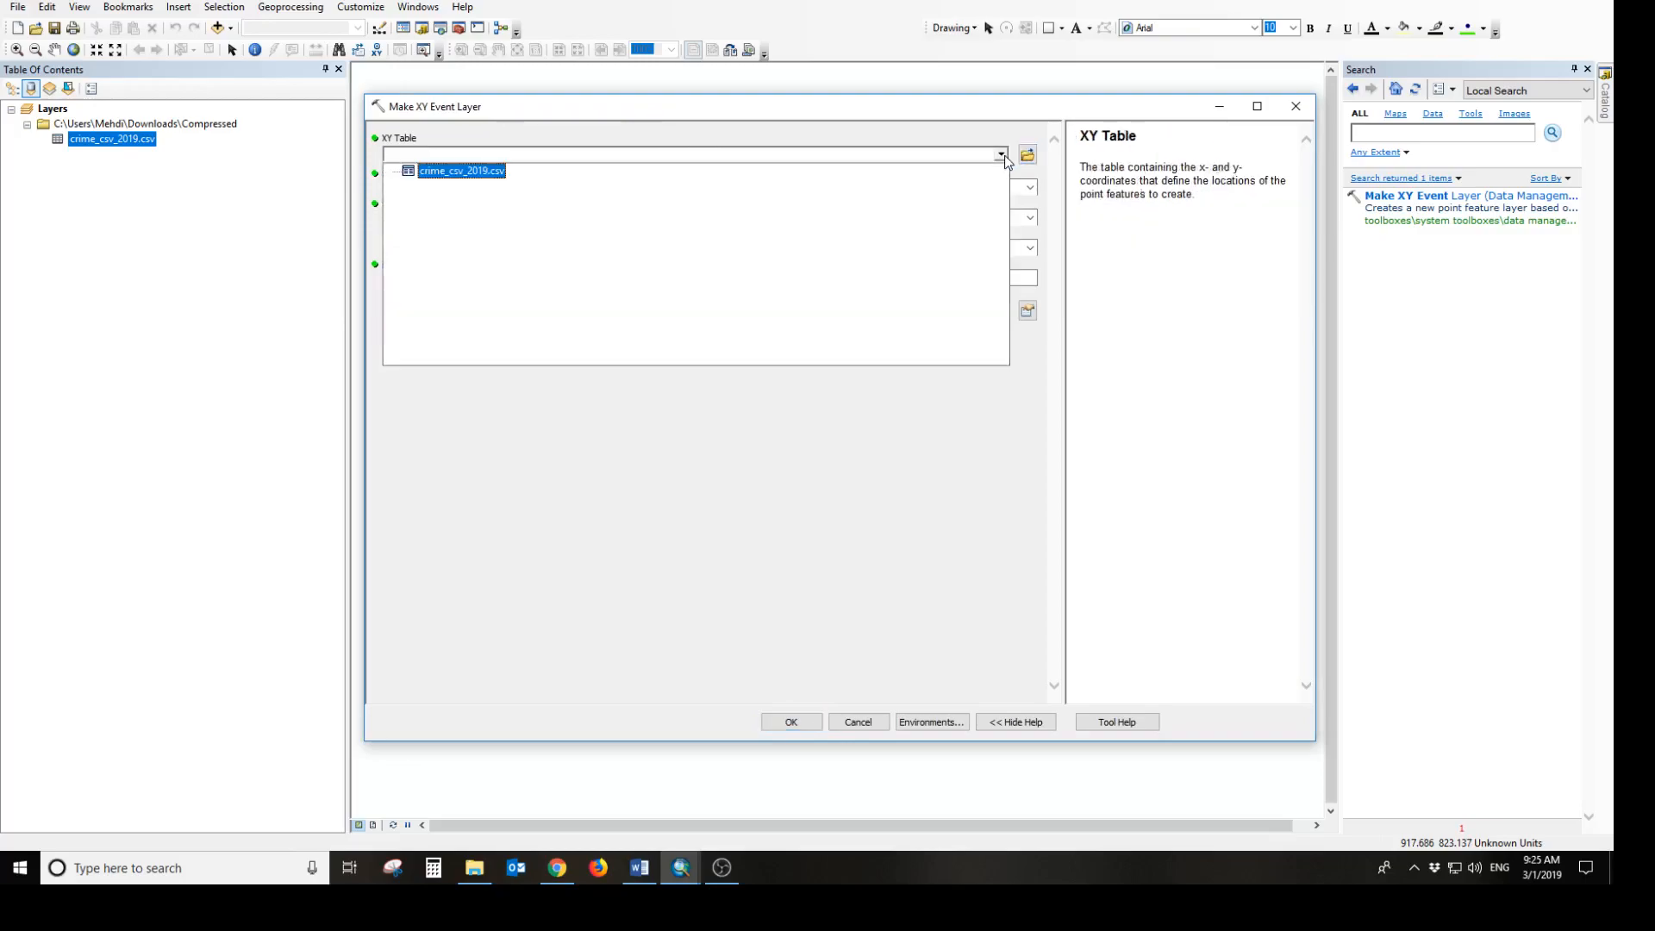
left_click(454, 172)
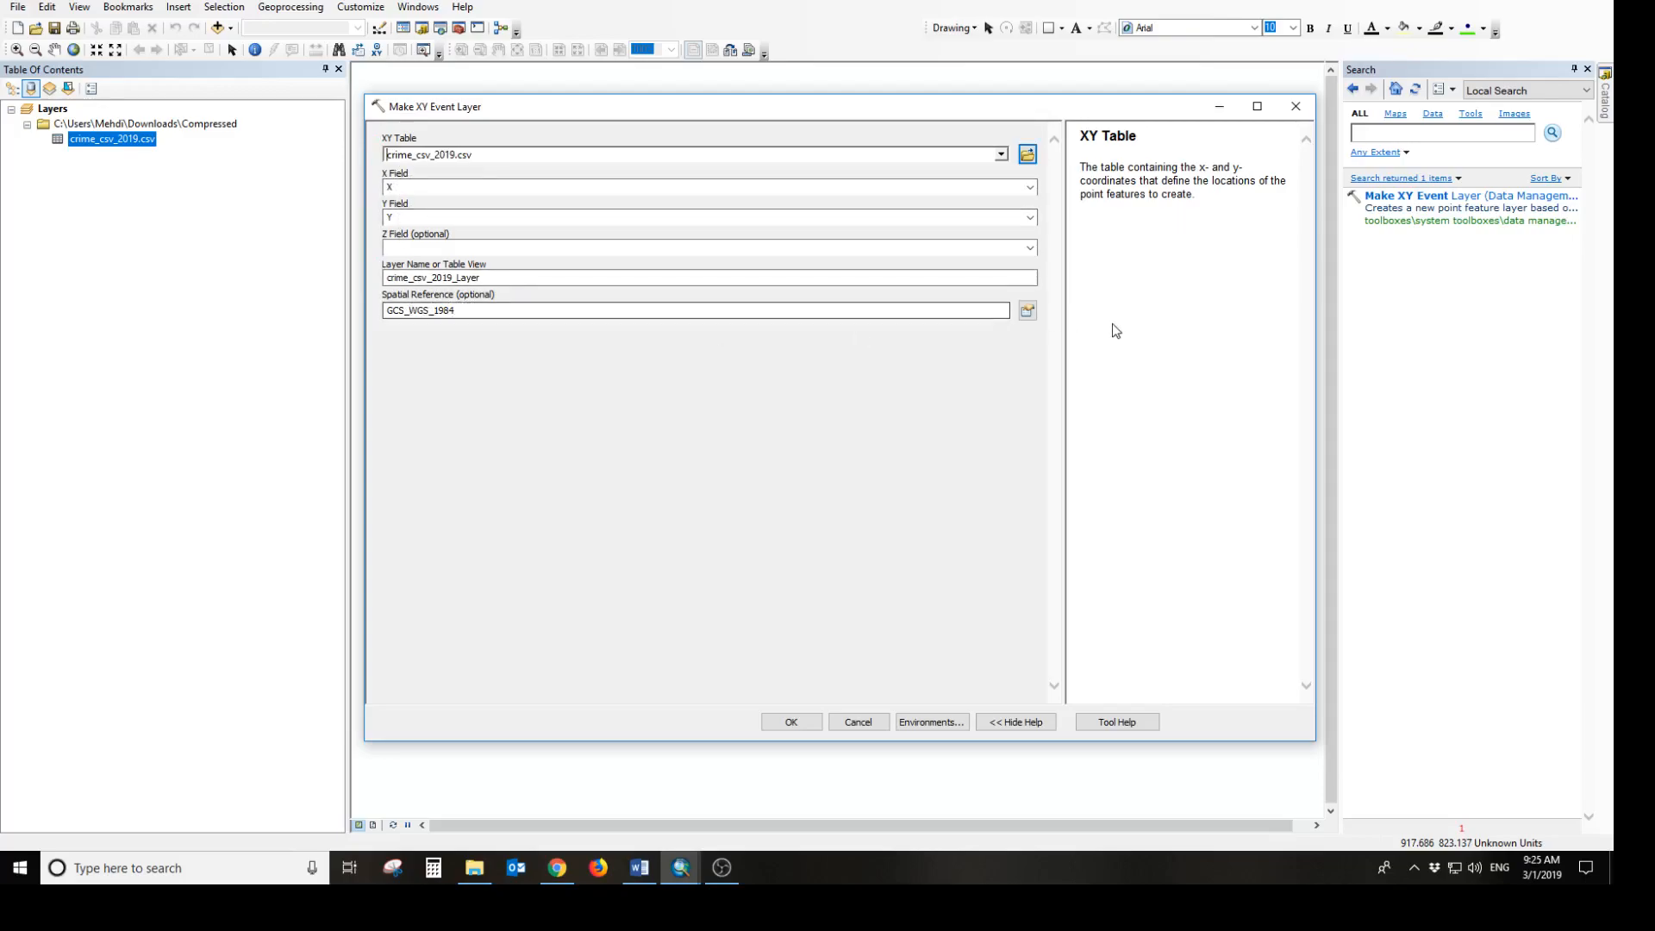
Set the event layer's spatial reference to the projected NAD 1983 UTM Zone 10N and run the Make XY Event Layer tool
left_click(1027, 312)
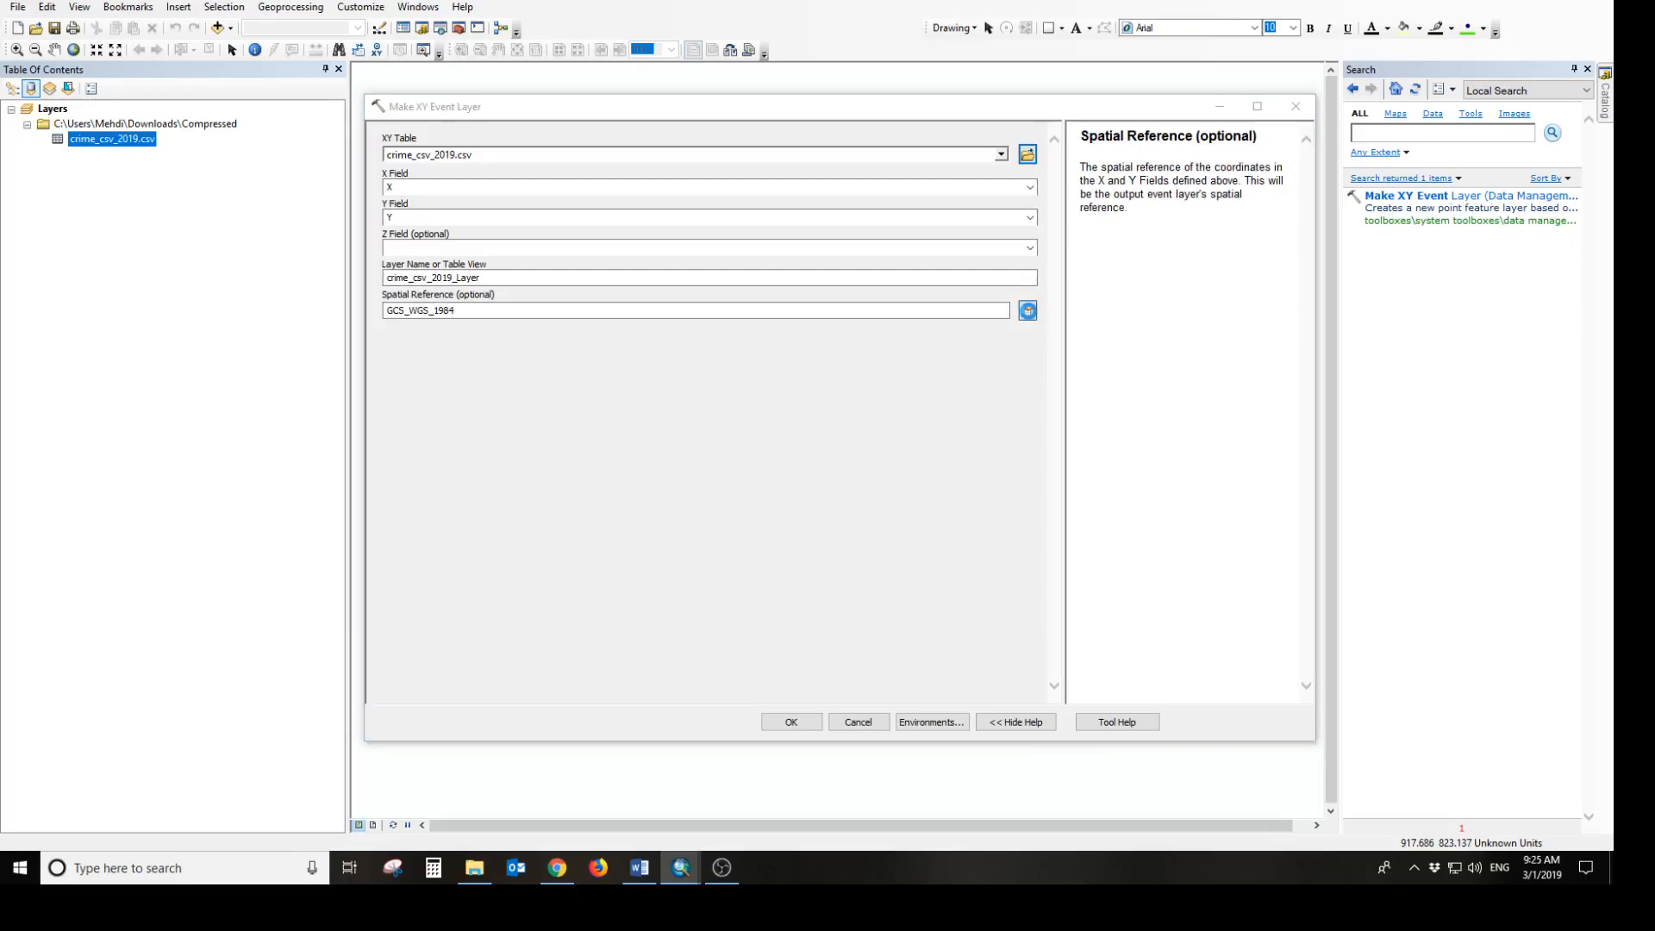
left_click_drag(1008, 365, 1006, 277)
left_click(678, 297)
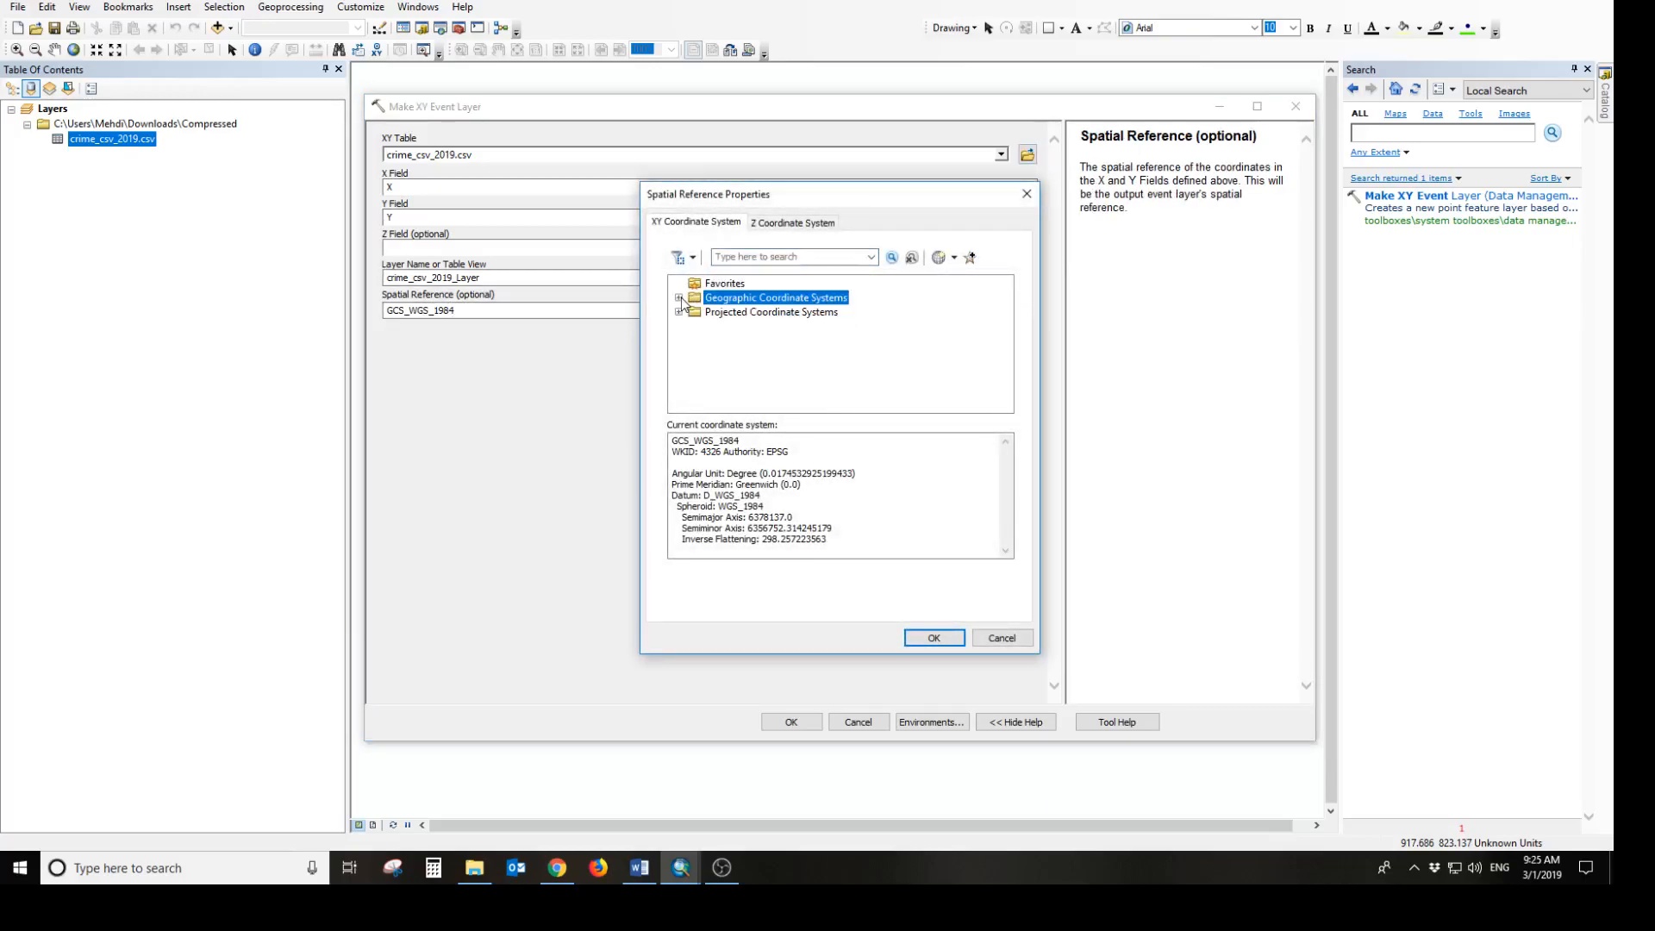
left_click(679, 313)
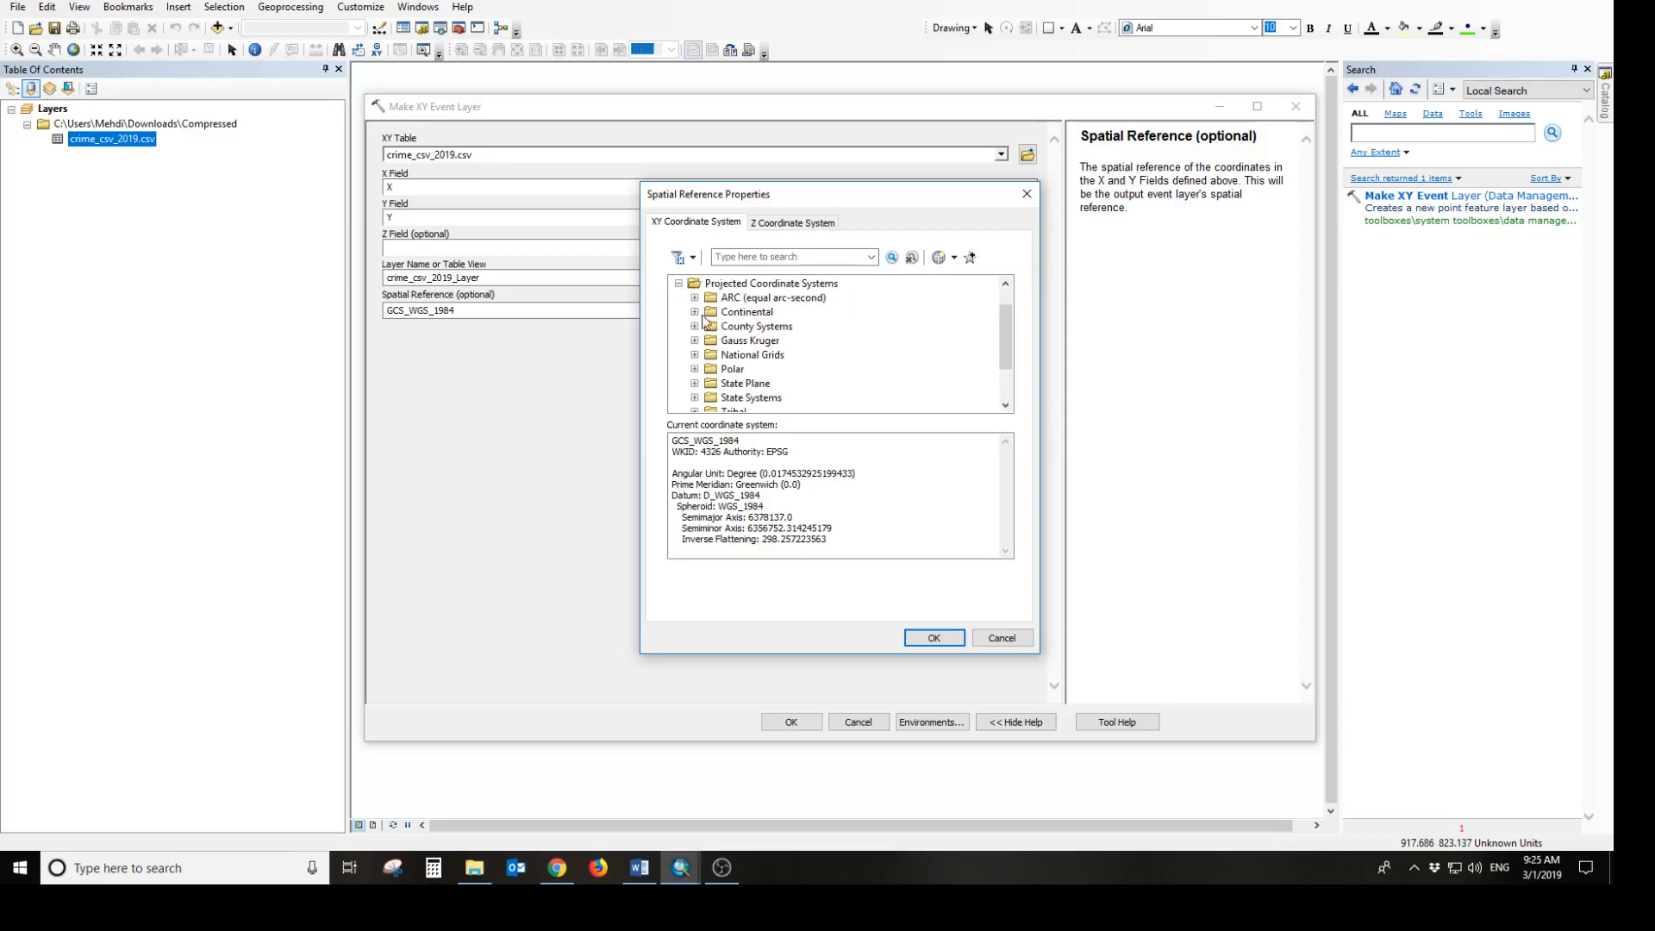
scroll(715, 328, "down", 1)
left_click(697, 383)
scroll(745, 375, "down", 1)
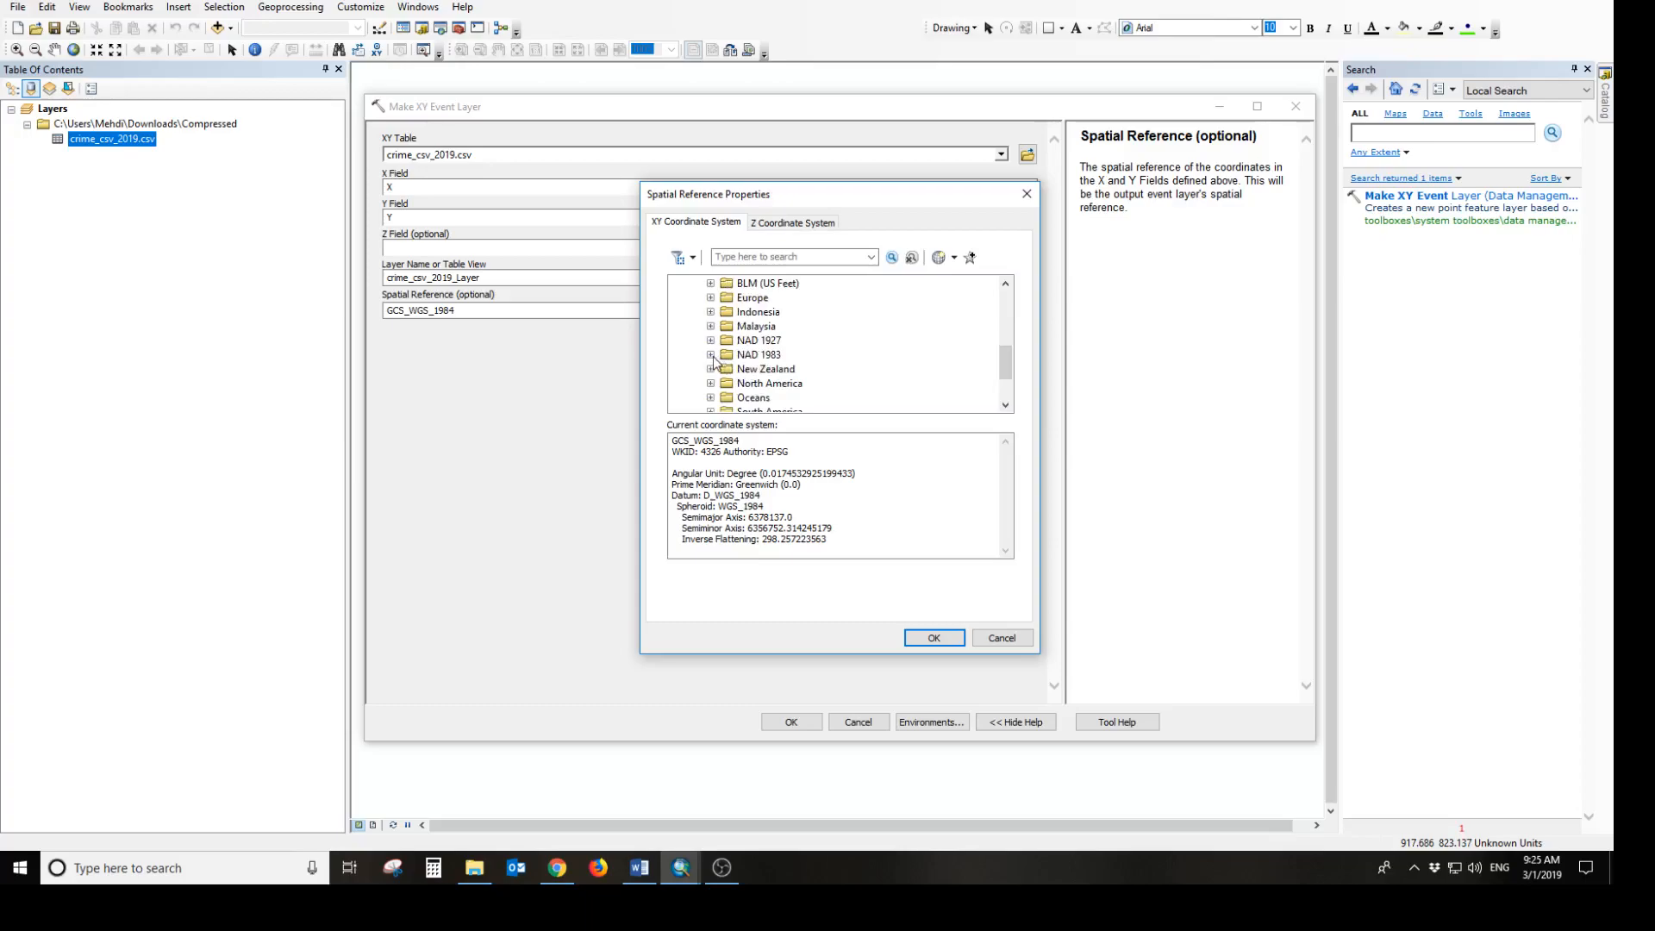
left_click(711, 355)
scroll(839, 355, "down", 1)
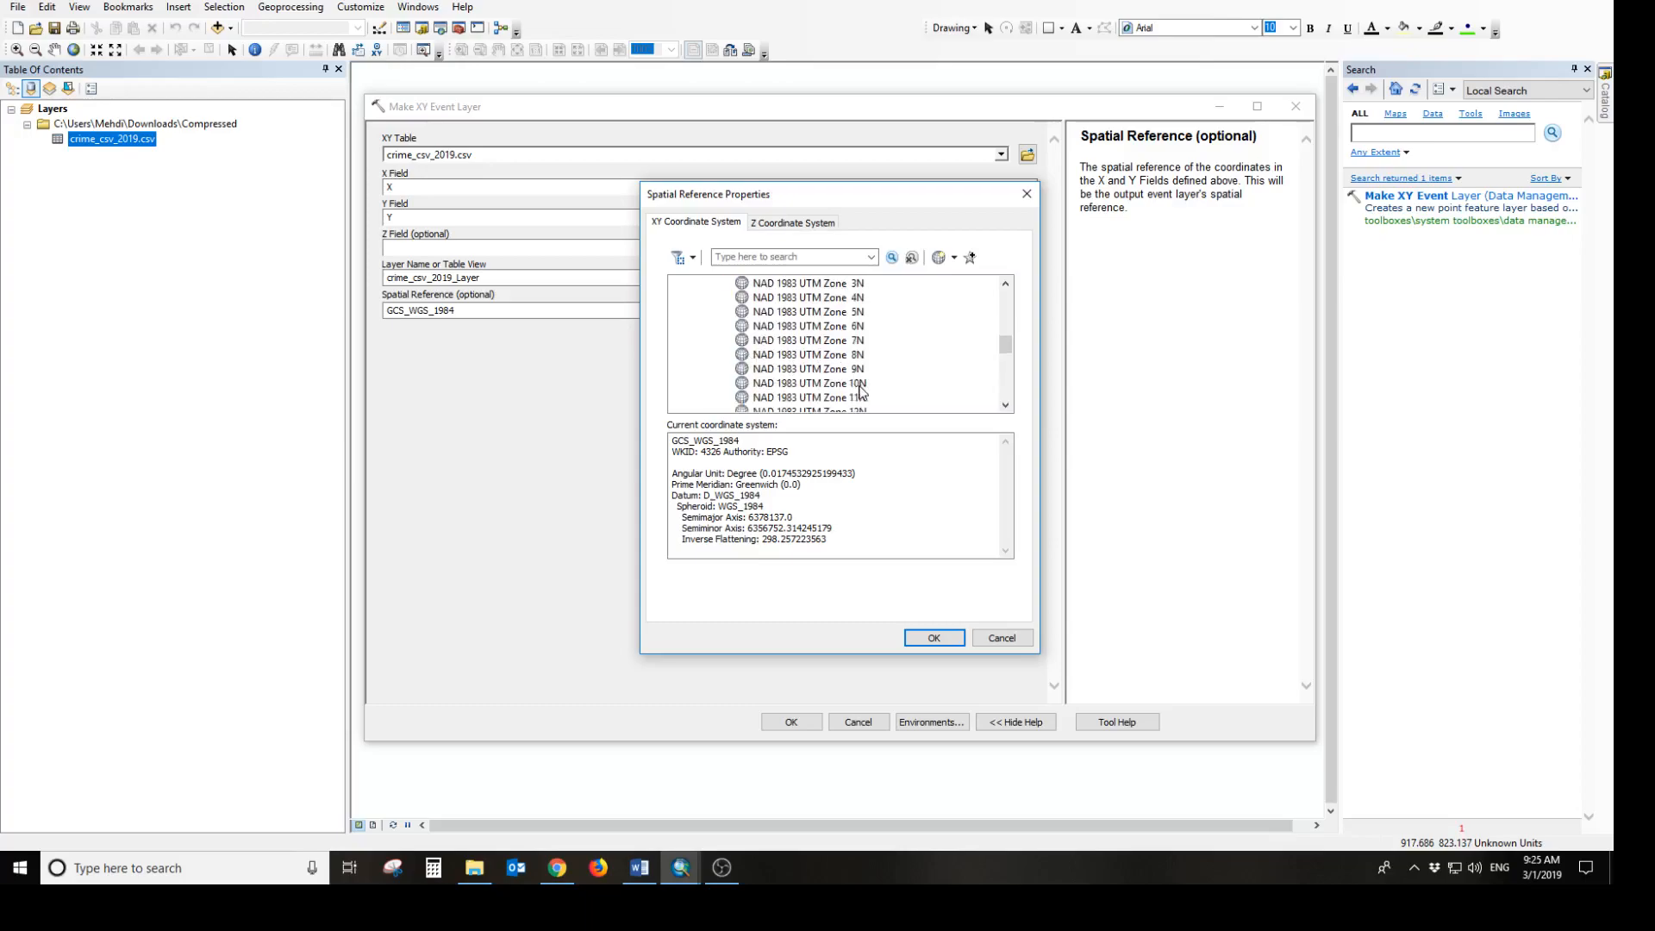
left_click(849, 384)
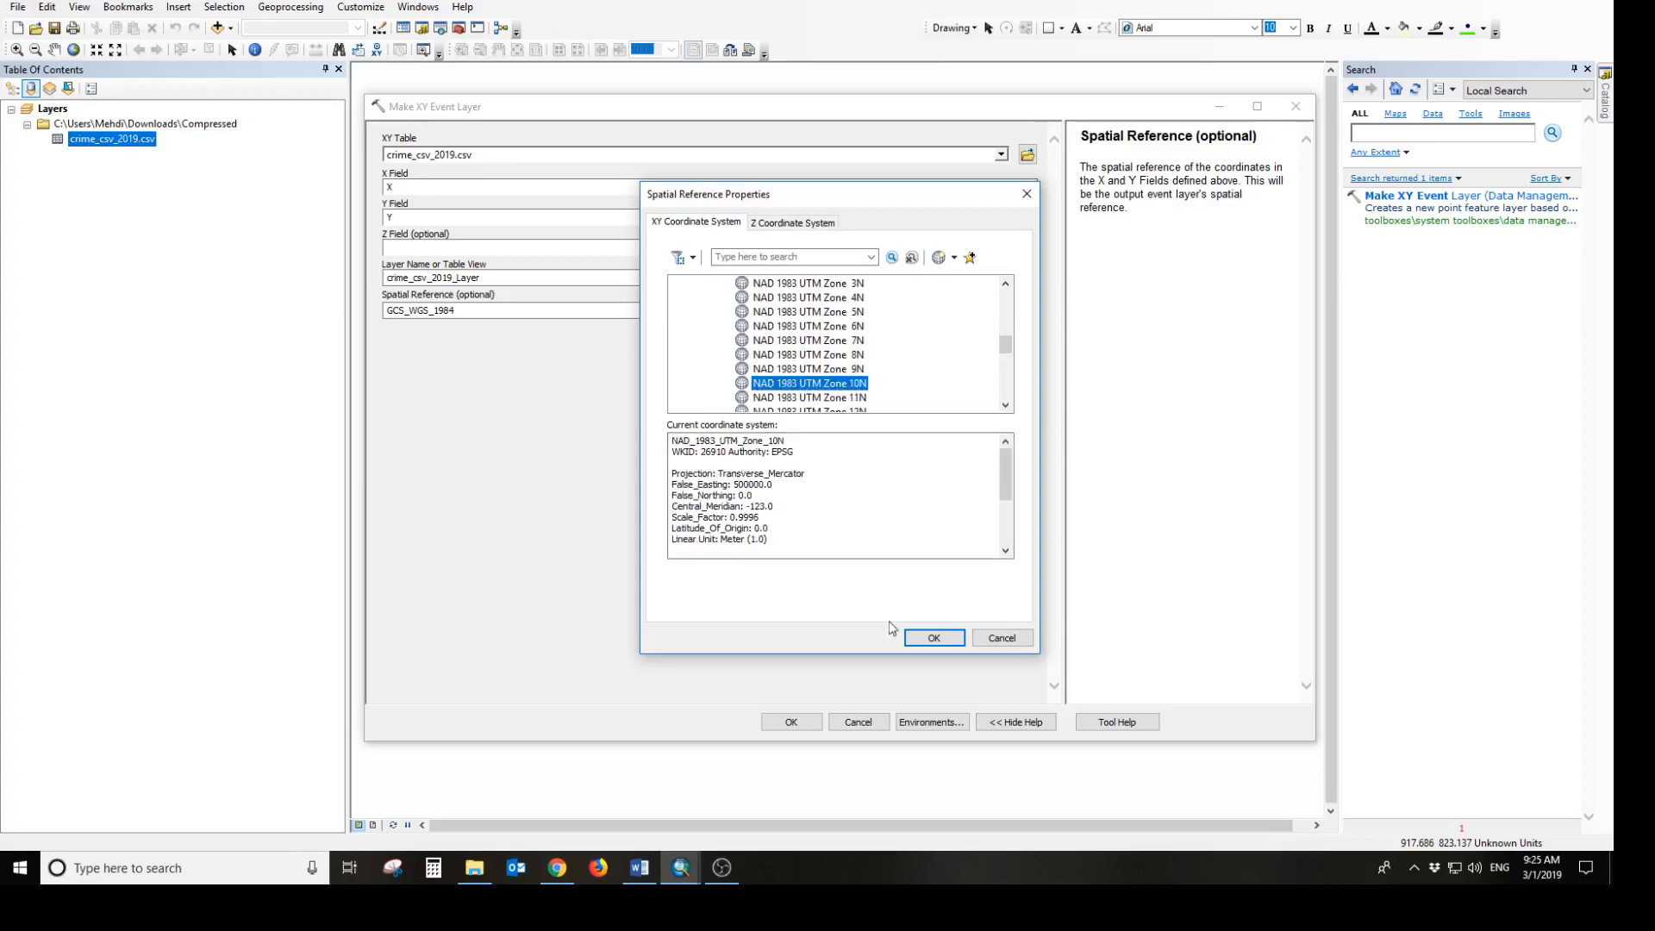
left_click(935, 639)
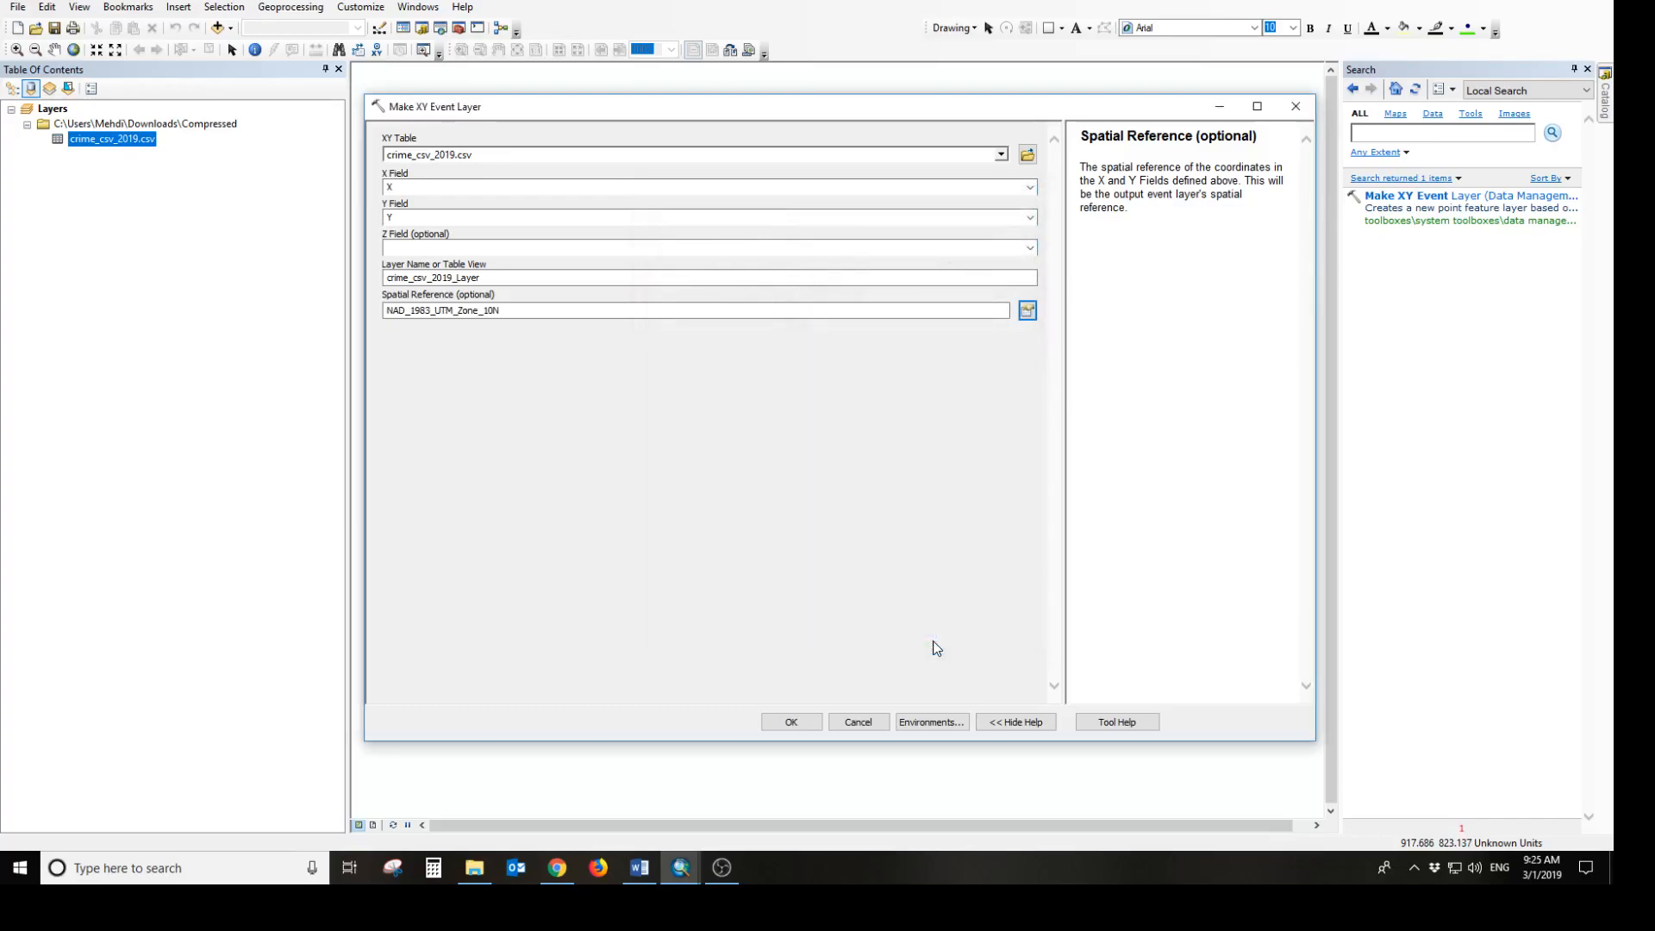
left_click(790, 721)
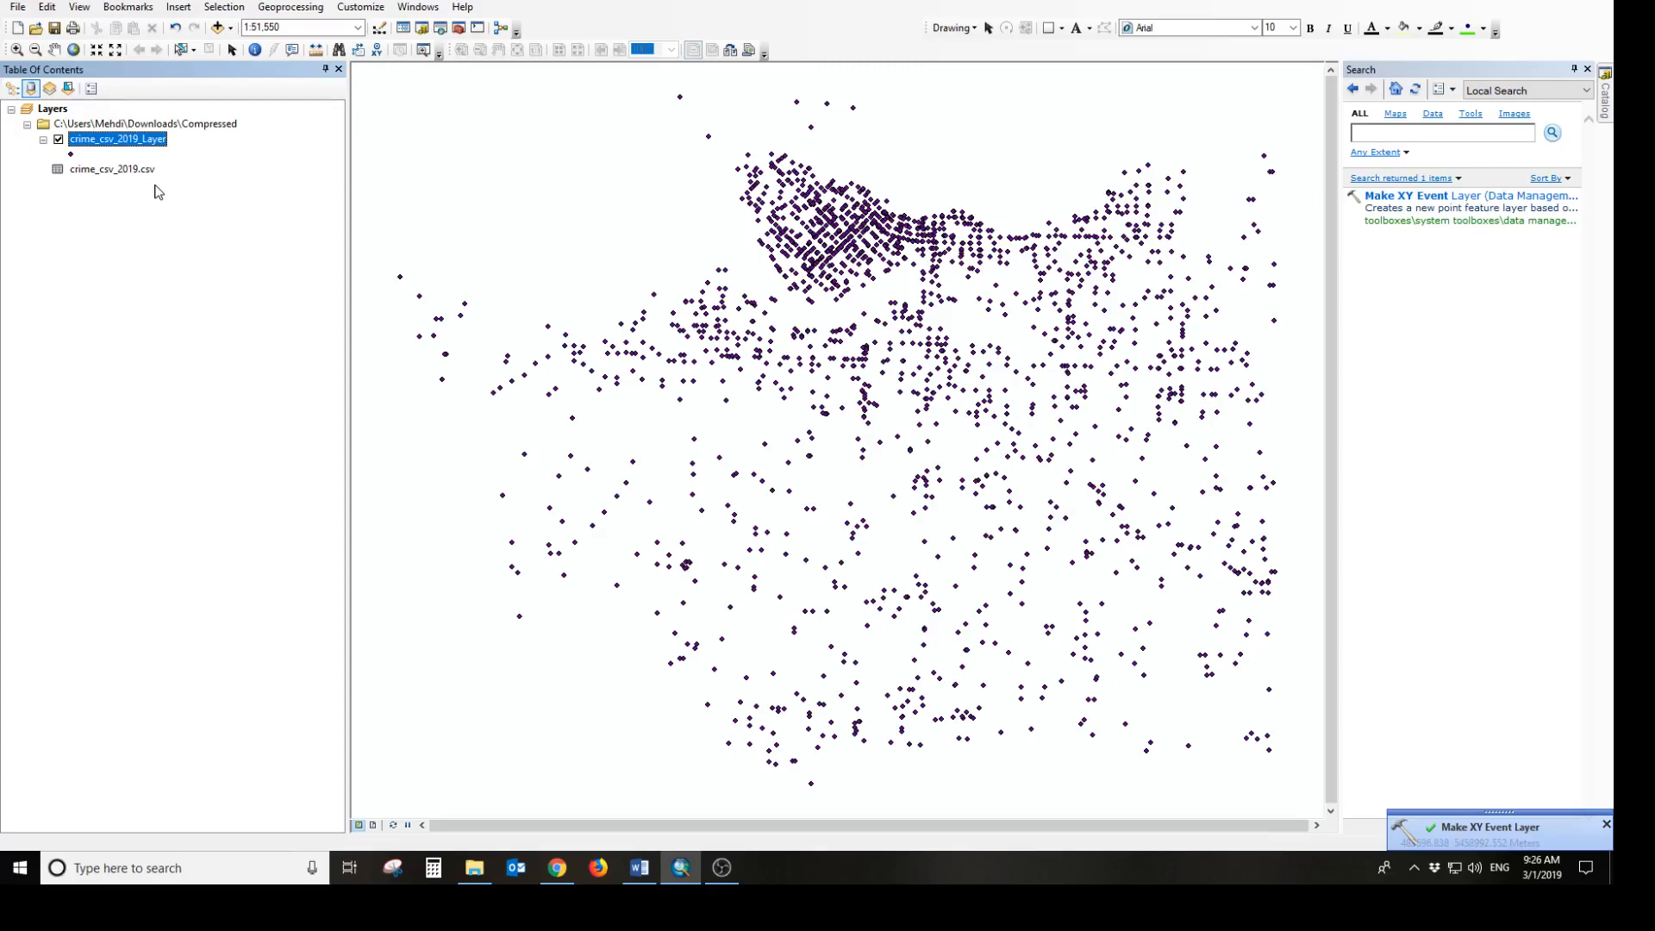
Export all features of crime_csv_2019_Layer to the Compressed folder as the shapefile Crime_2019_V2 and add it to the map
right_click(131, 144)
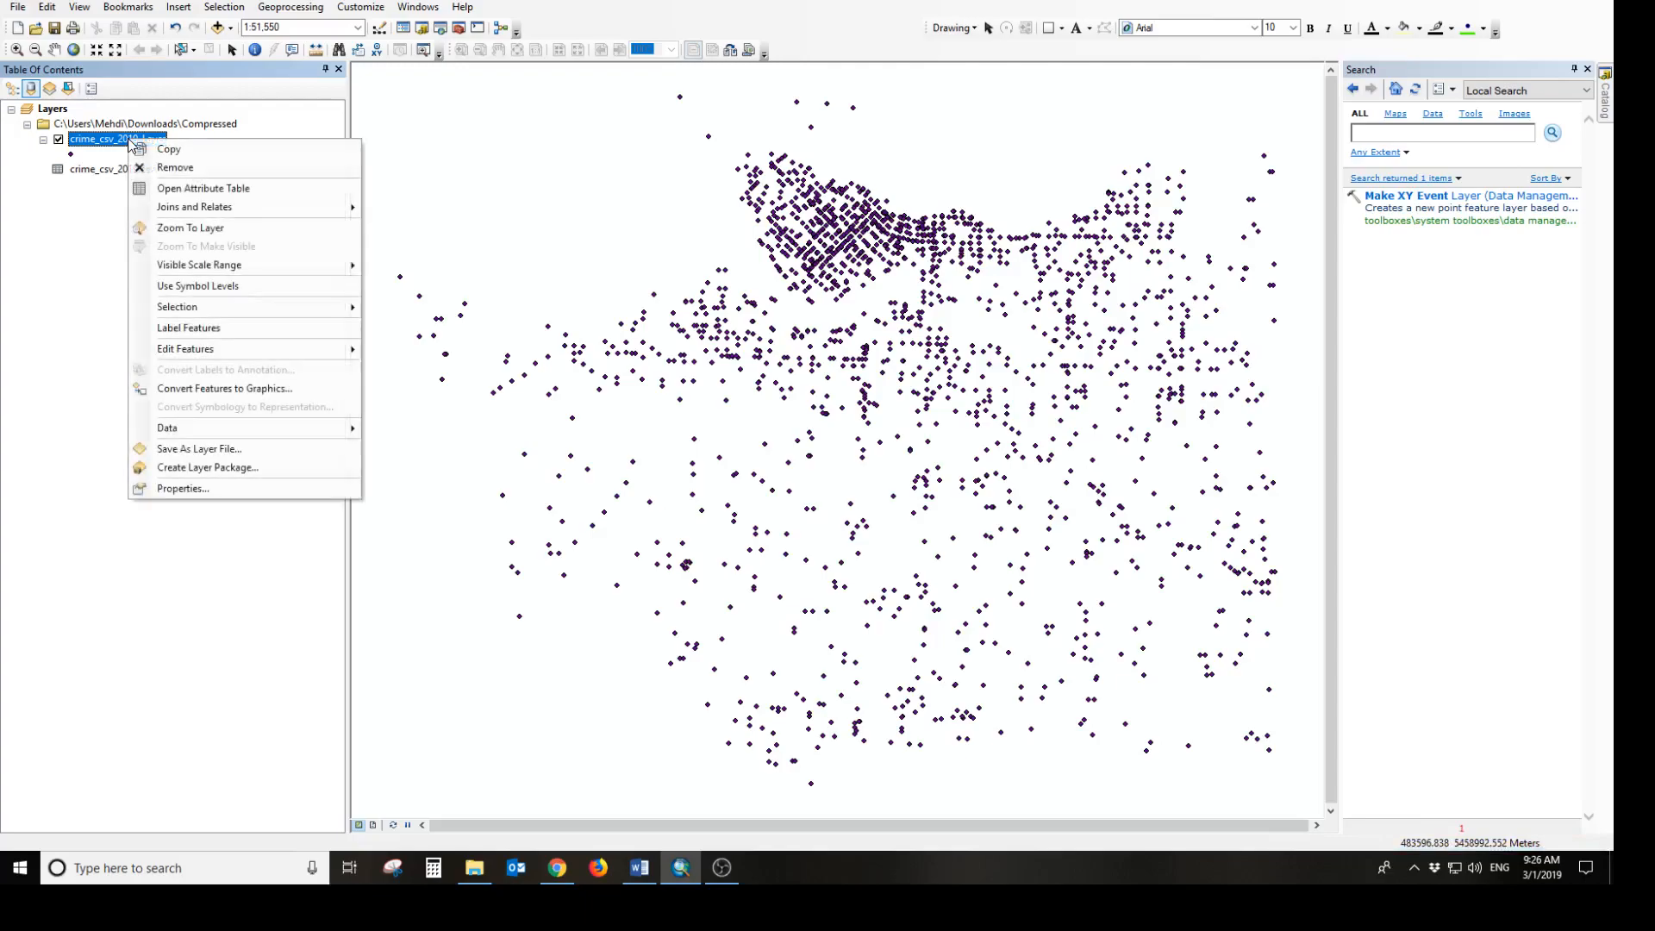
mouse_move(276, 425)
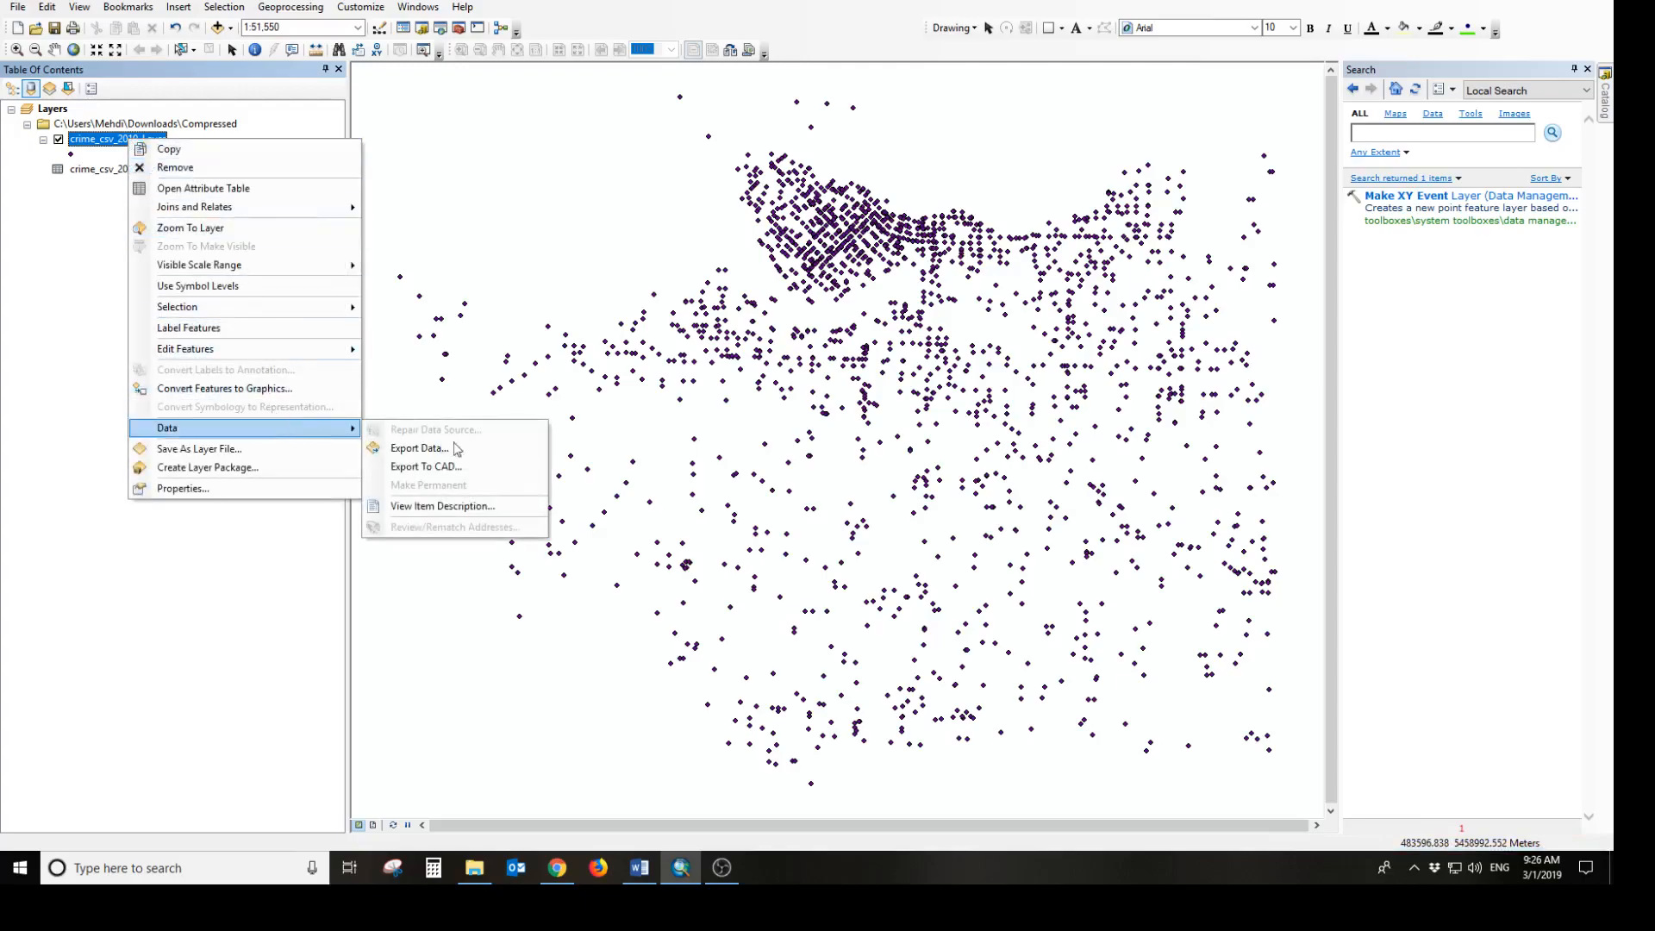
left_click(498, 449)
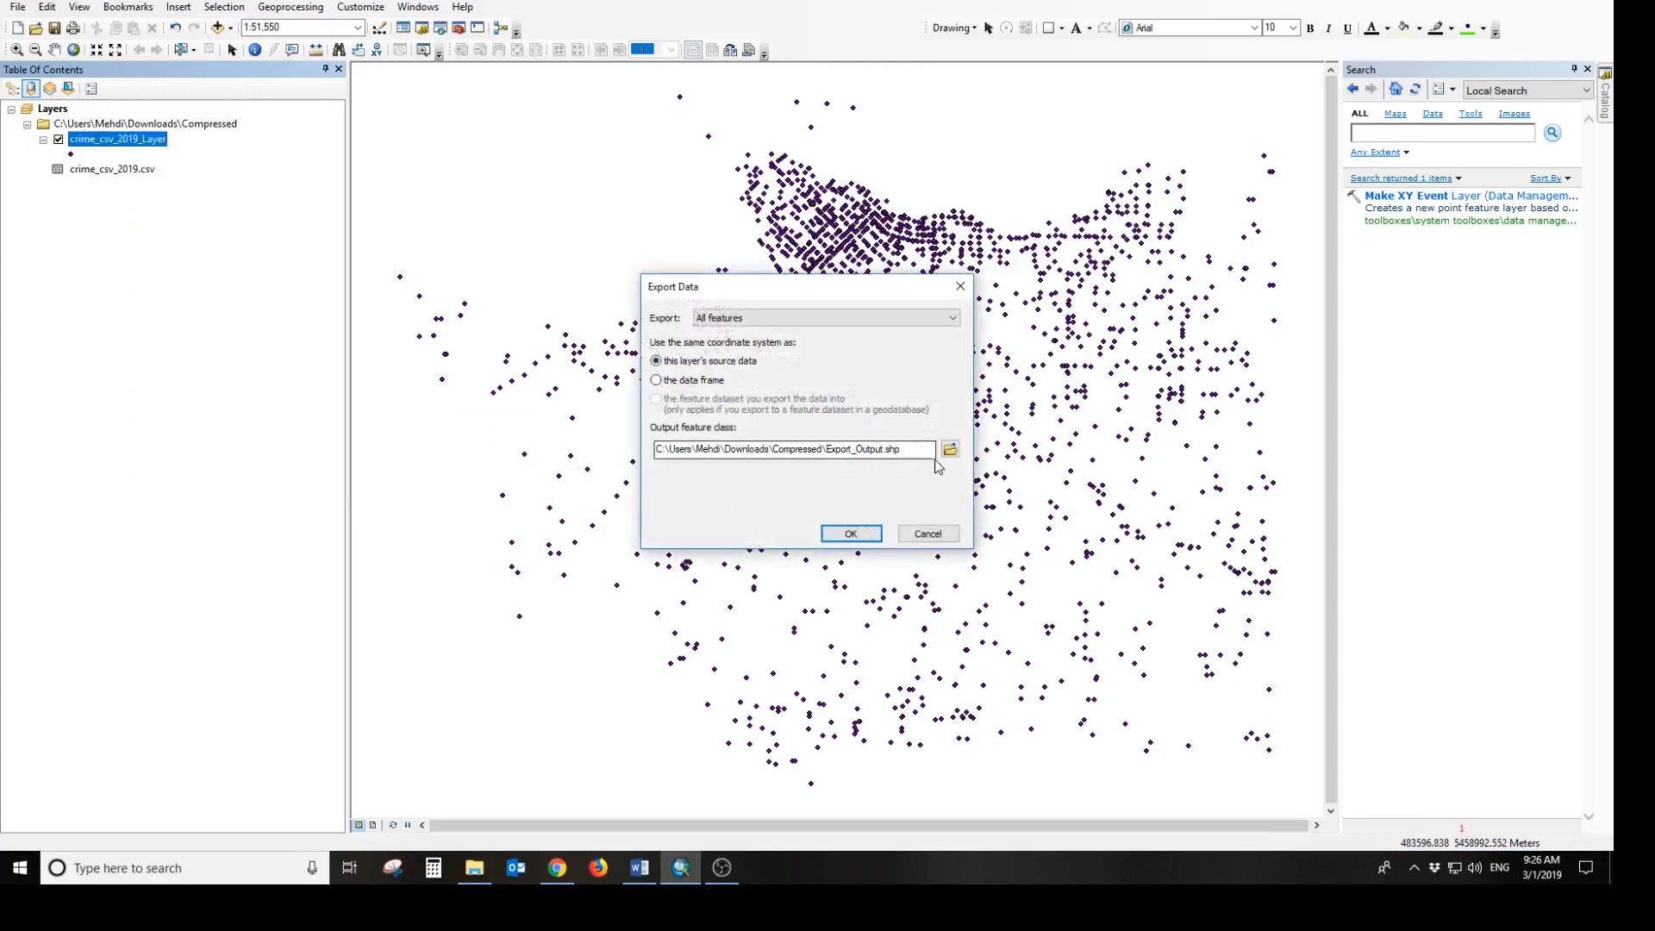
left_click(950, 450)
left_click(695, 338)
left_click(801, 507)
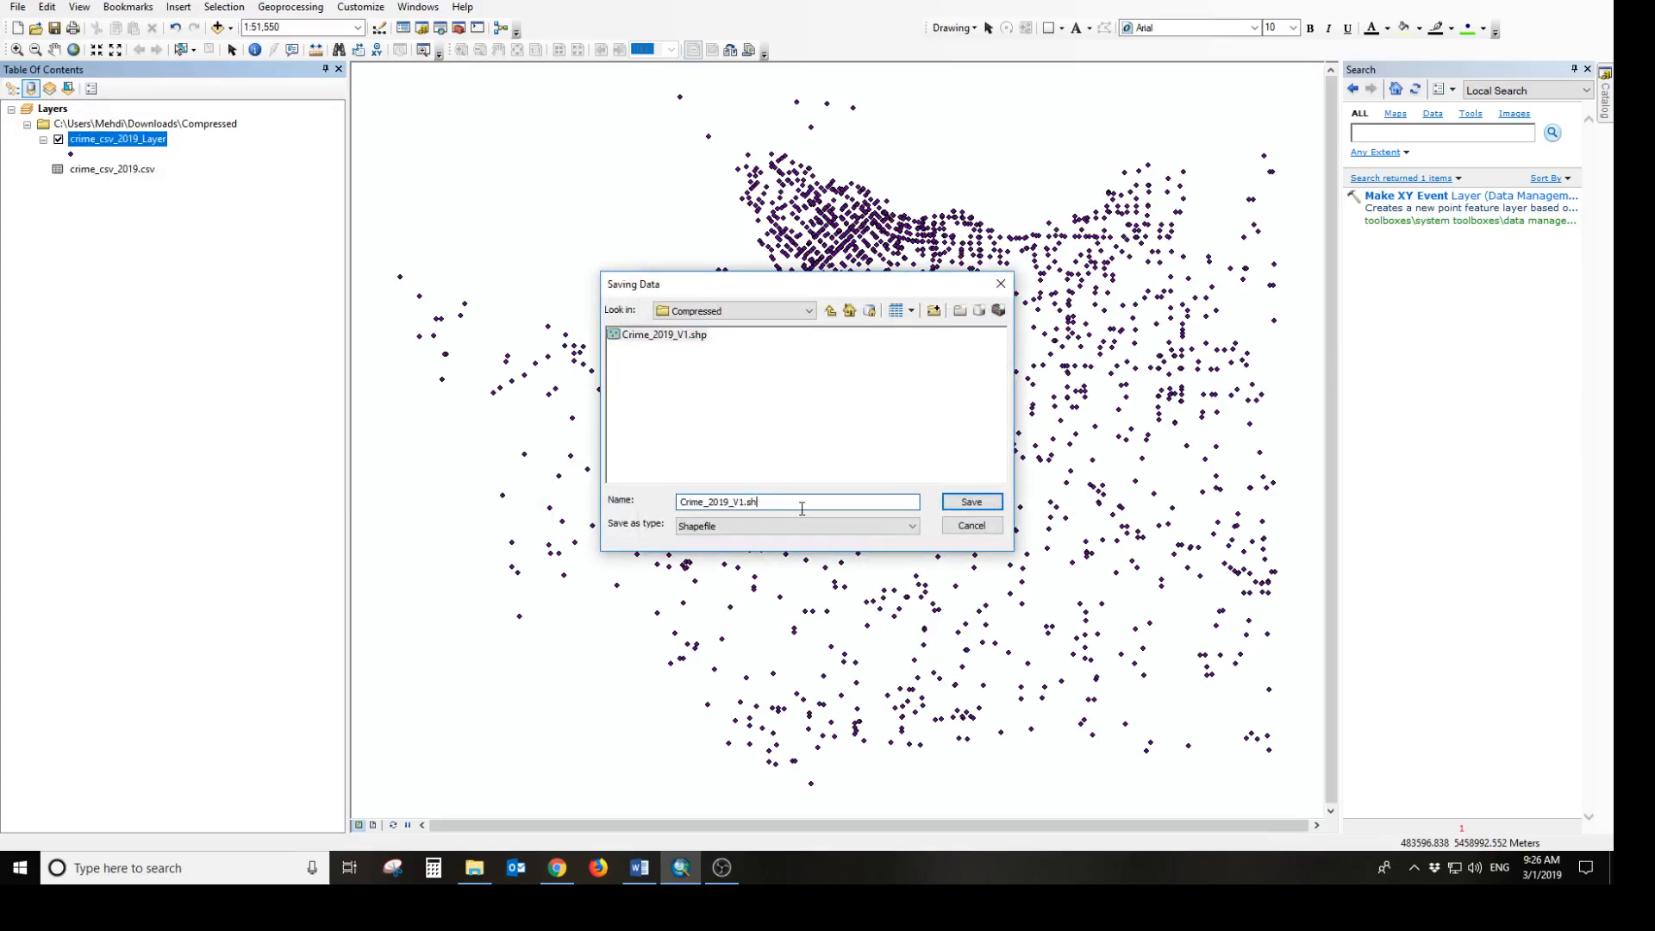
type("2")
left_click(972, 501)
left_click(865, 530)
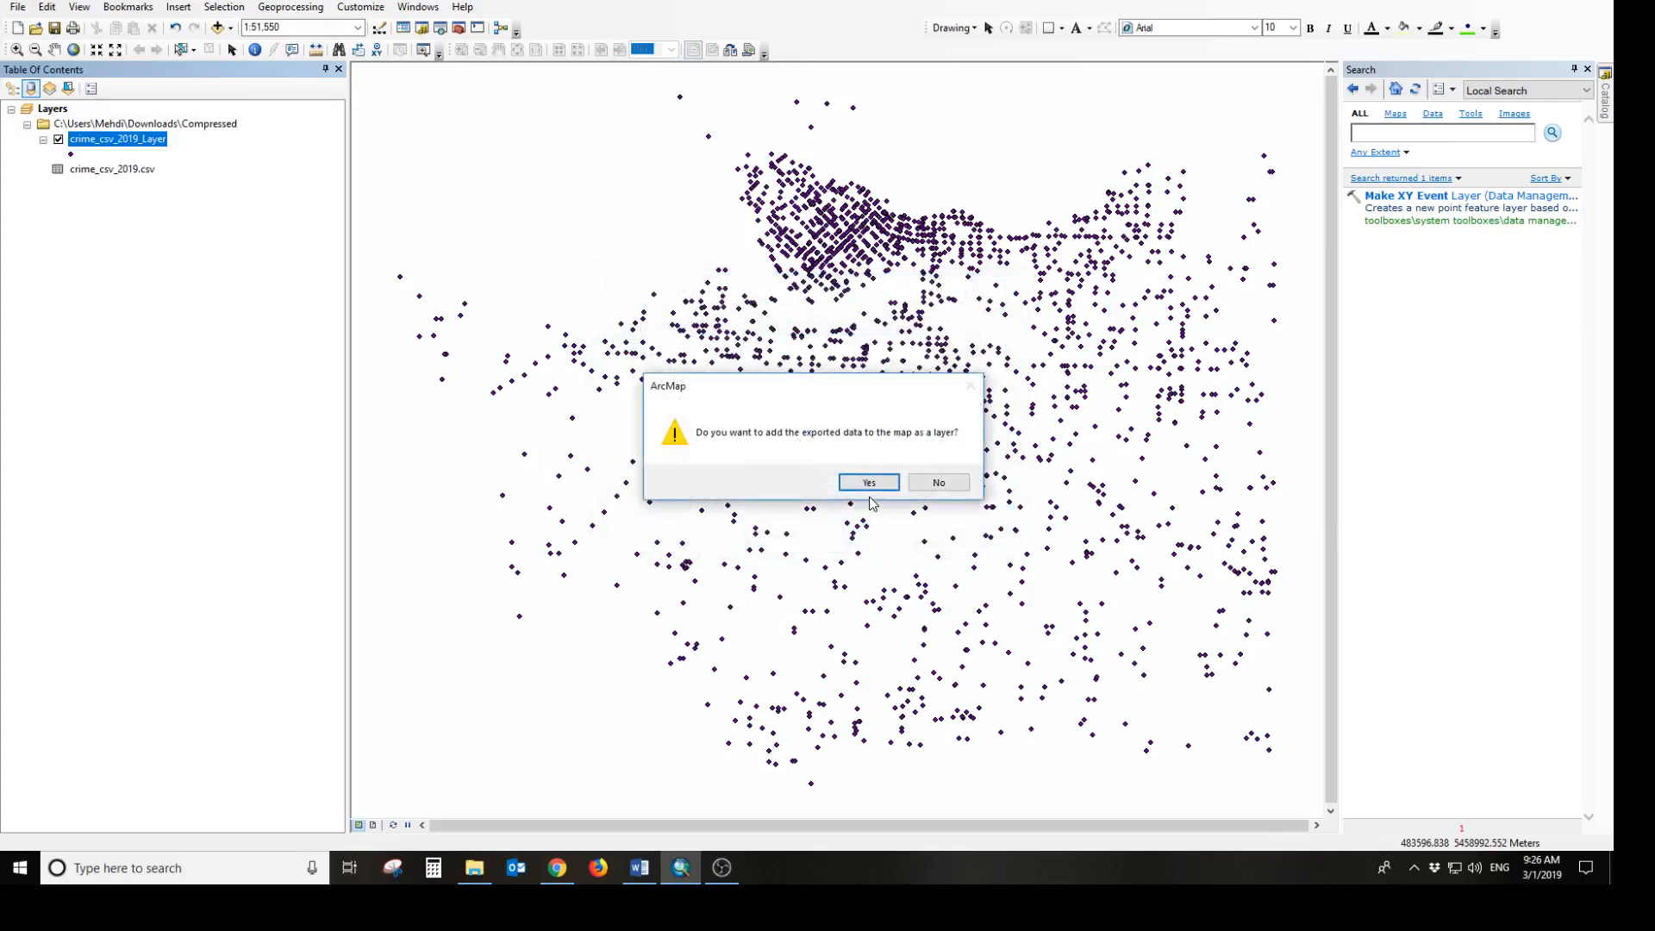
left_click(871, 482)
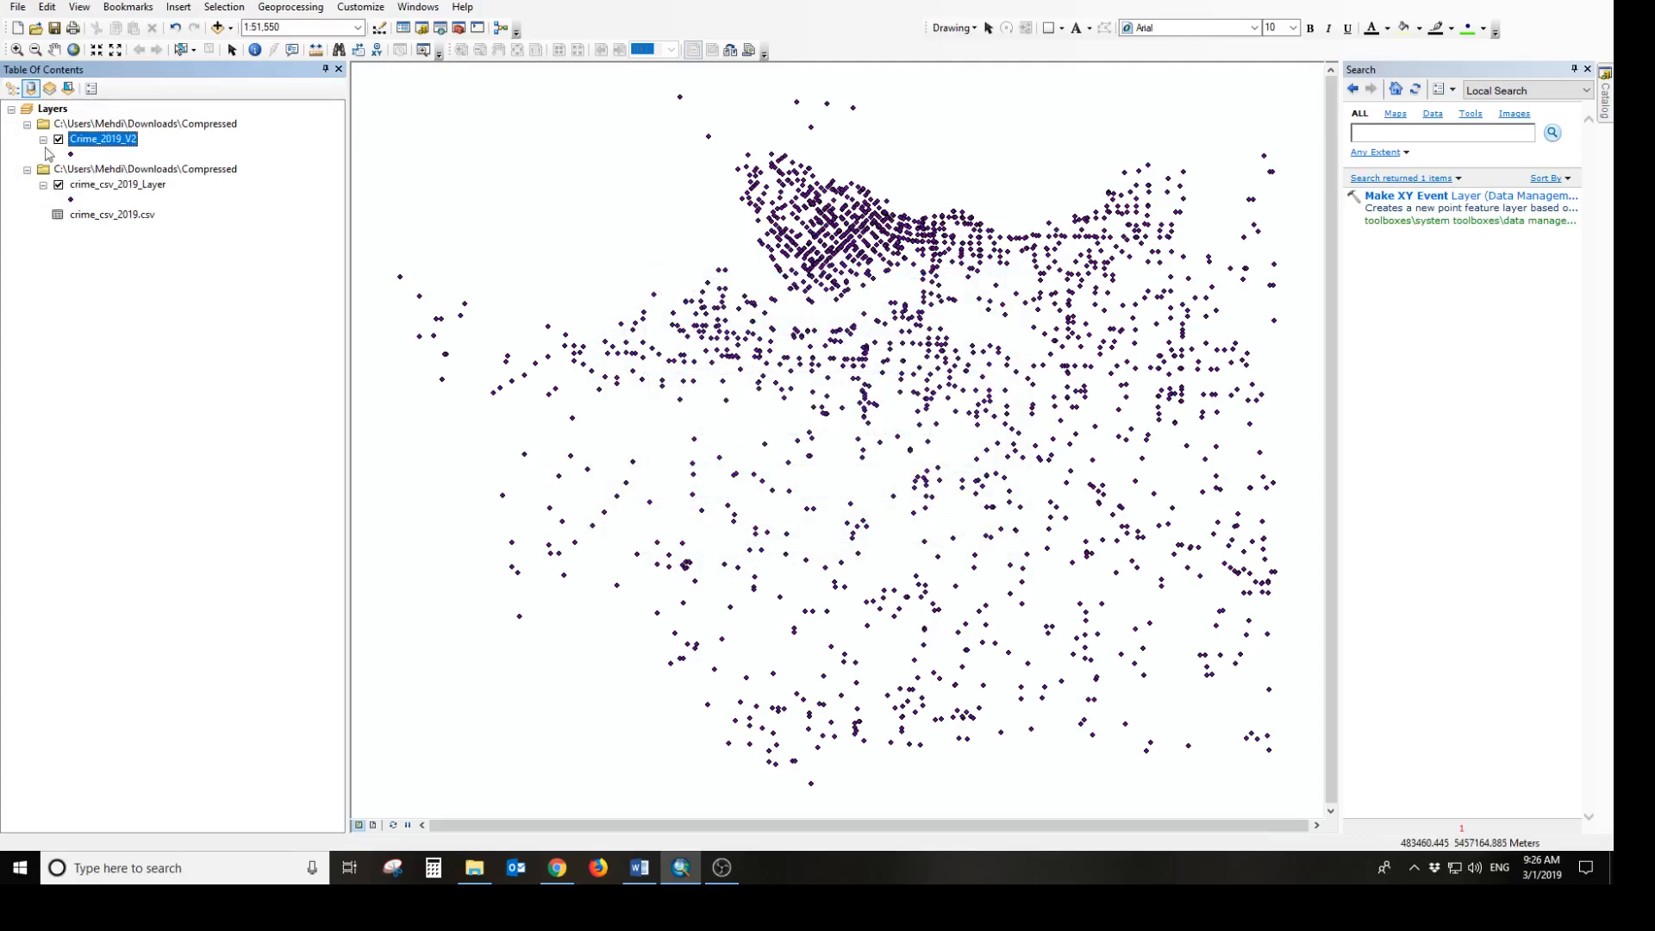
Hide crime_csv_2019_Layer, add the Light Gray Canvas basemap, and dismiss the coordinate system warning
left_click(58, 185)
left_click(231, 27)
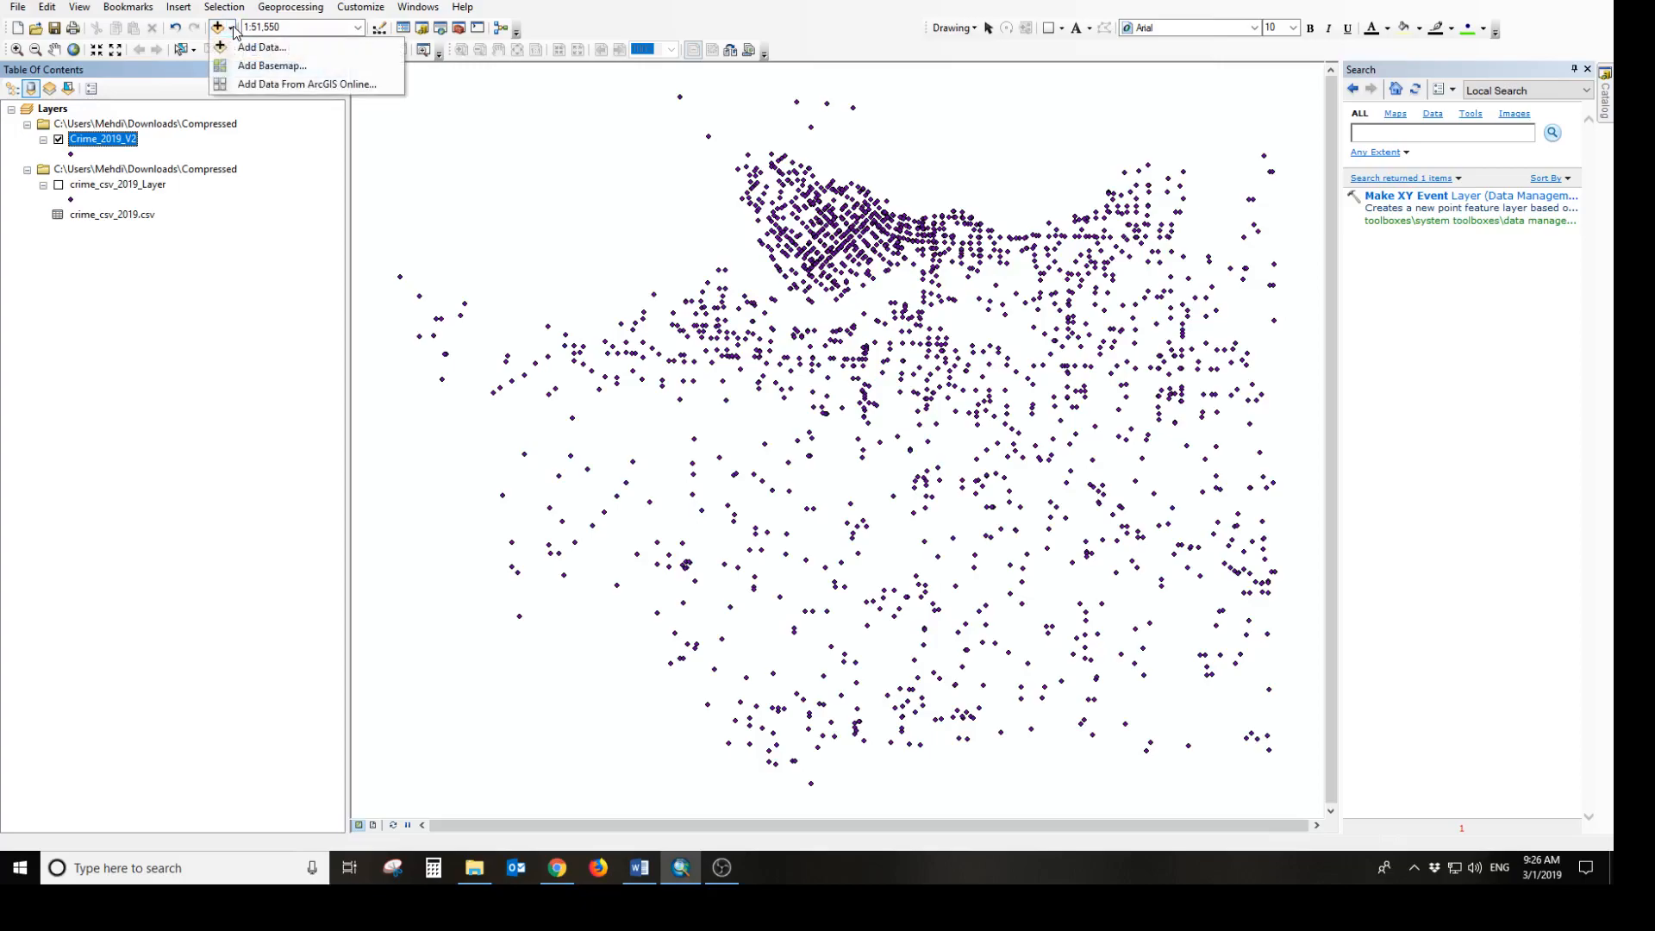
left_click(247, 68)
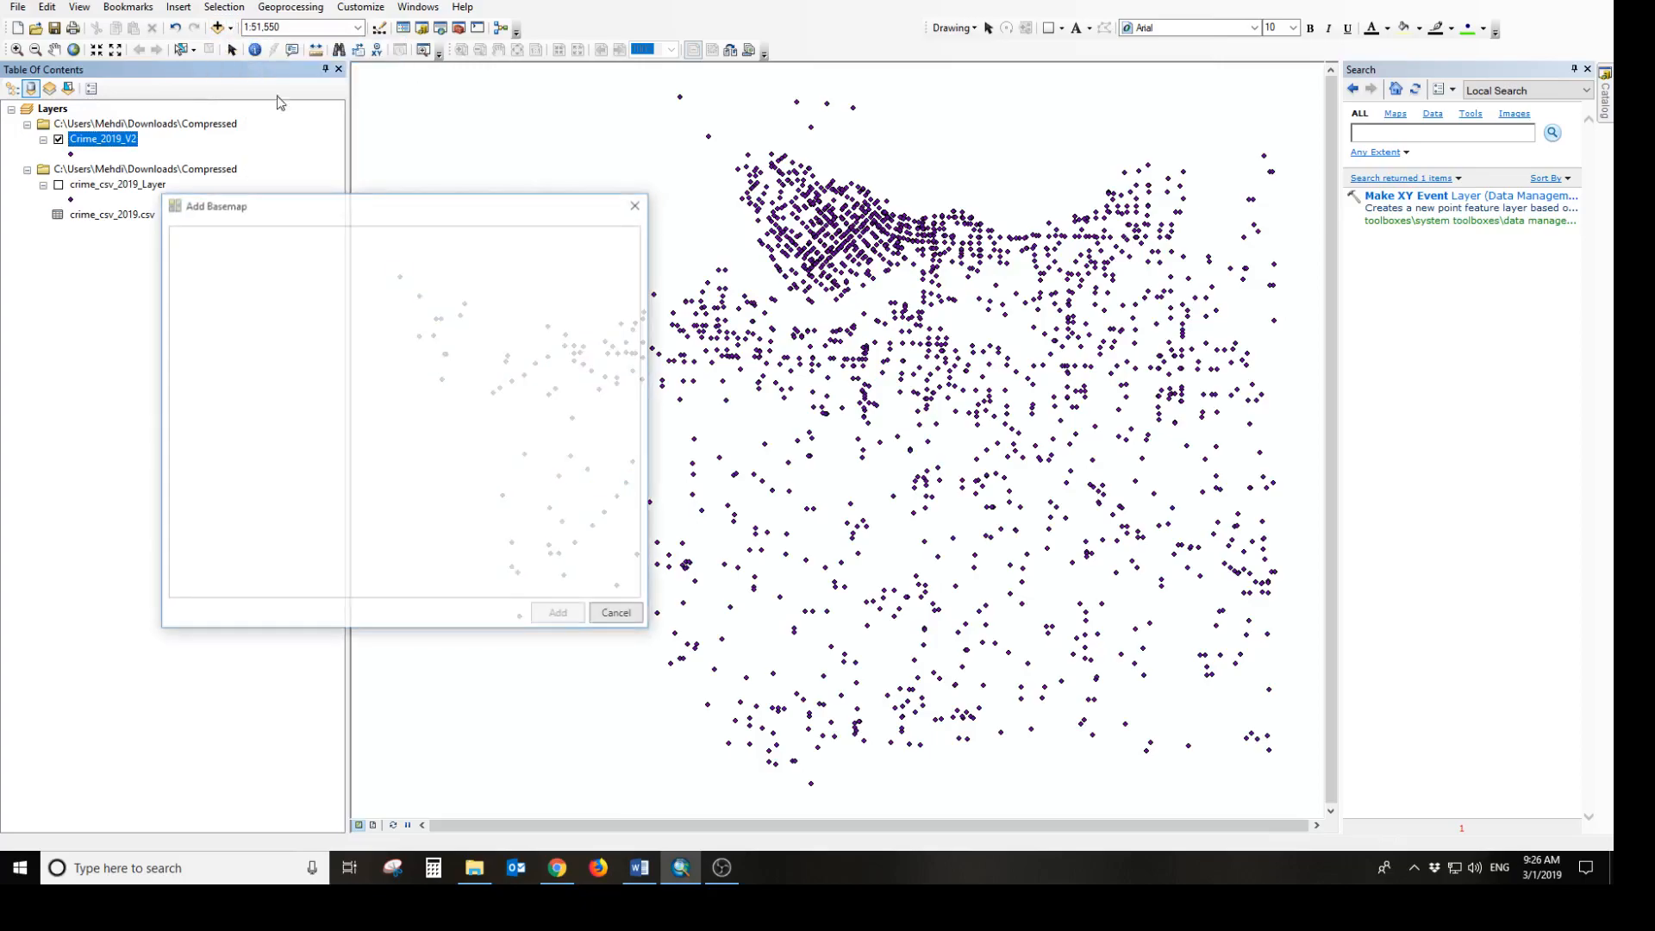
left_click(498, 423)
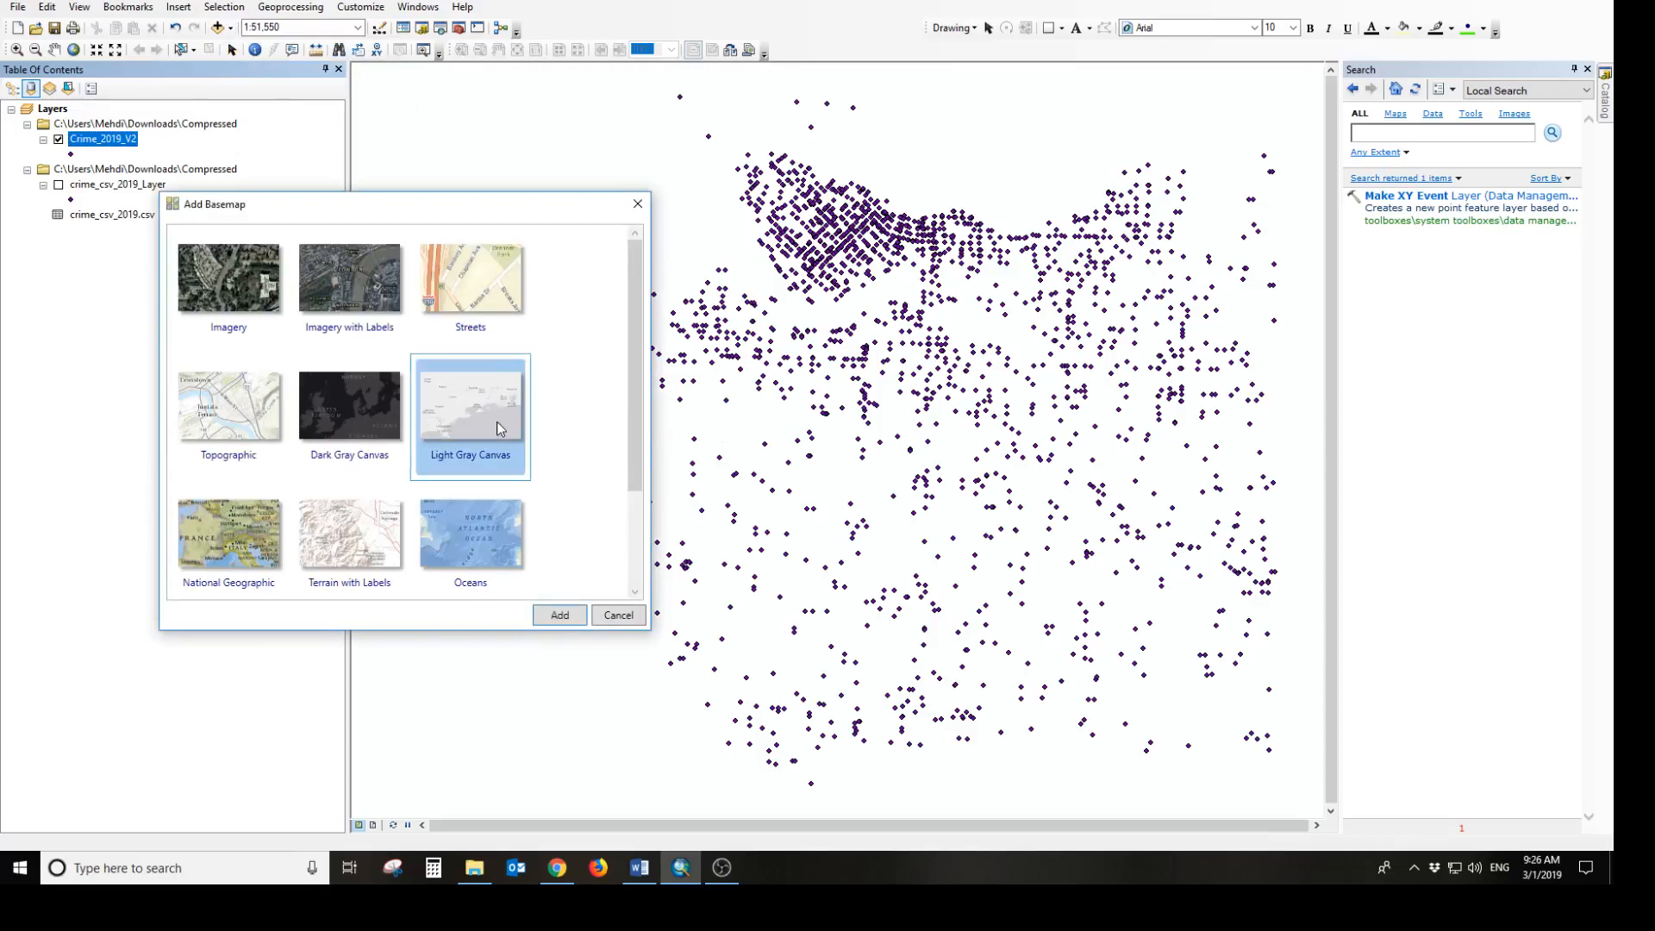
left_click(565, 615)
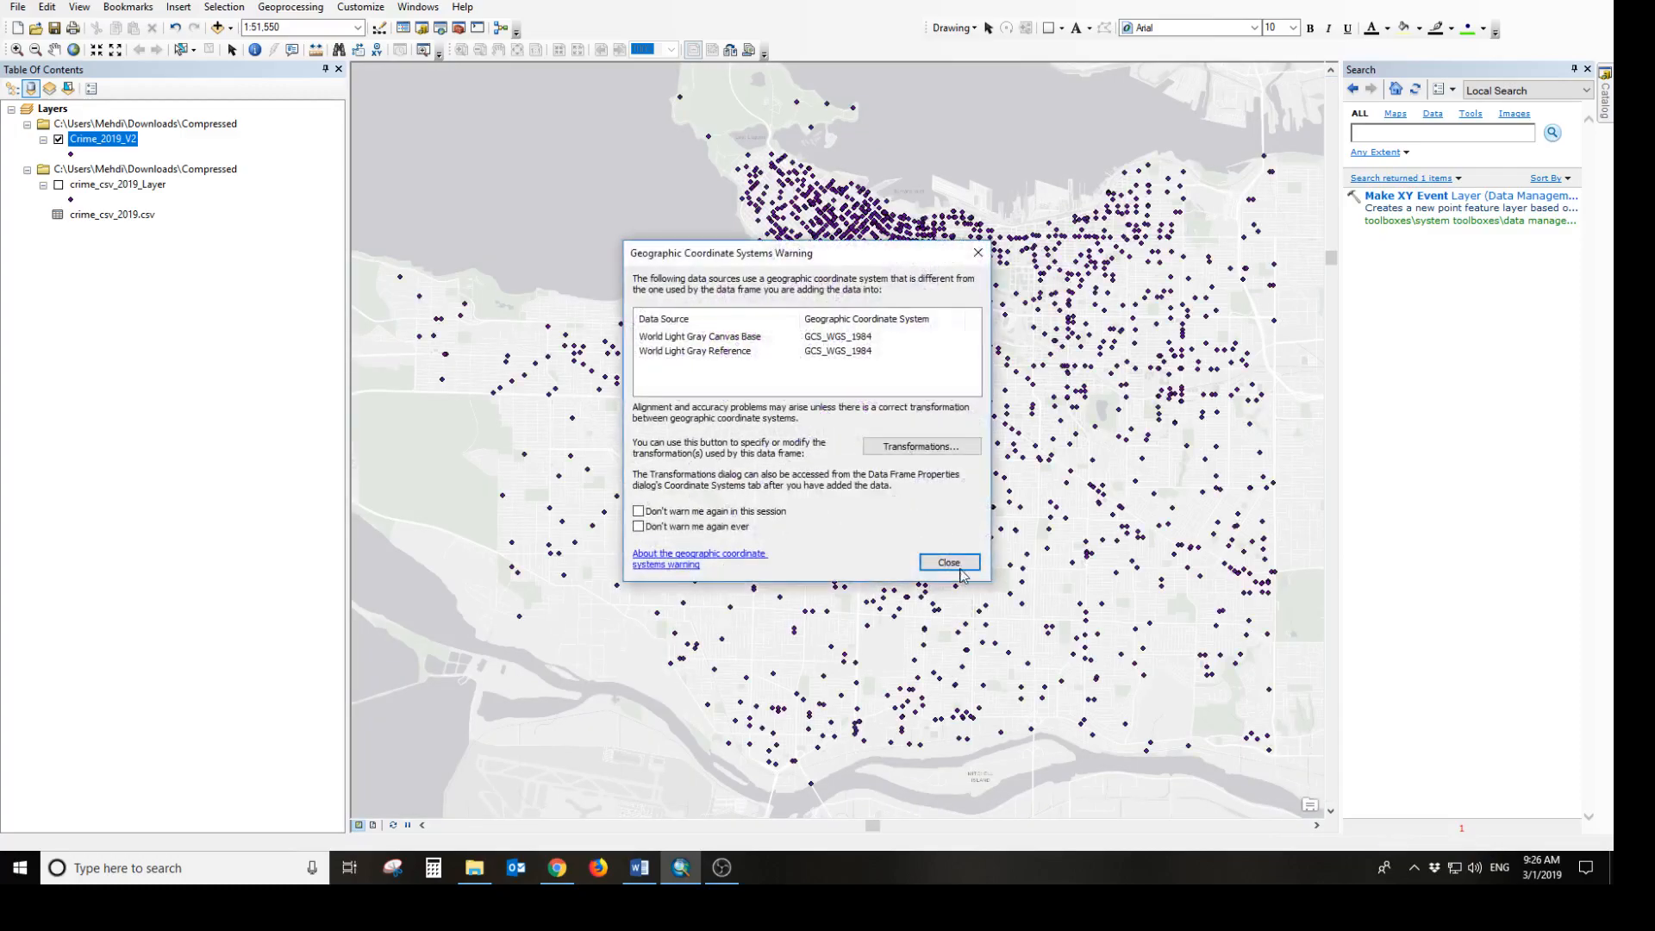
left_click(960, 565)
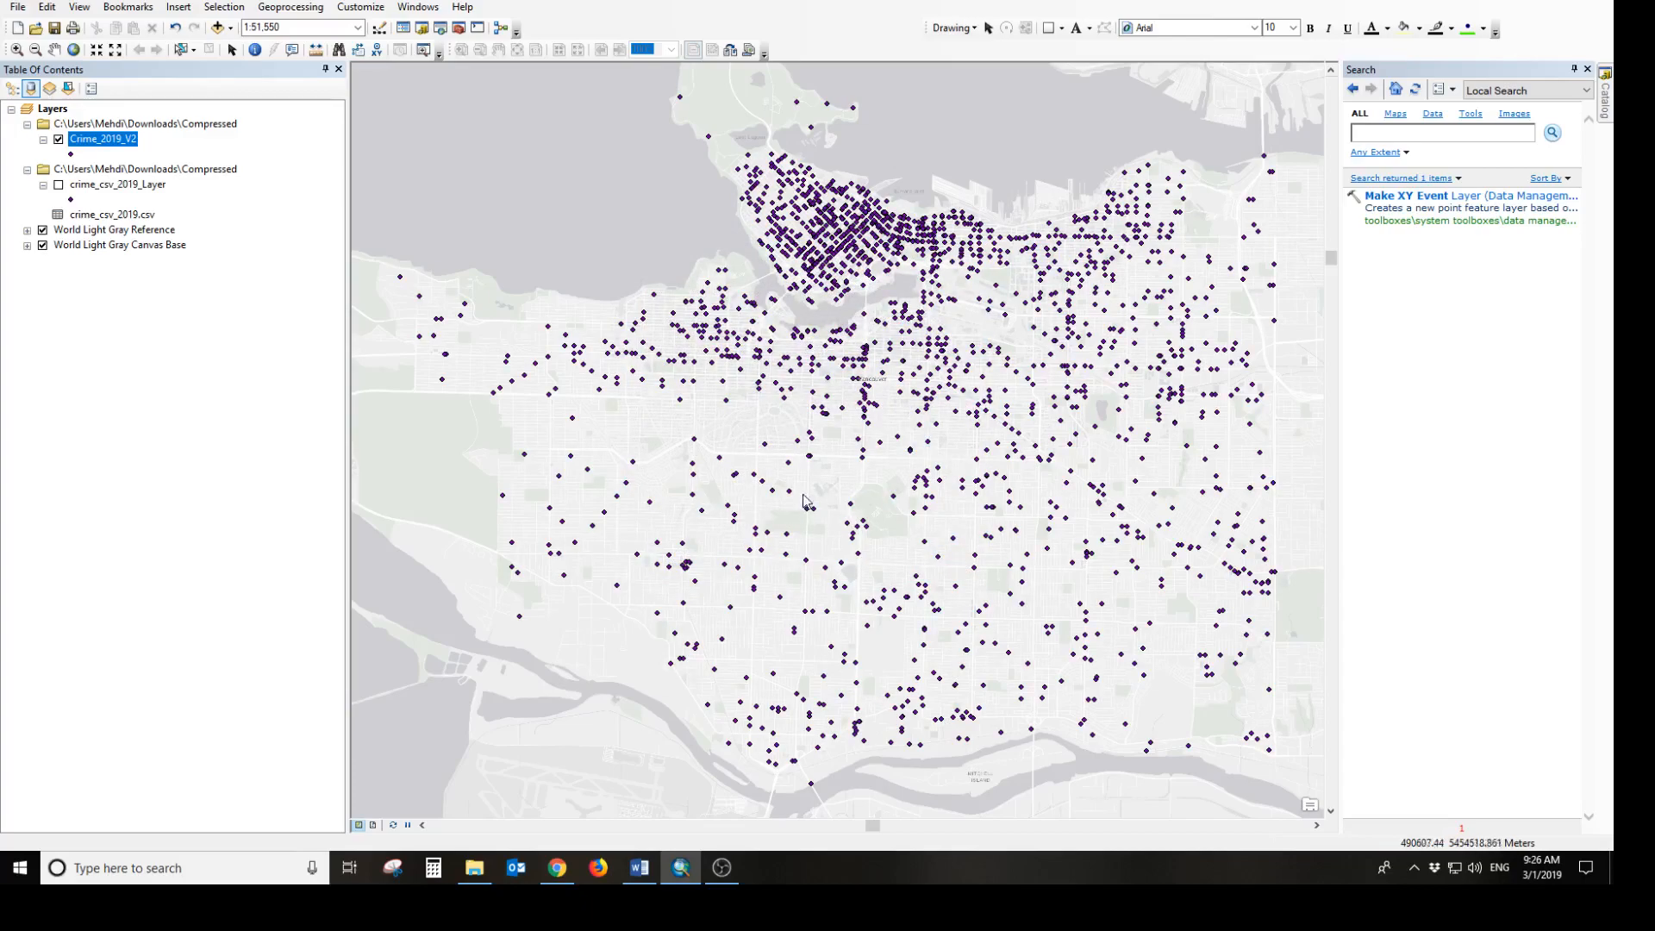